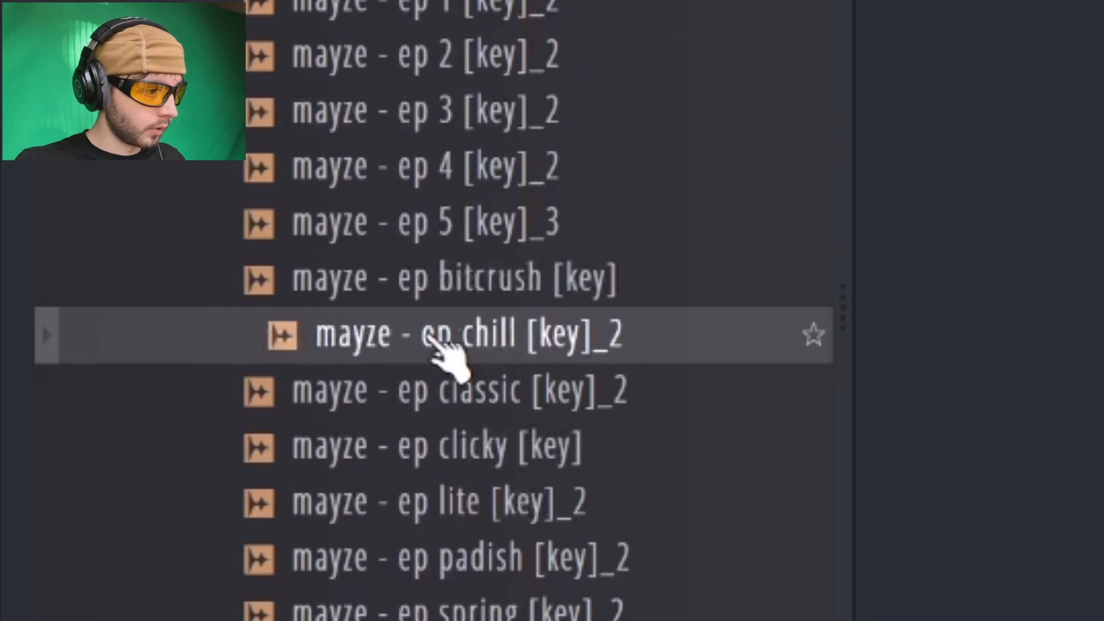
Audition the electric piano one-shots and load "mayze - ep bitcrush [key]" into the channel rack as a new channel.
click(460, 387)
click(523, 291)
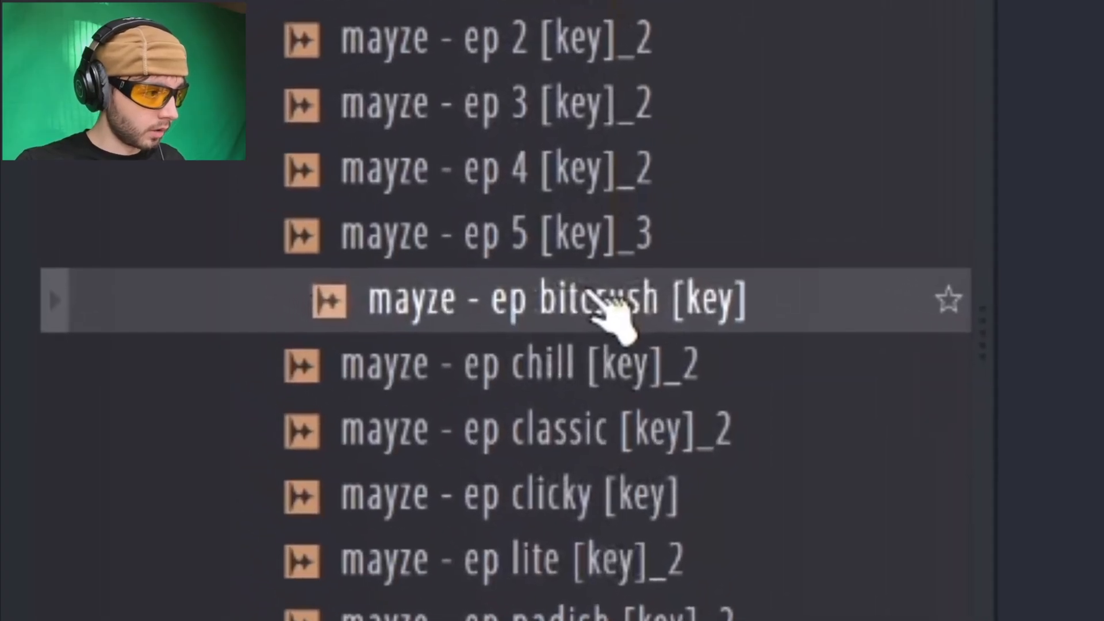
drag(603, 314, 352, 136)
Raise the release in the volume envelope of the bitcrush channel slightly.
click(535, 343)
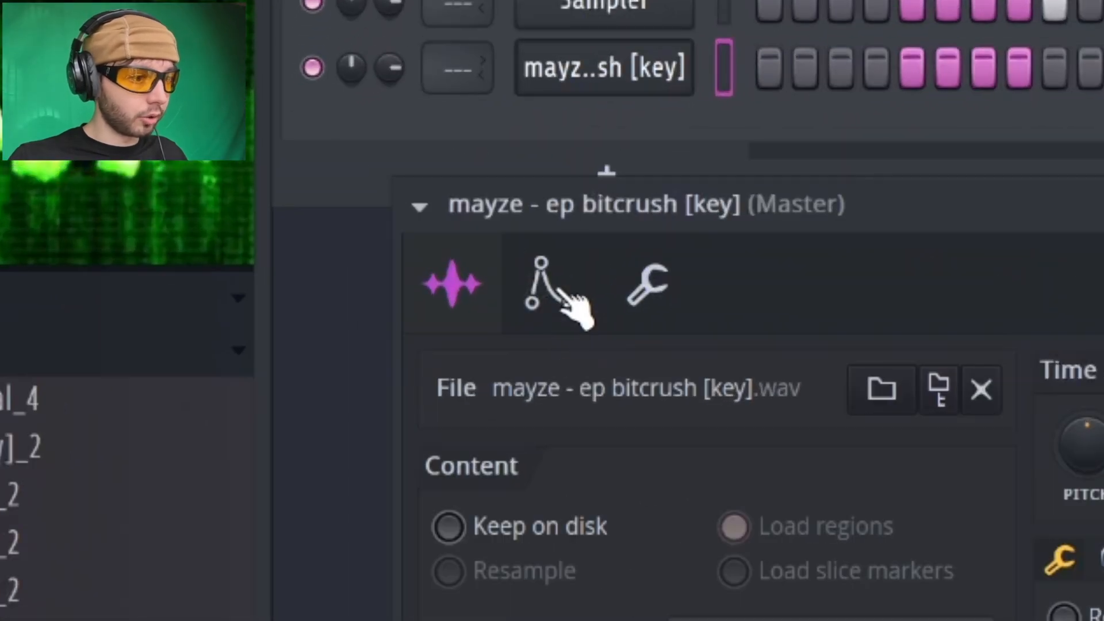
click(563, 292)
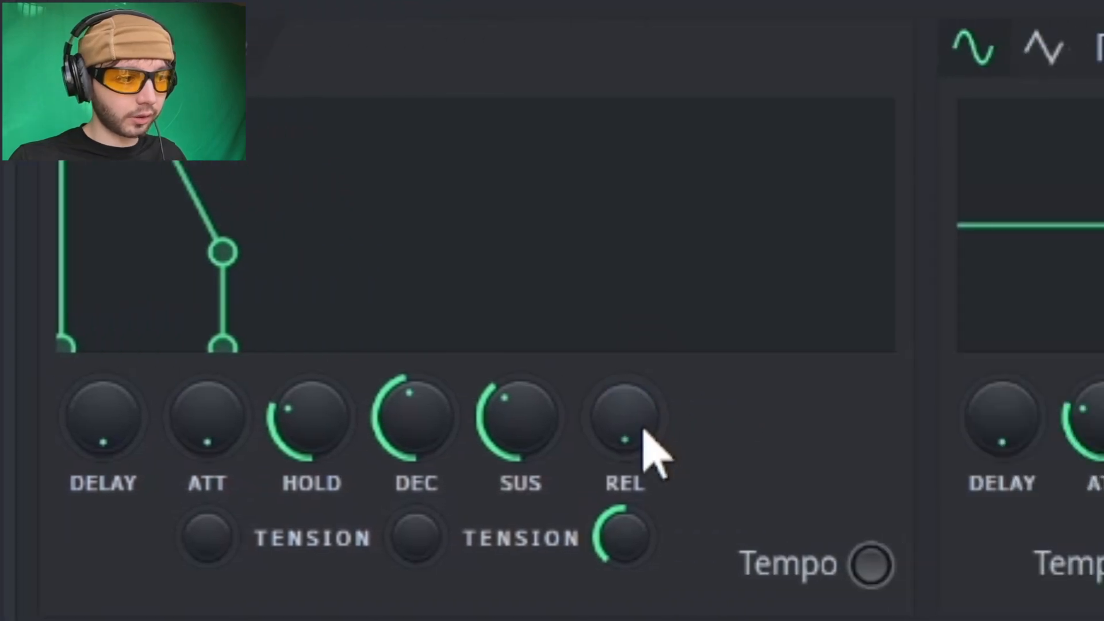
drag(641, 424, 641, 396)
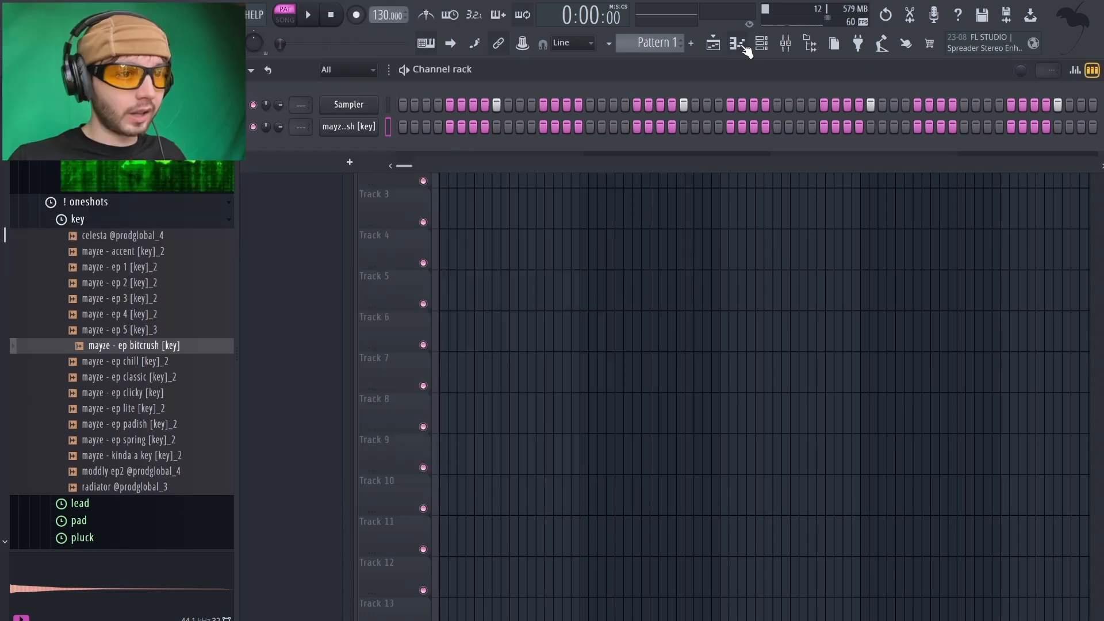
In the bitcrush channel's piano roll, place C5, D5, D#5, F5 and G5 at the start and delete all but G5.
click(743, 48)
scroll(493, 208, up, 3)
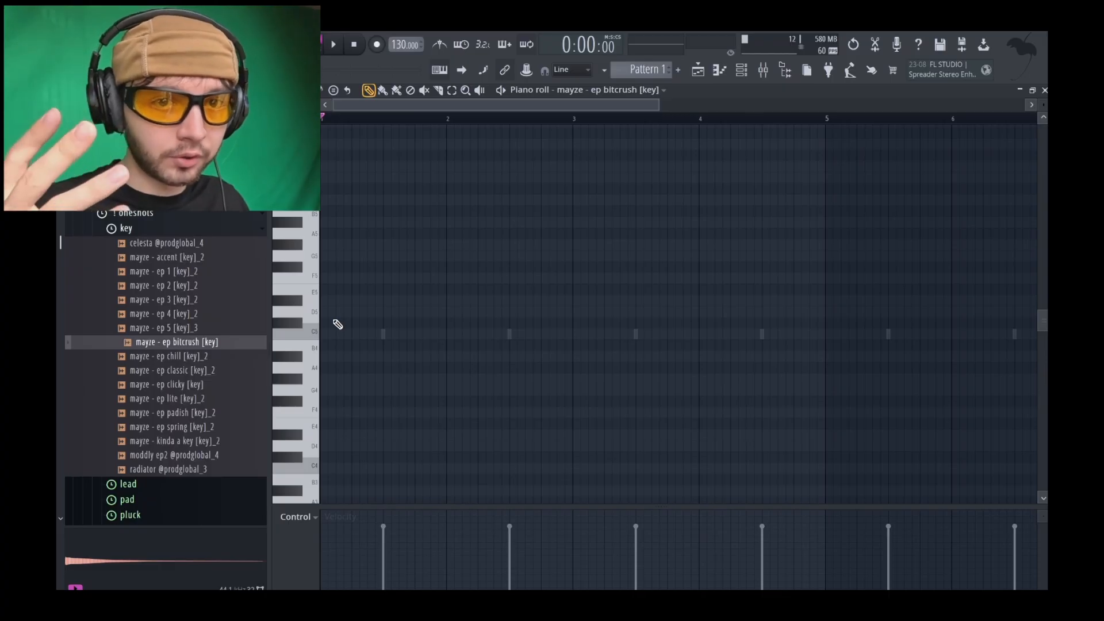
click(333, 331)
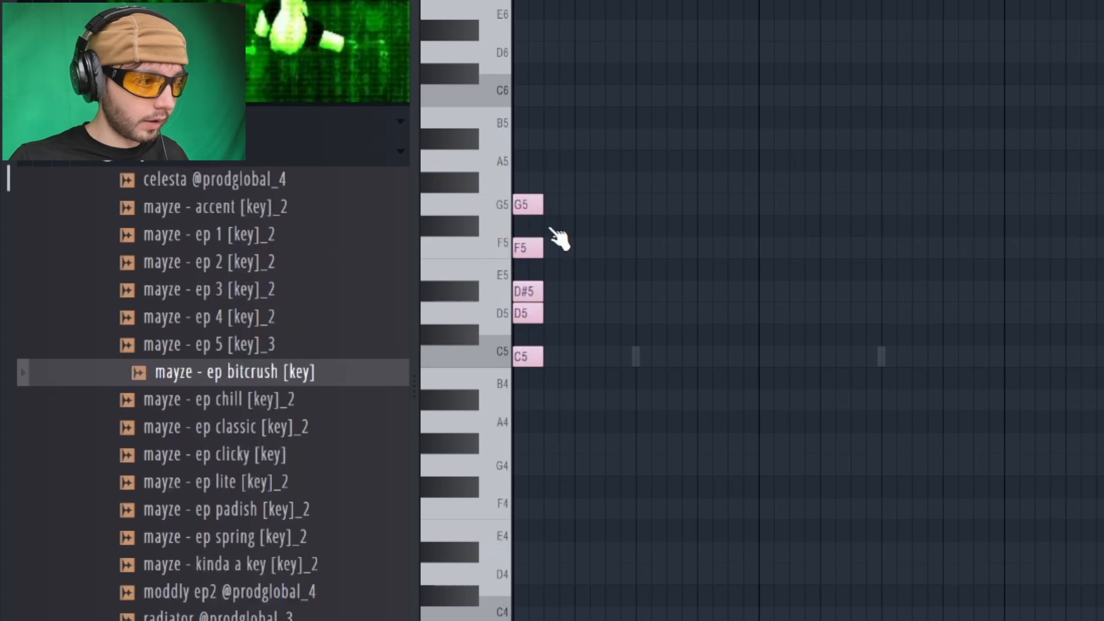
right_click(538, 247)
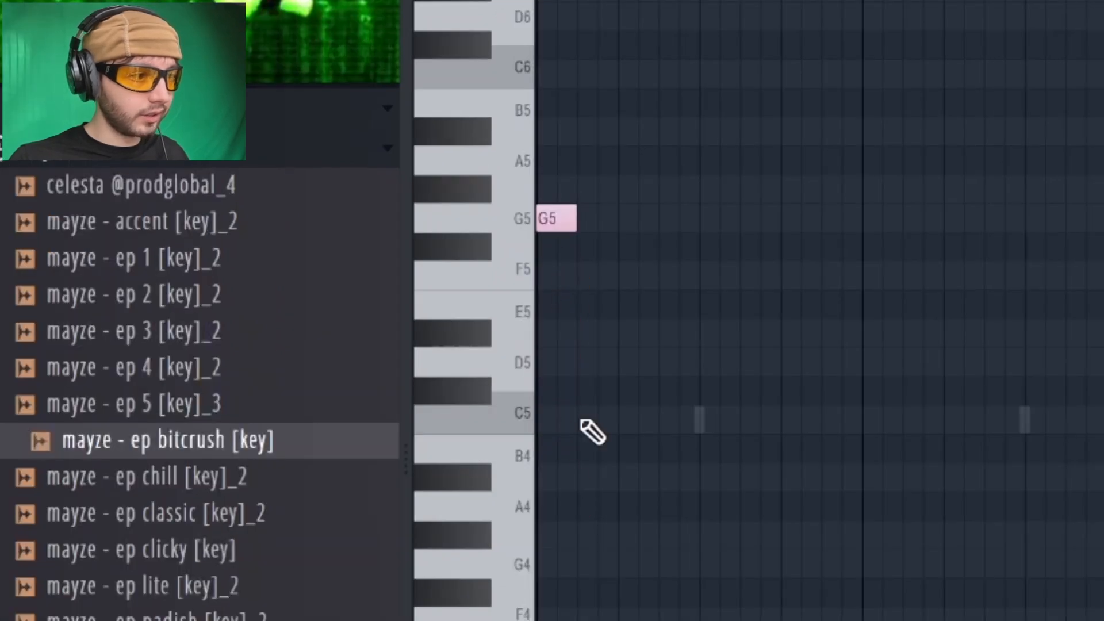
Lengthen the G5 note to six steps and place a G#5 and a C5 of the same length directly after it.
click(558, 219)
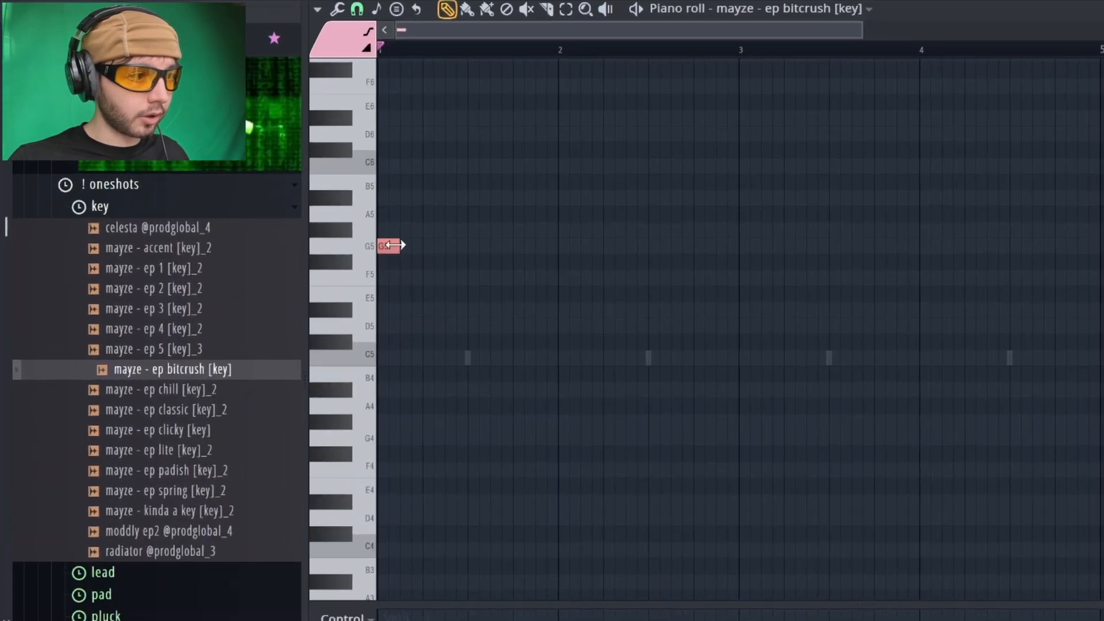
drag(514, 233, 569, 236)
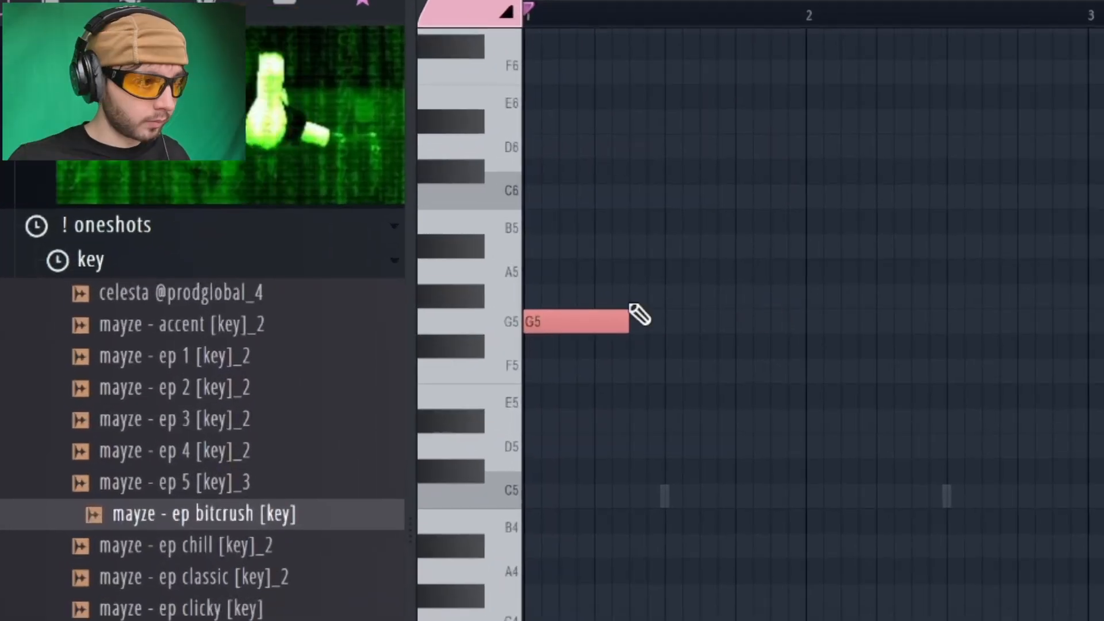
click(350, 237)
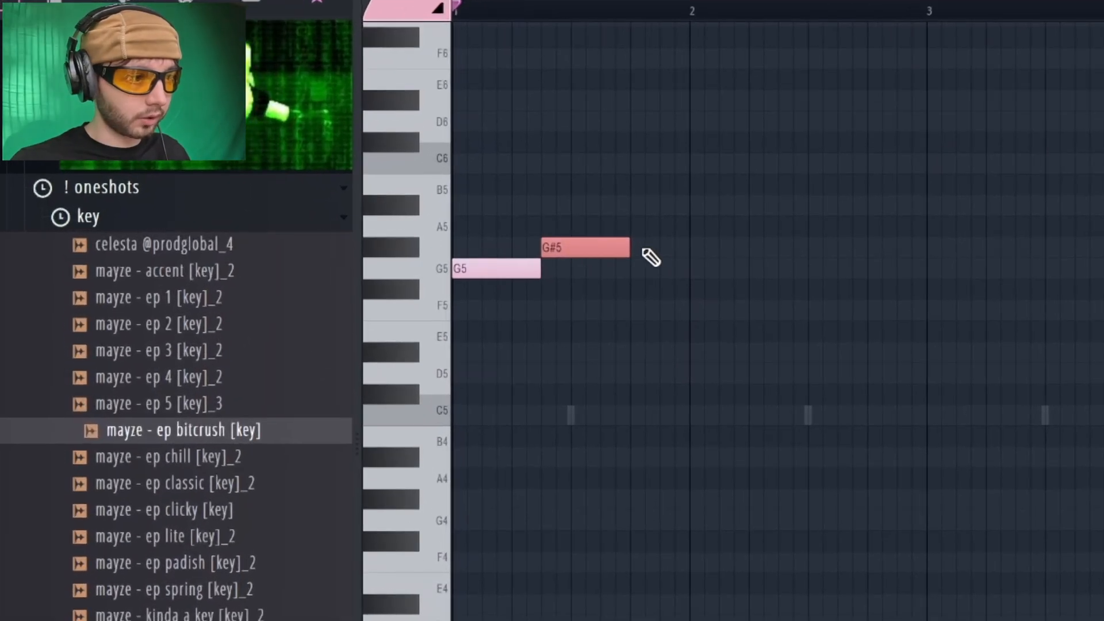
click(400, 235)
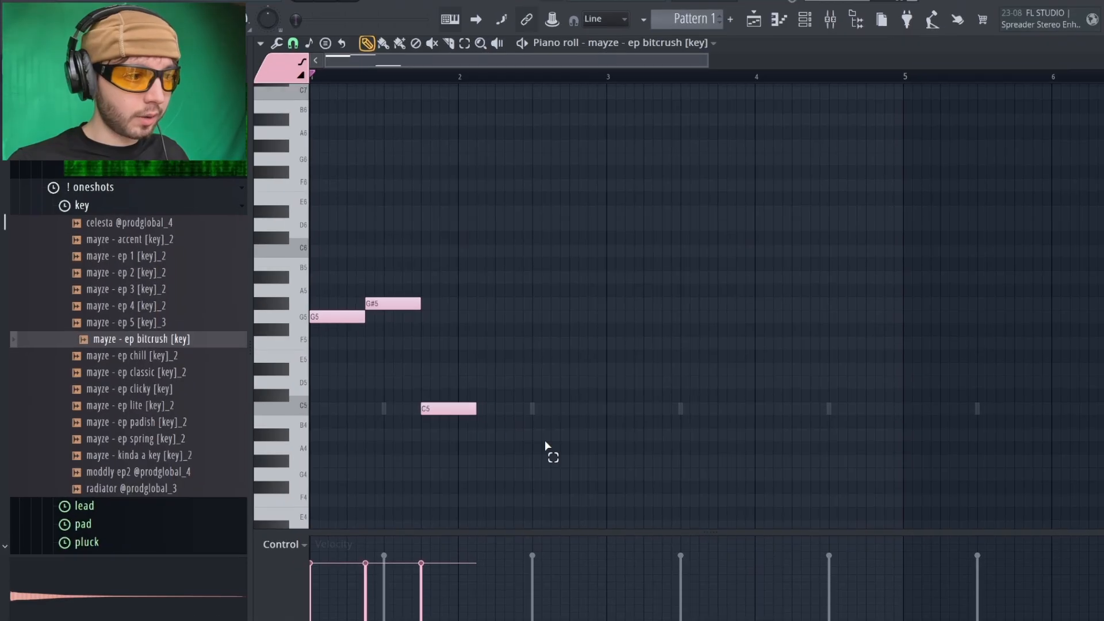
Transpose the three placed notes down one octave.
drag(827, 490, 503, 197)
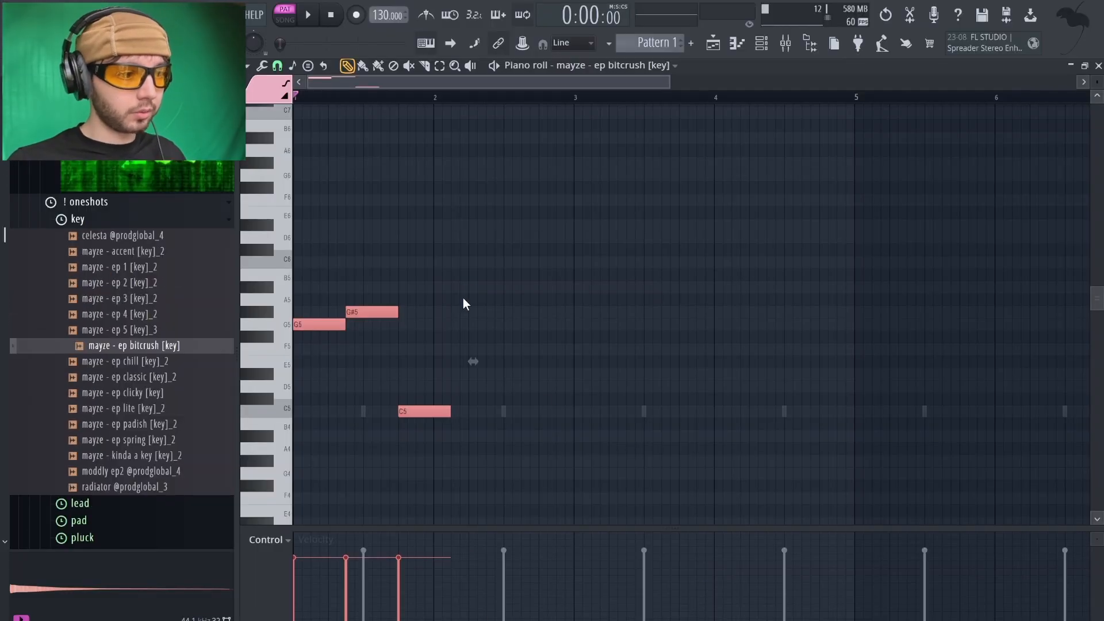
drag(788, 434, 432, 197)
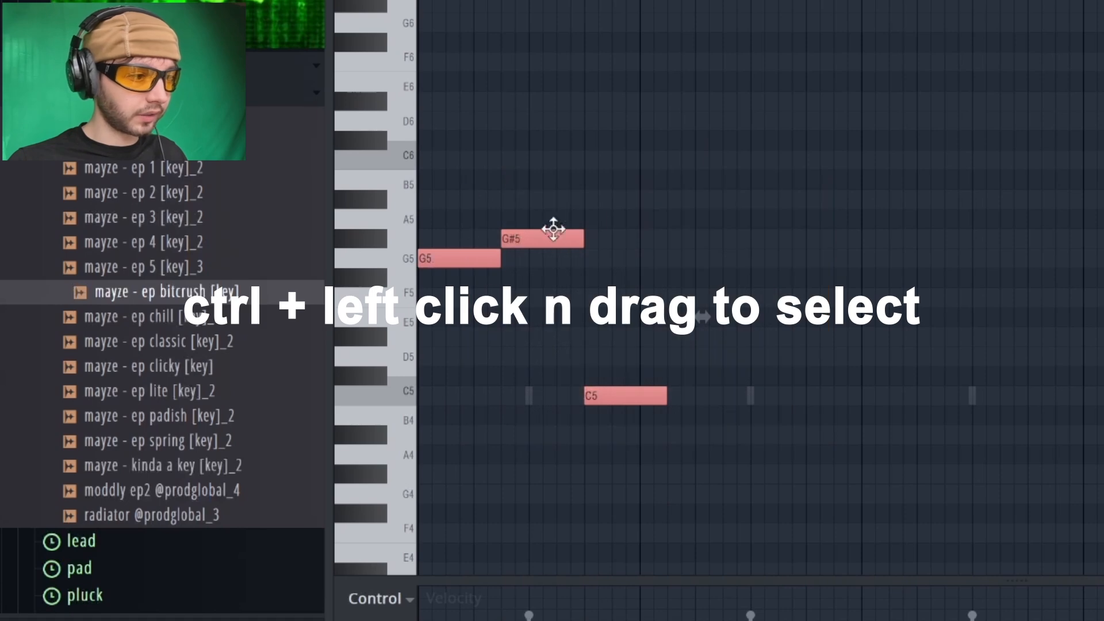
key(ctrl+Down)
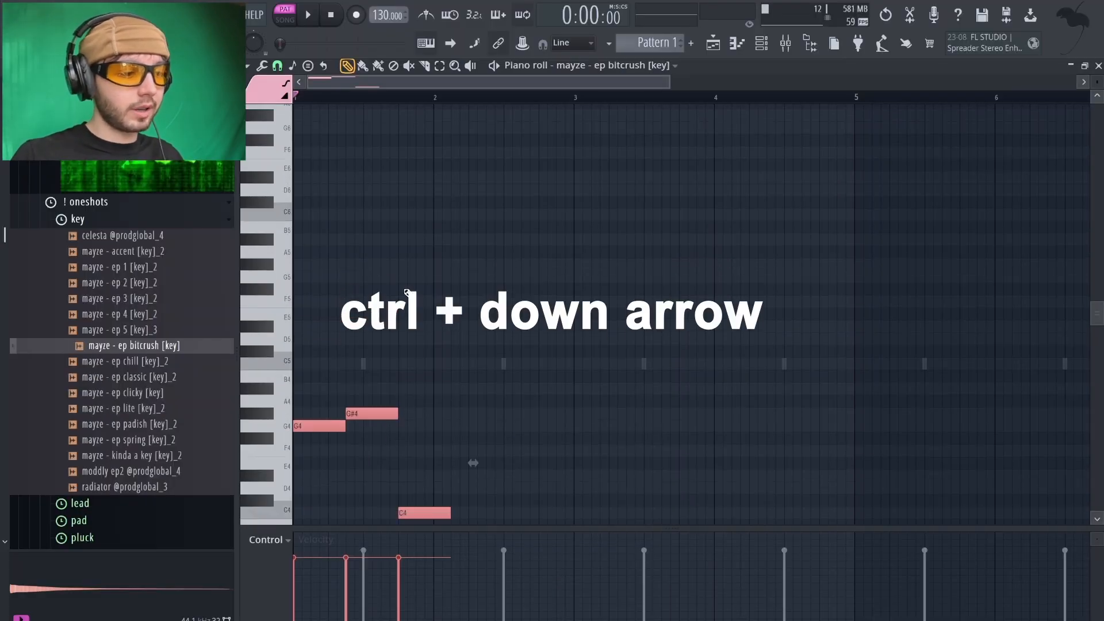
key(ctrl+d)
Complete the two-bar bass line with a longer C4, a second C4 and a D4 ending at bar 3, and play it back.
drag(451, 478, 469, 479)
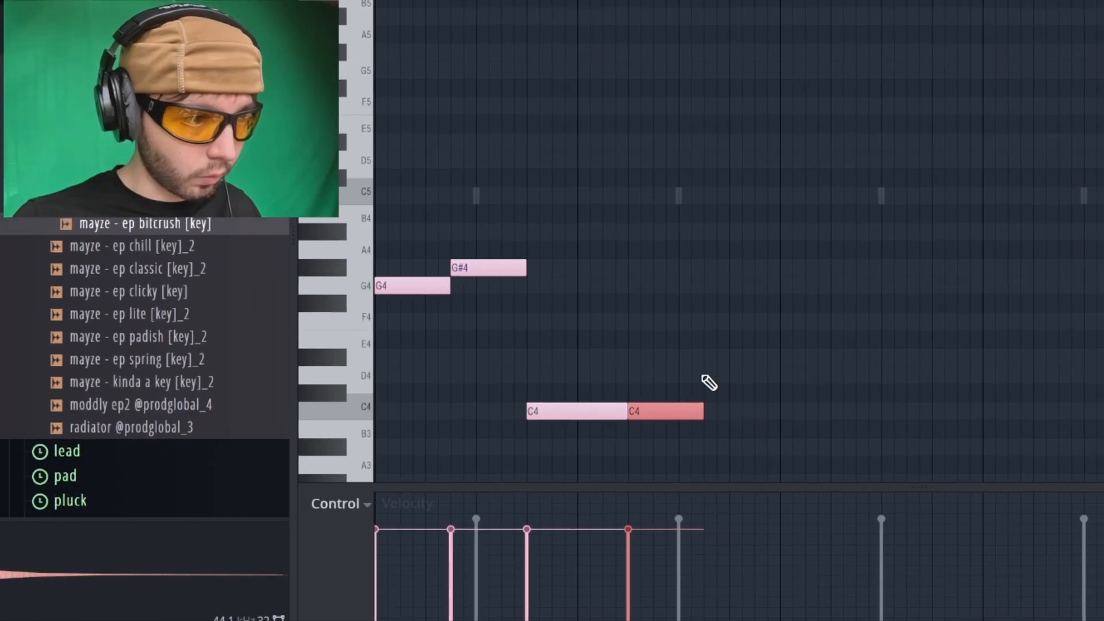
click(729, 382)
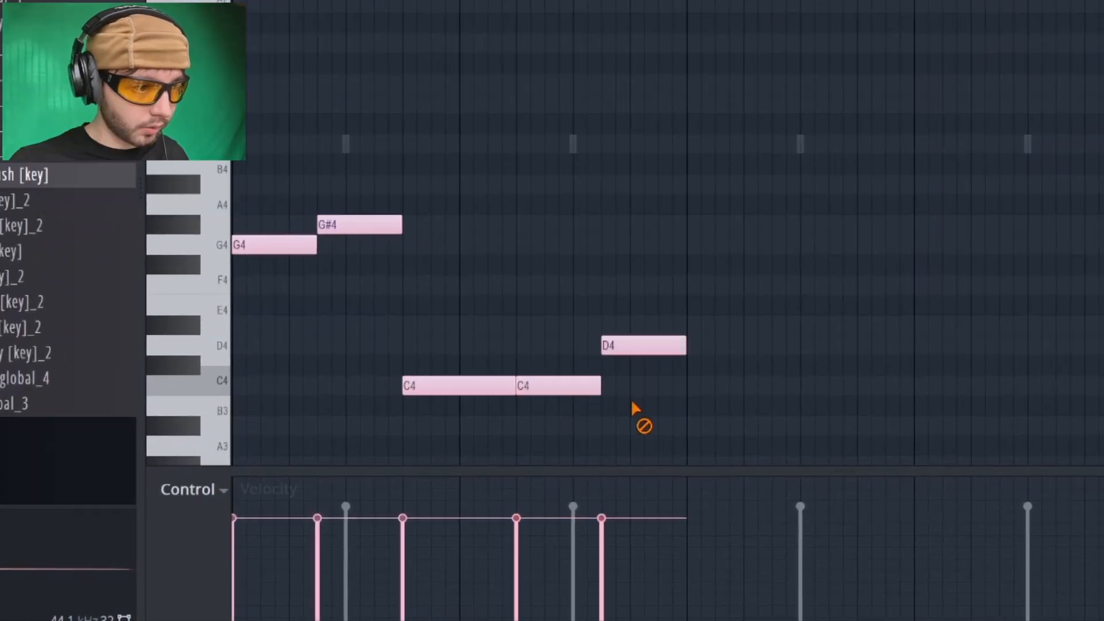
key(space)
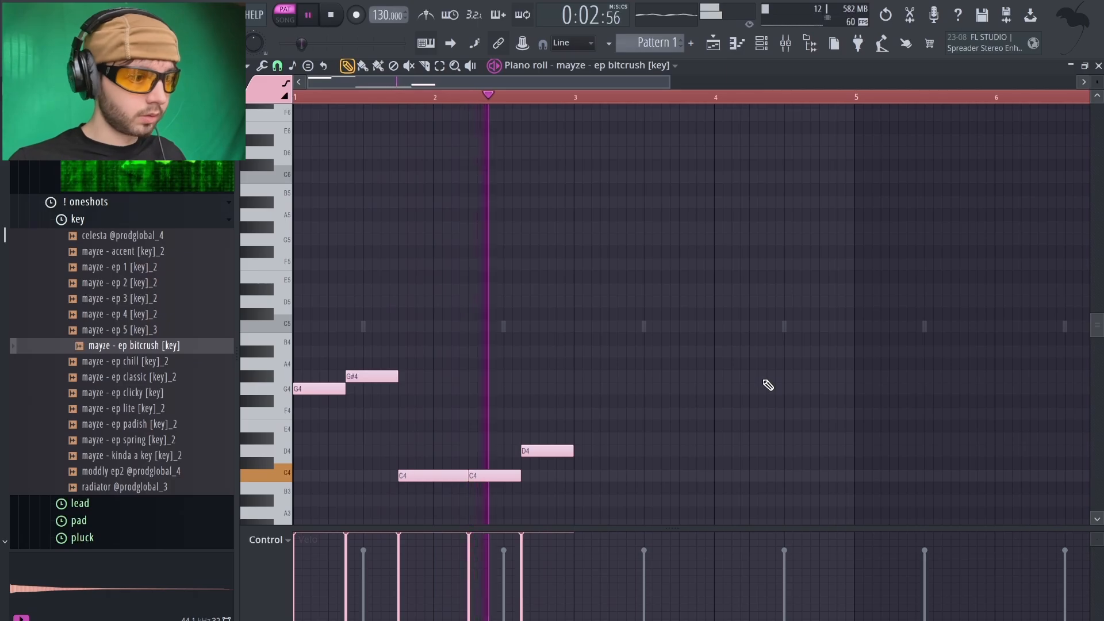
key(space)
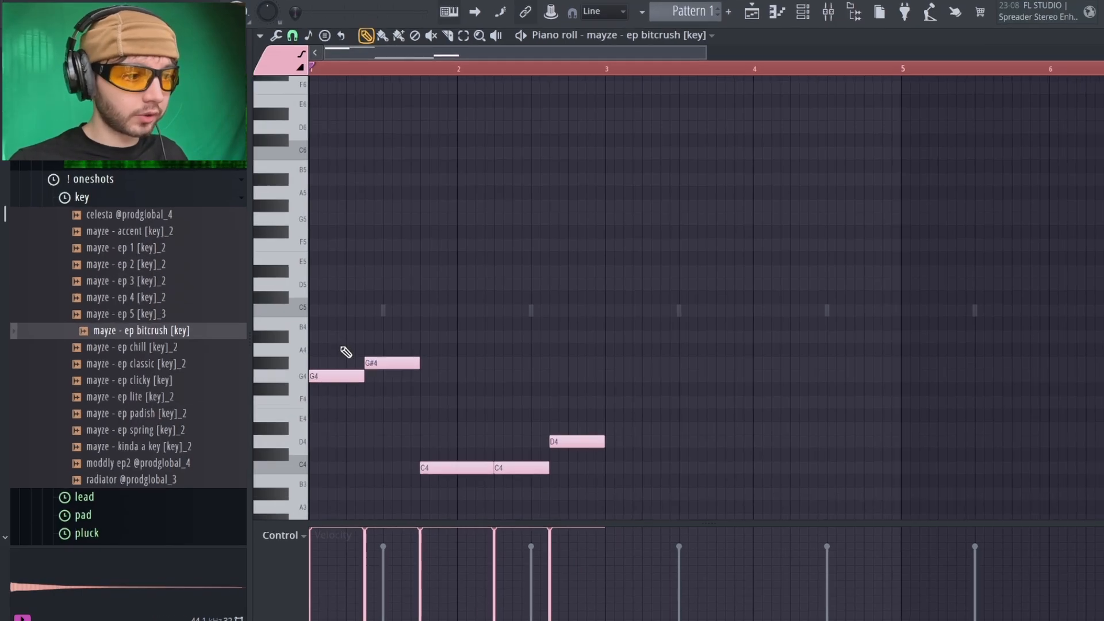
Stack A#4, D5 and F5 above the G4 note to build the first chord, removing the trial notes C5 and D#5.
drag(323, 358, 323, 399)
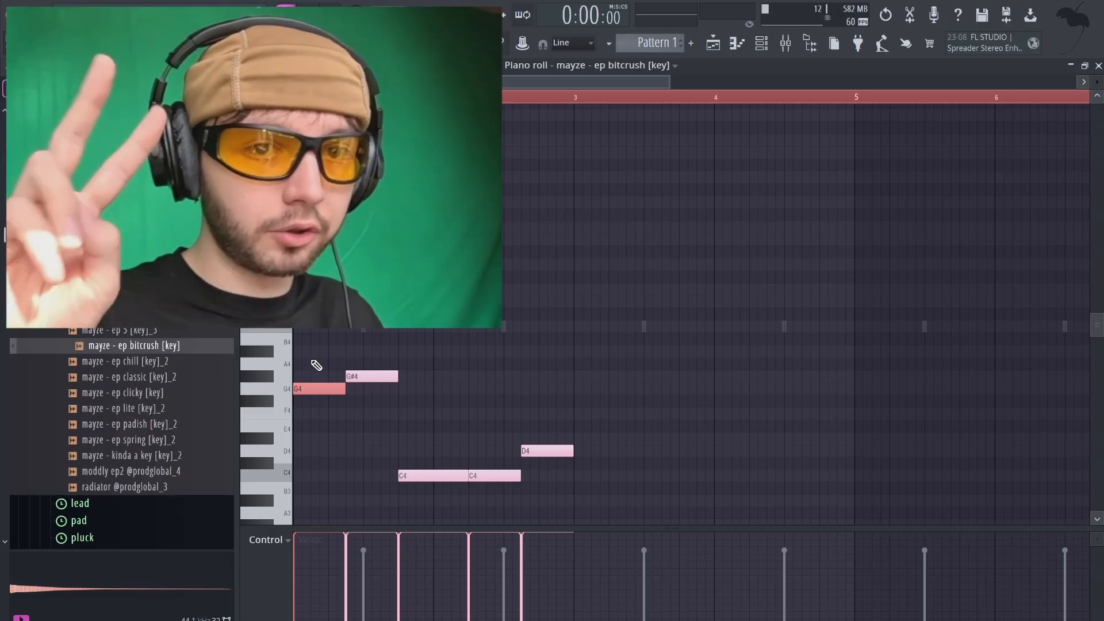
drag(435, 245, 419, 245)
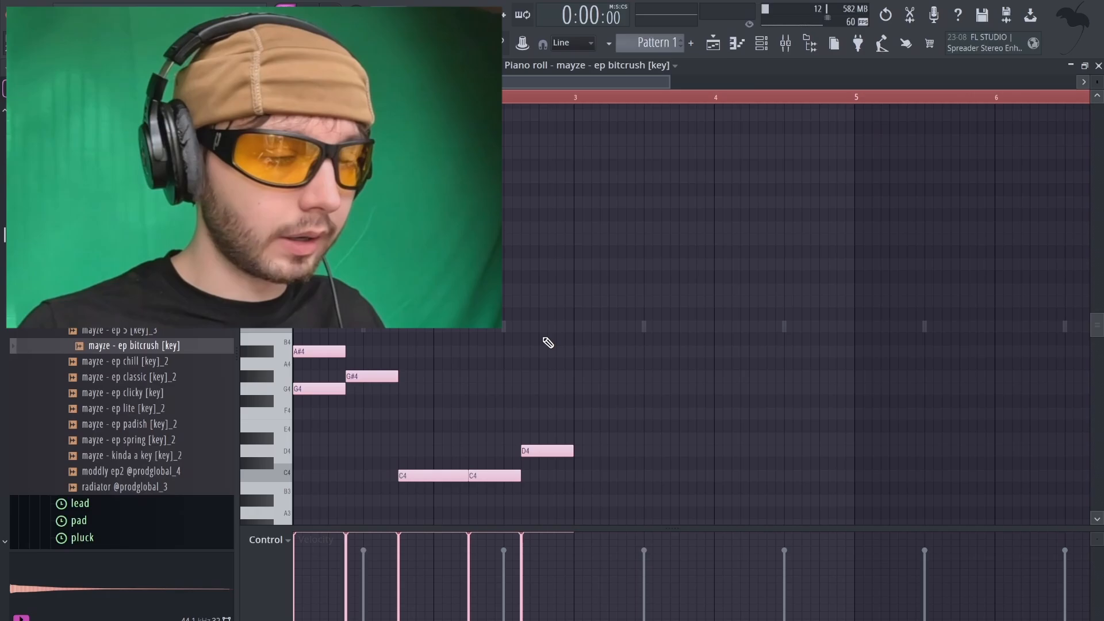
click(431, 208)
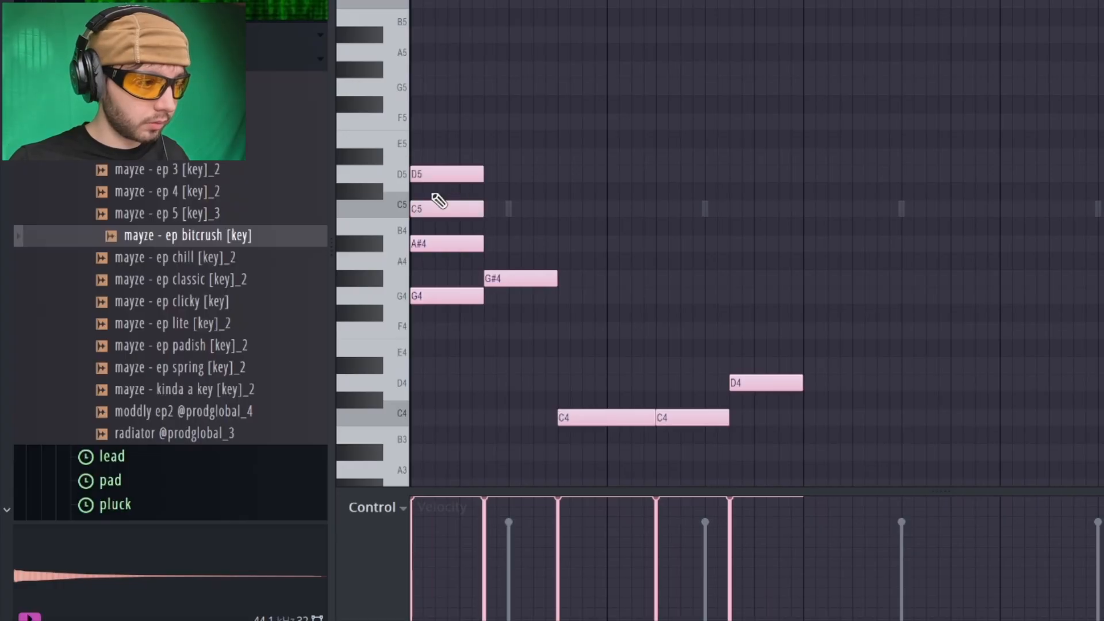
right_click(432, 205)
click(434, 156)
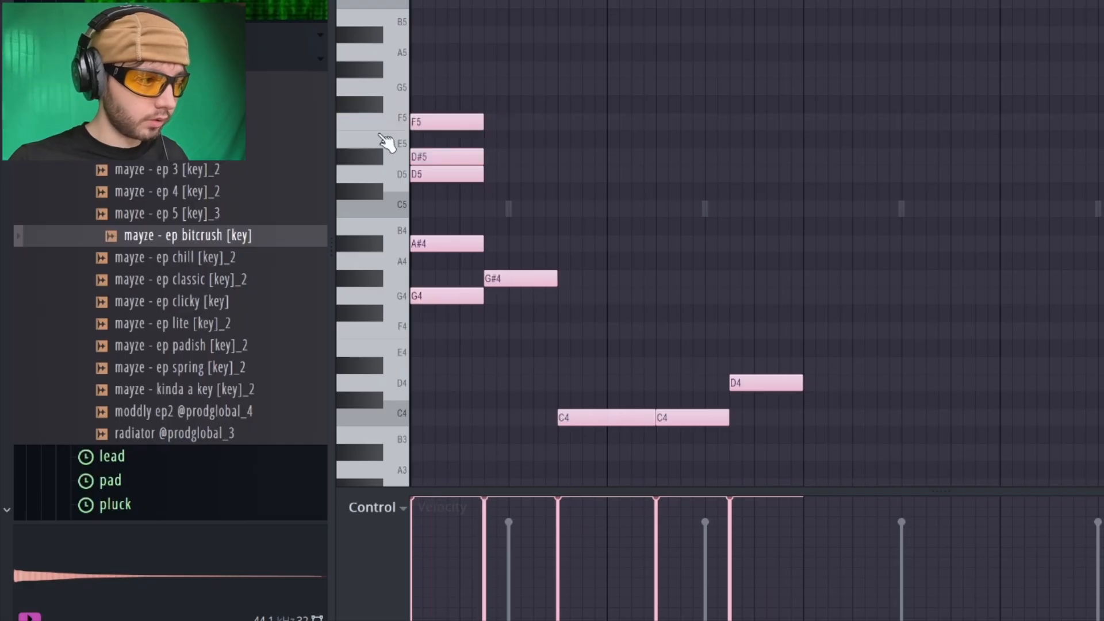
drag(458, 43, 434, 379)
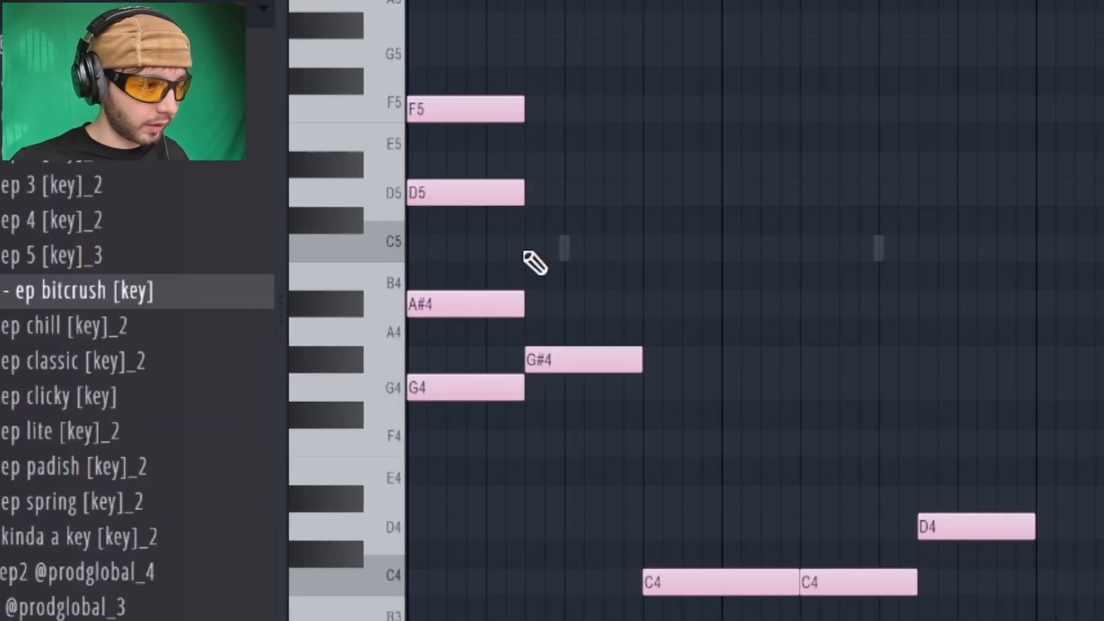
Stack C5, D#5 and G5 above the G#4 note to build the second chord.
click(520, 156)
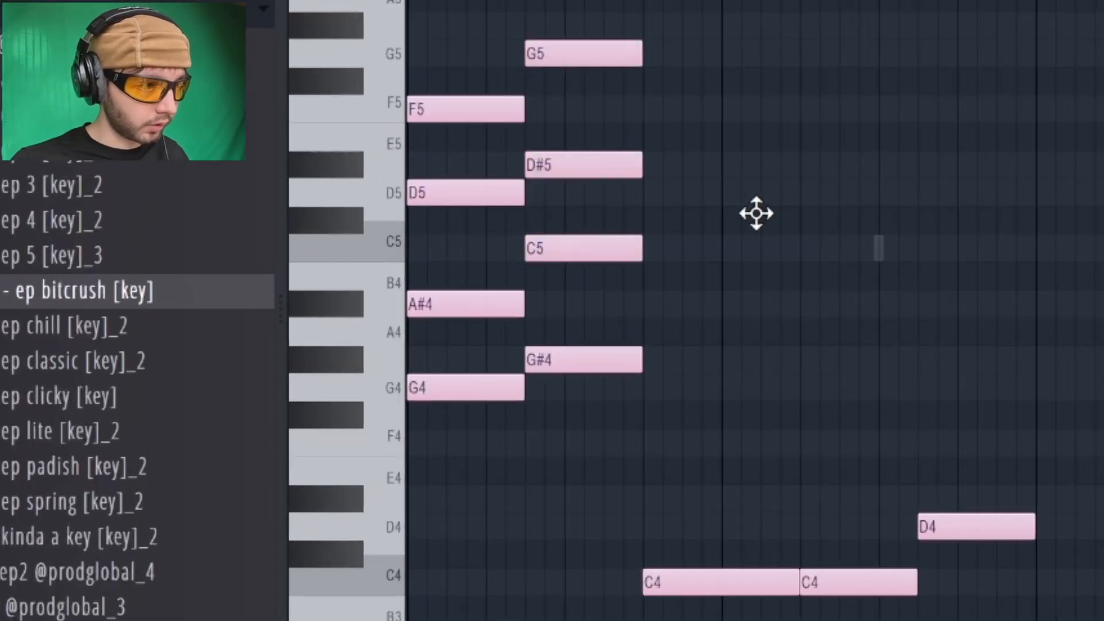
key(space)
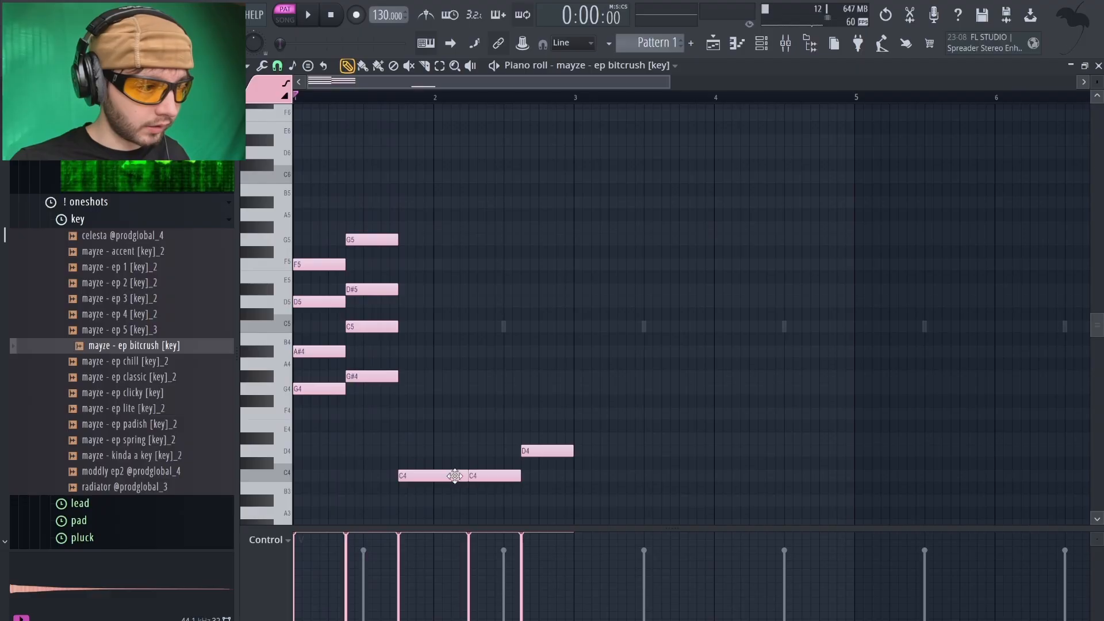
drag(460, 470, 595, 501)
key(ctrl+d)
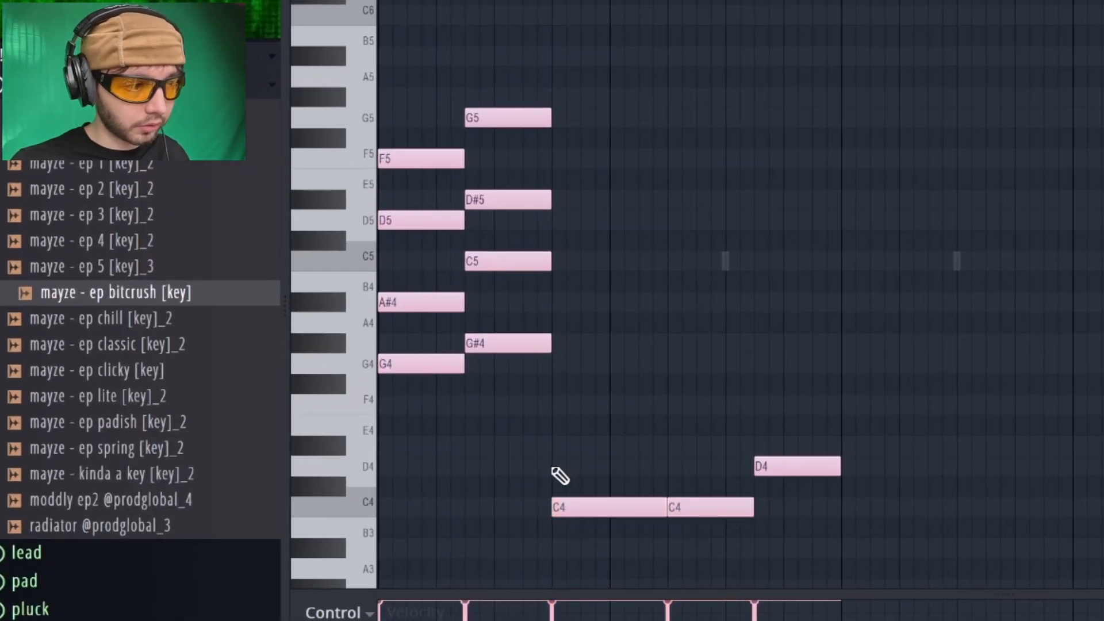
Build a chord of D#4, G4, A#4 and D5 over the first C4 and duplicate it over the second C4, trimmed to that note's length.
drag(569, 467, 584, 301)
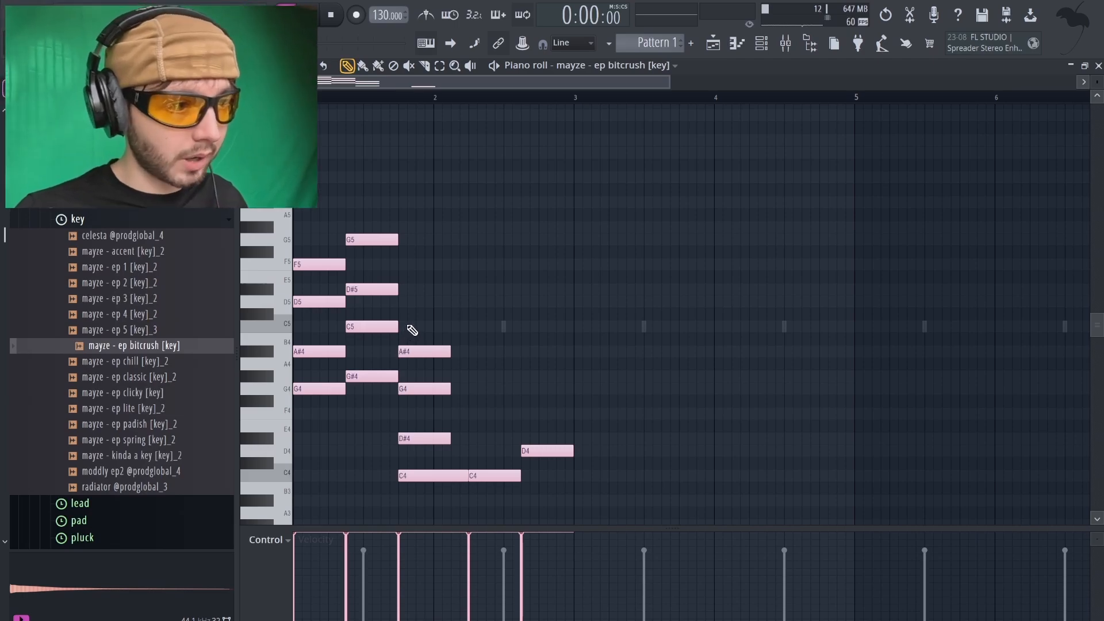
drag(449, 456, 470, 262)
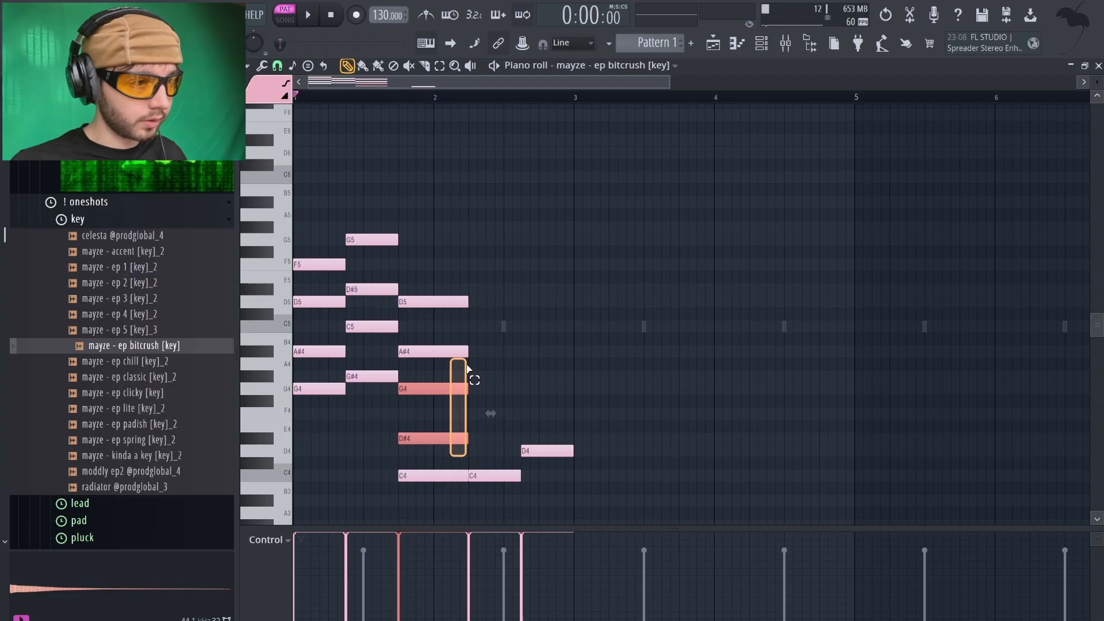
key(ctrl+b)
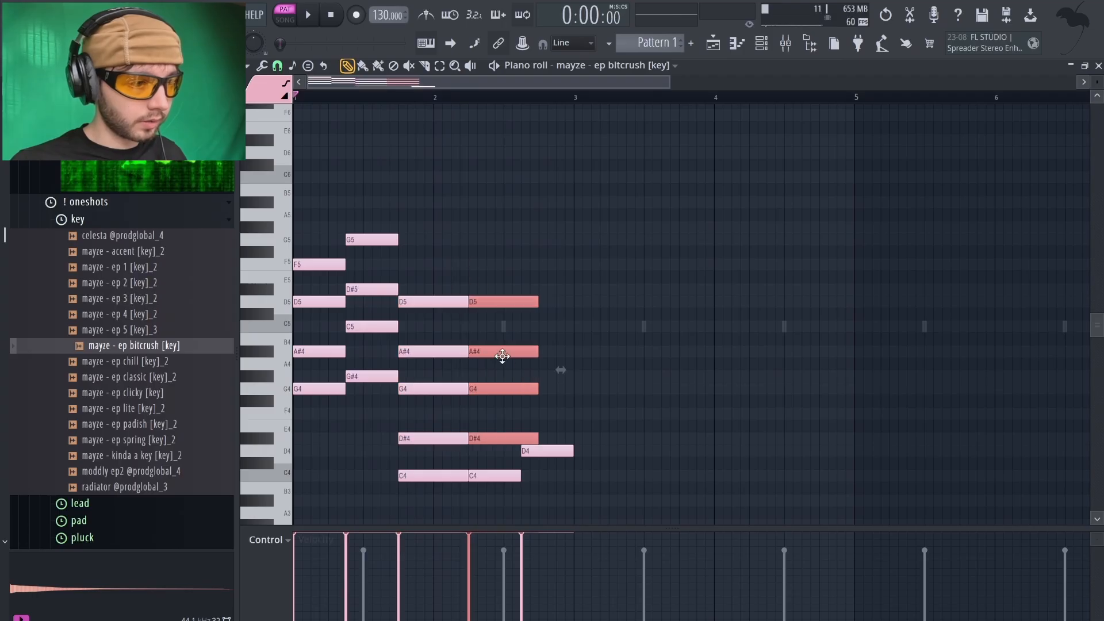
key(ctrl+l)
key(ctrl+d)
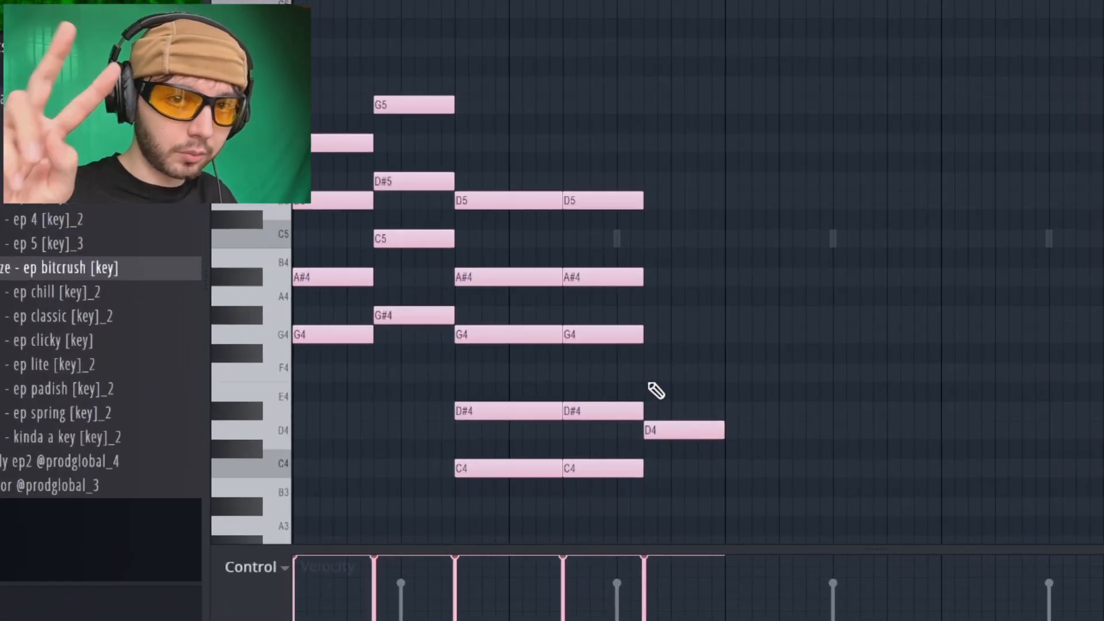
Stack F4, G#4, B4 and D#5 above the D4 note to build the last chord, deleting the misaligned A#4 and D5 notes.
click(658, 407)
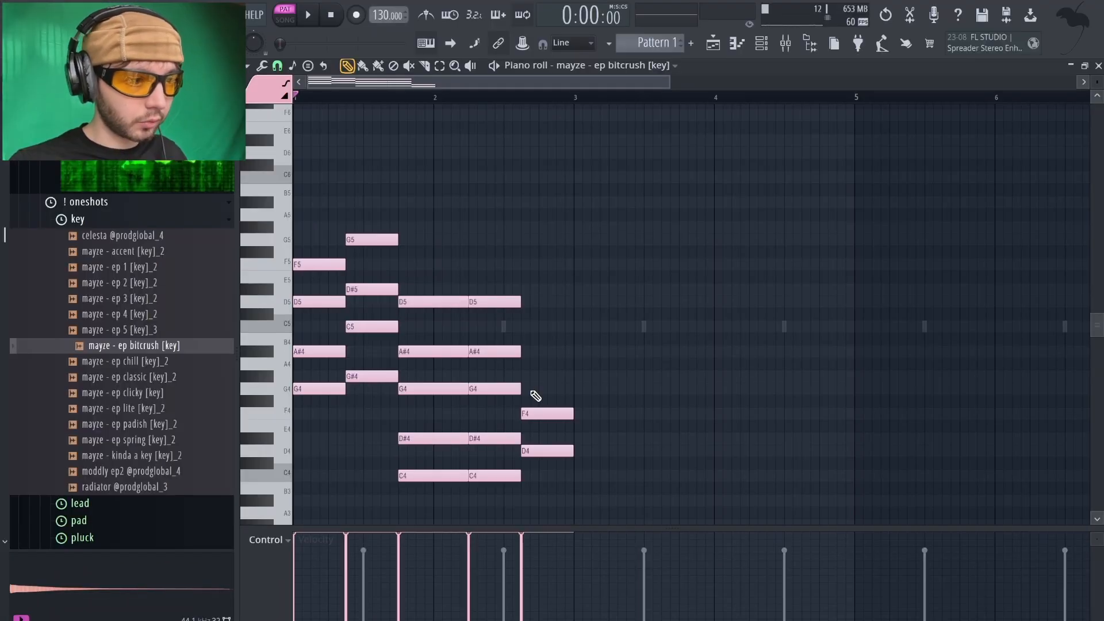
right_click(658, 409)
click(640, 314)
drag(661, 334, 661, 270)
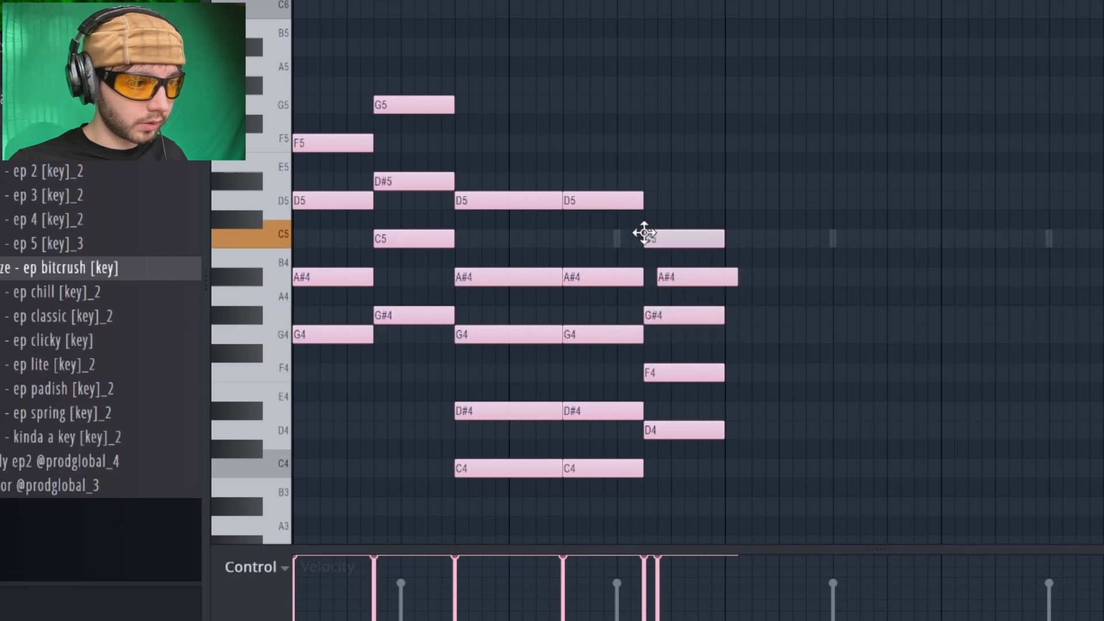
right_click(695, 274)
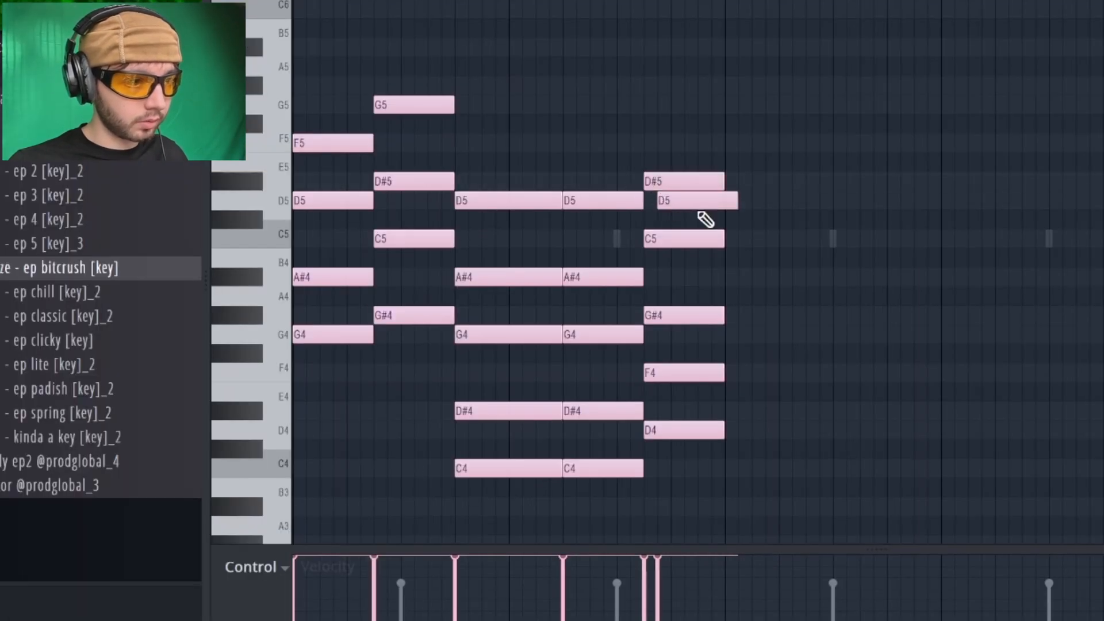
right_click(694, 204)
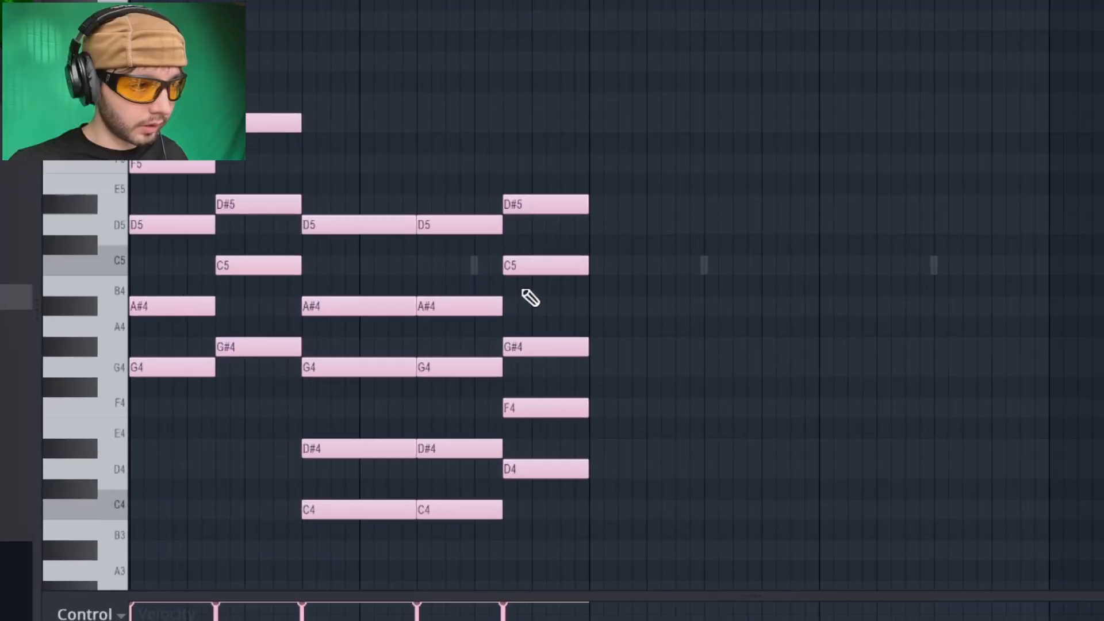
drag(680, 238, 681, 261)
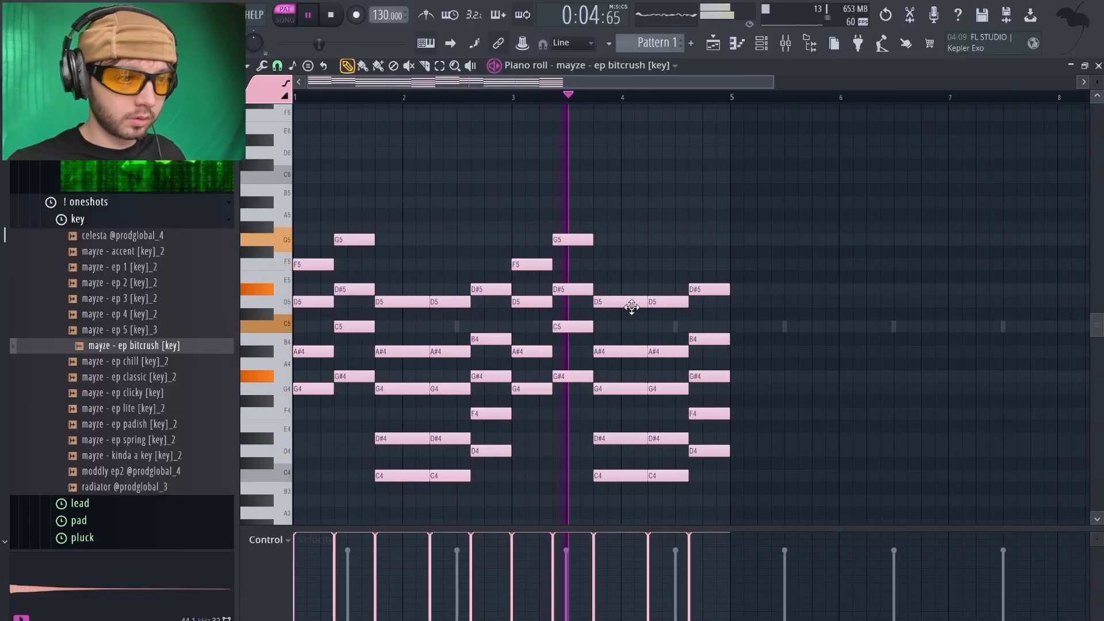
Duplicate the chord progression through bar 8, and make the upper notes of each first C4 chord start slightly after the C4 bass note.
scroll(633, 306, down, 3)
key(ctrl+d)
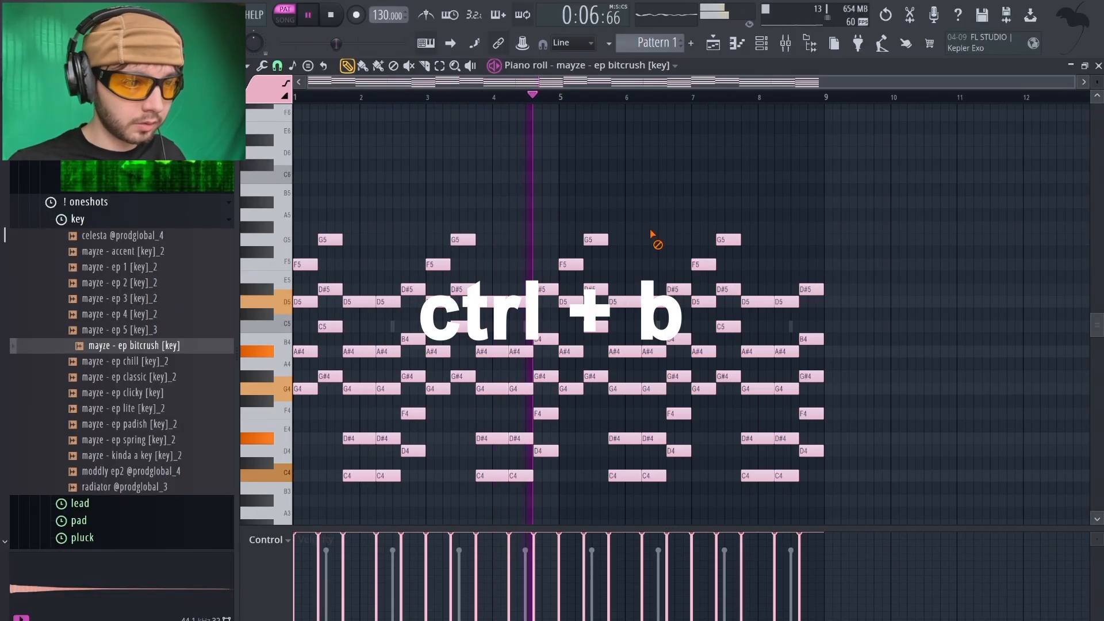
drag(759, 274, 757, 428)
scroll(757, 429, up, 2)
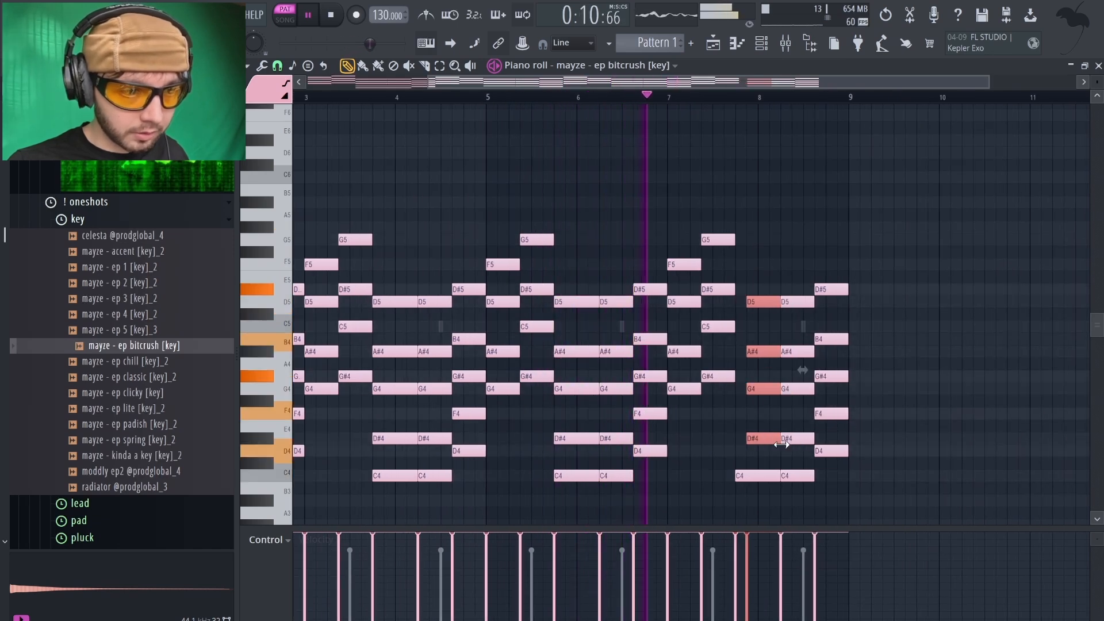
scroll(787, 444, down, 2)
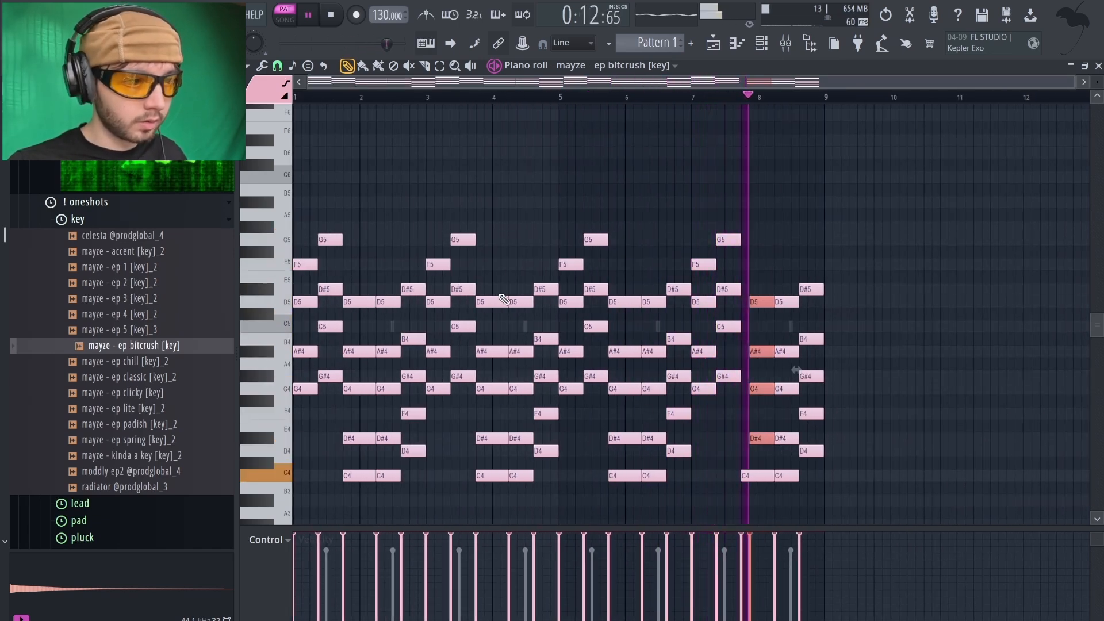
drag(495, 272, 498, 438)
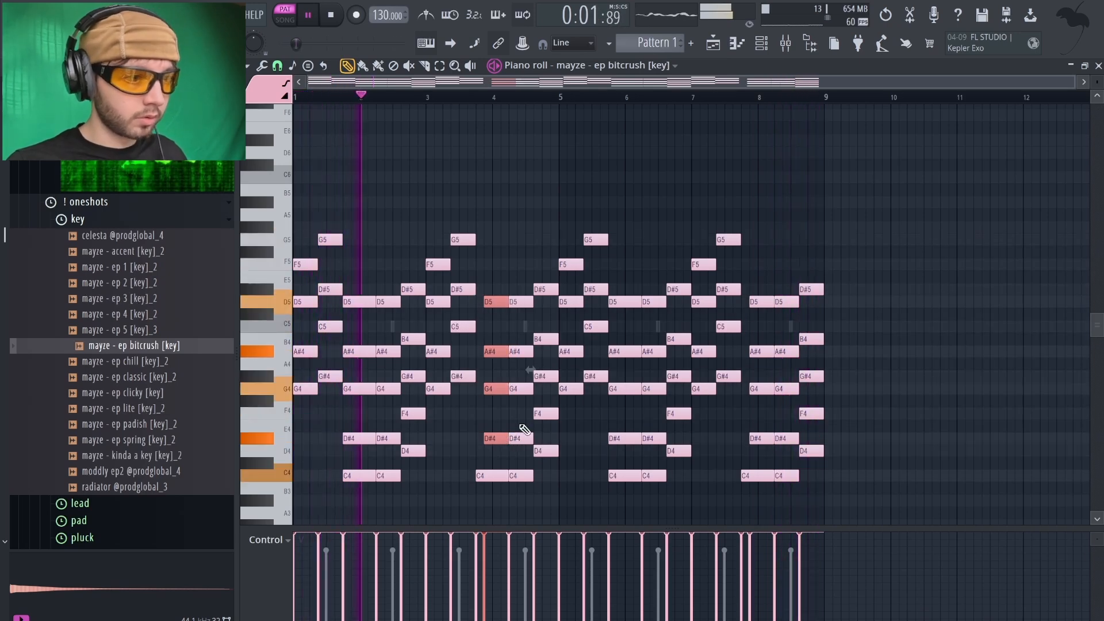
drag(357, 260, 362, 448)
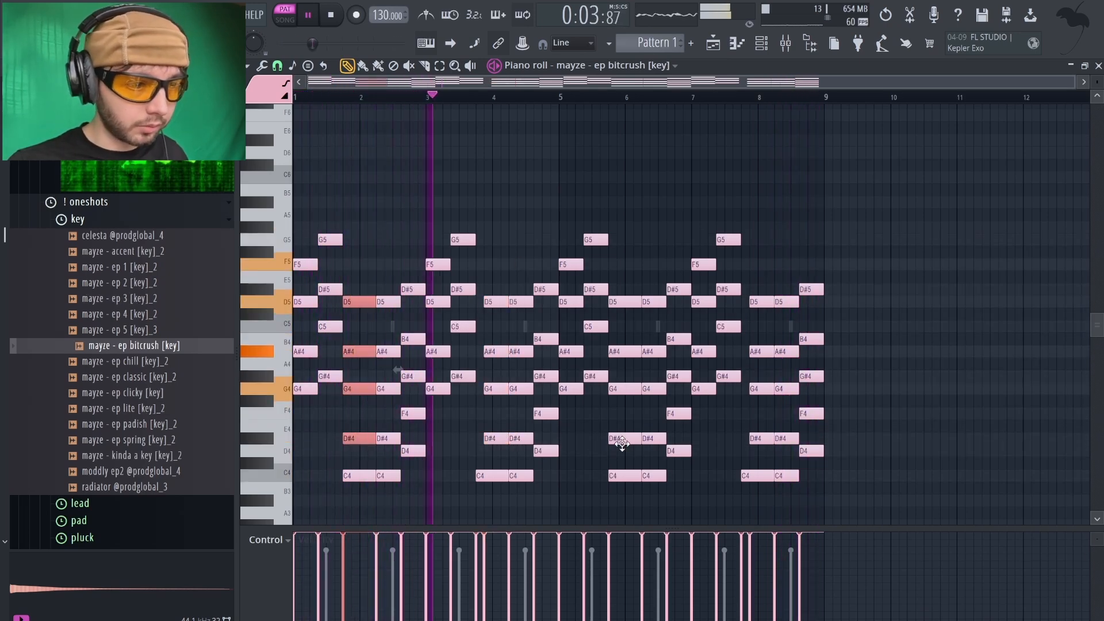
drag(623, 442, 640, 302)
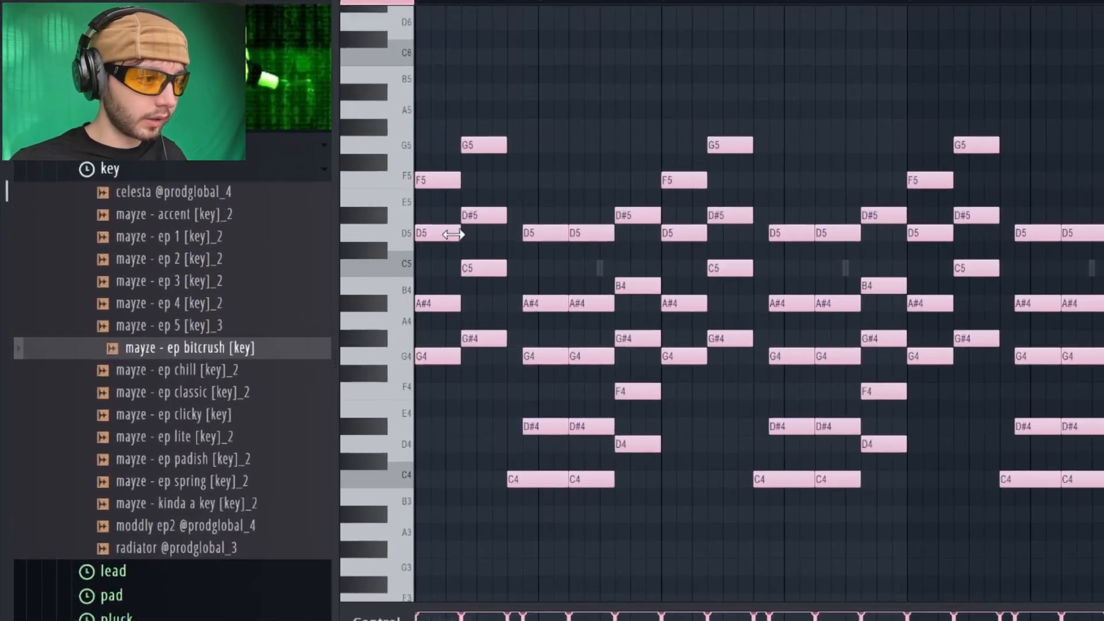
Try the first chord's D5 note at C5, and return it to D5.
drag(303, 265, 303, 291)
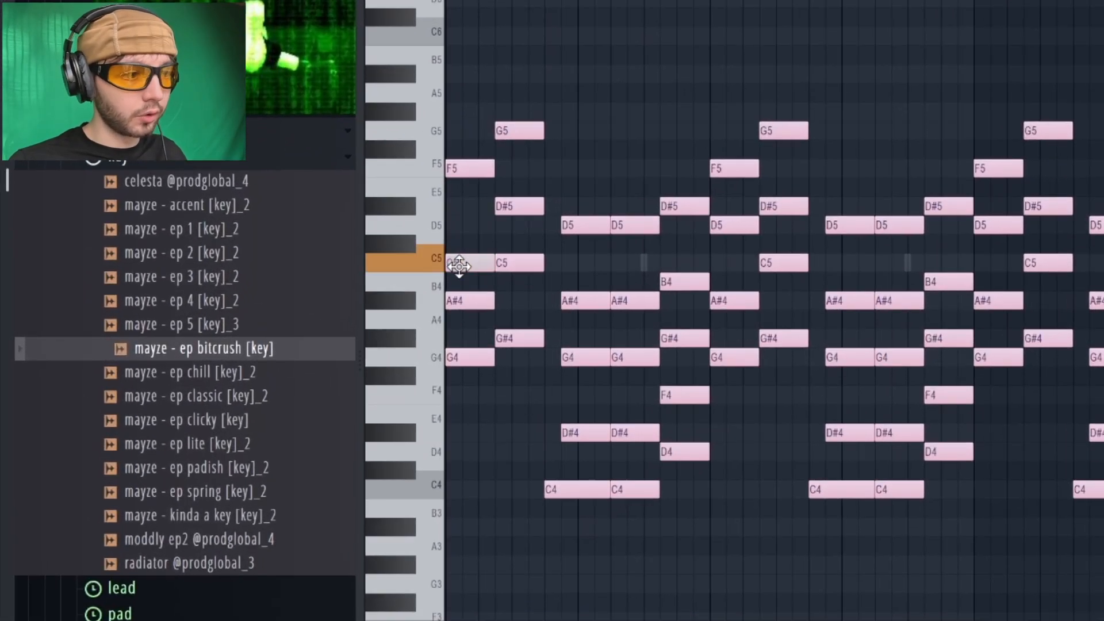
drag(458, 265, 458, 228)
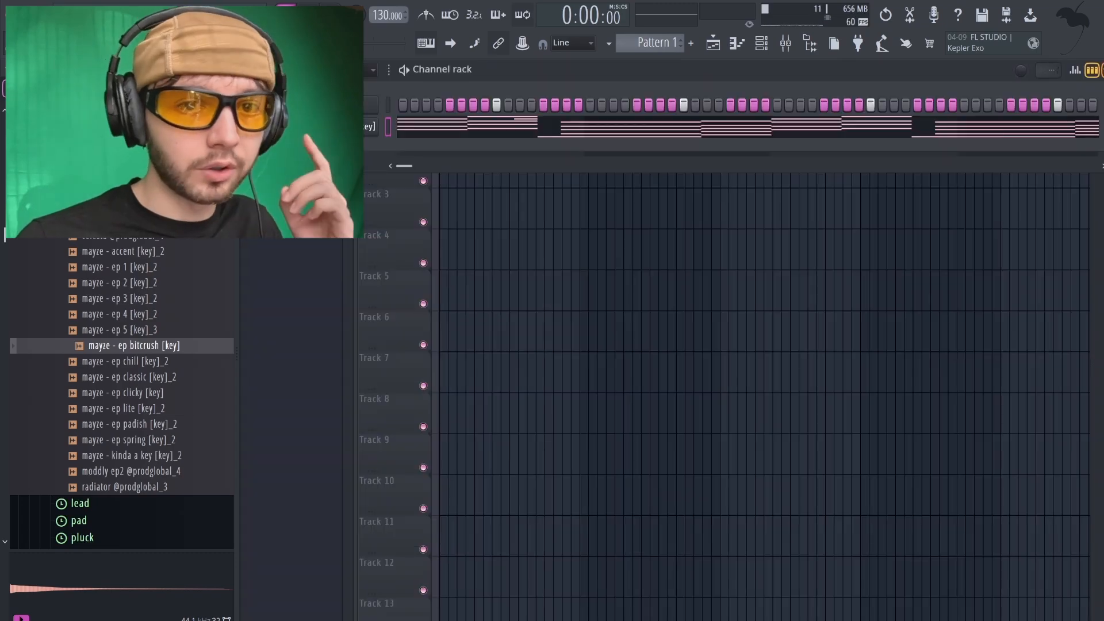
Clone the bitcrush piano channel and replace the clone's sample with mayze - ep clicky [key].
right_click(373, 126)
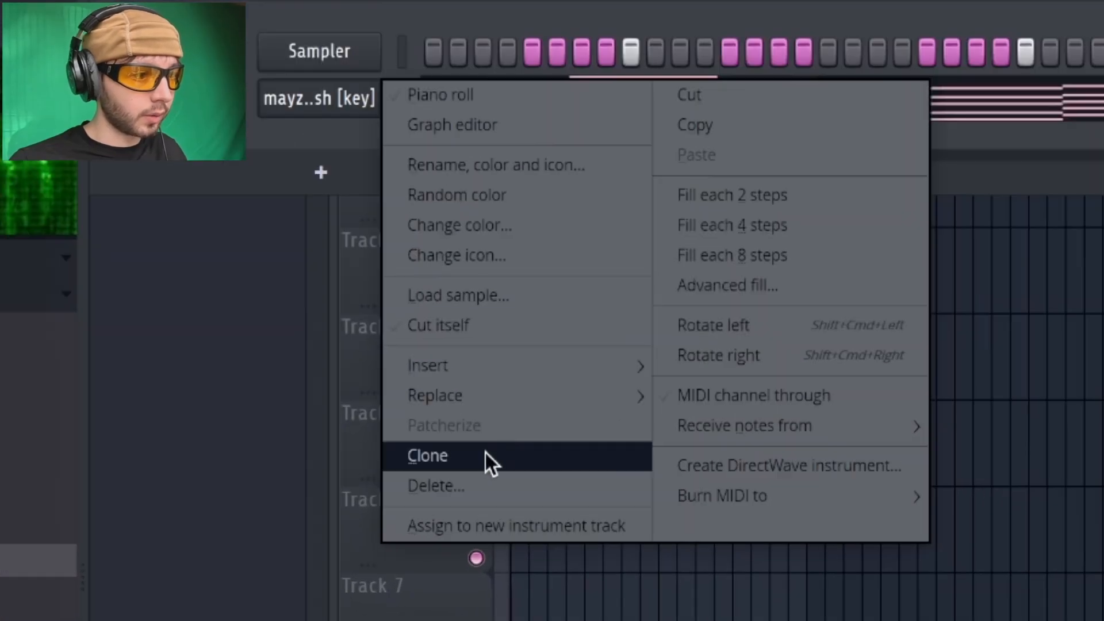
click(487, 455)
click(350, 176)
click(395, 299)
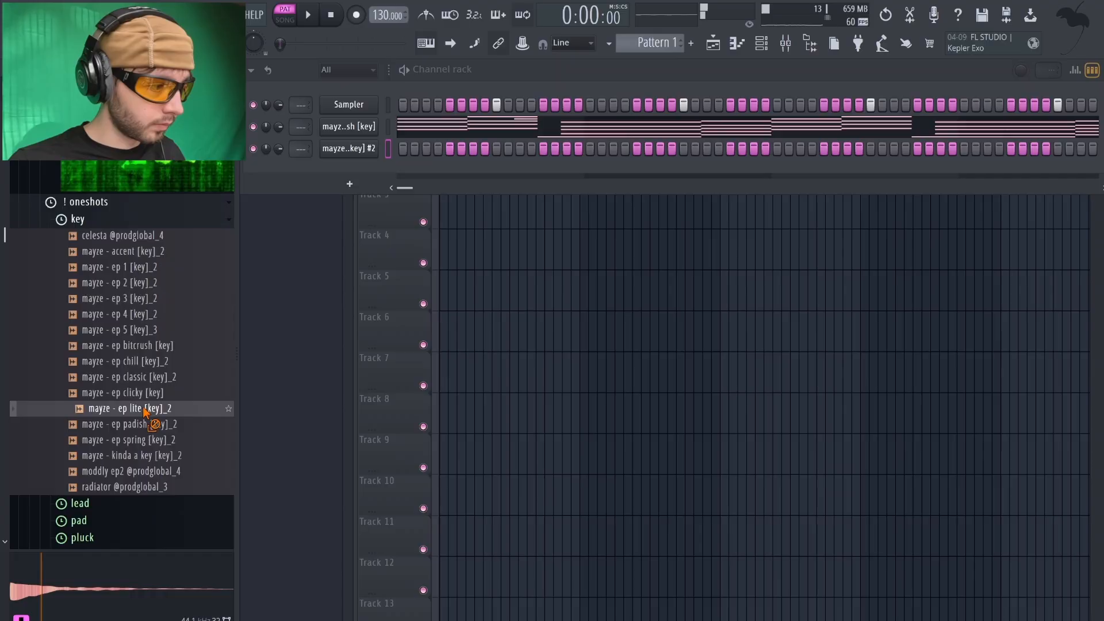
drag(62, 421, 68, 393)
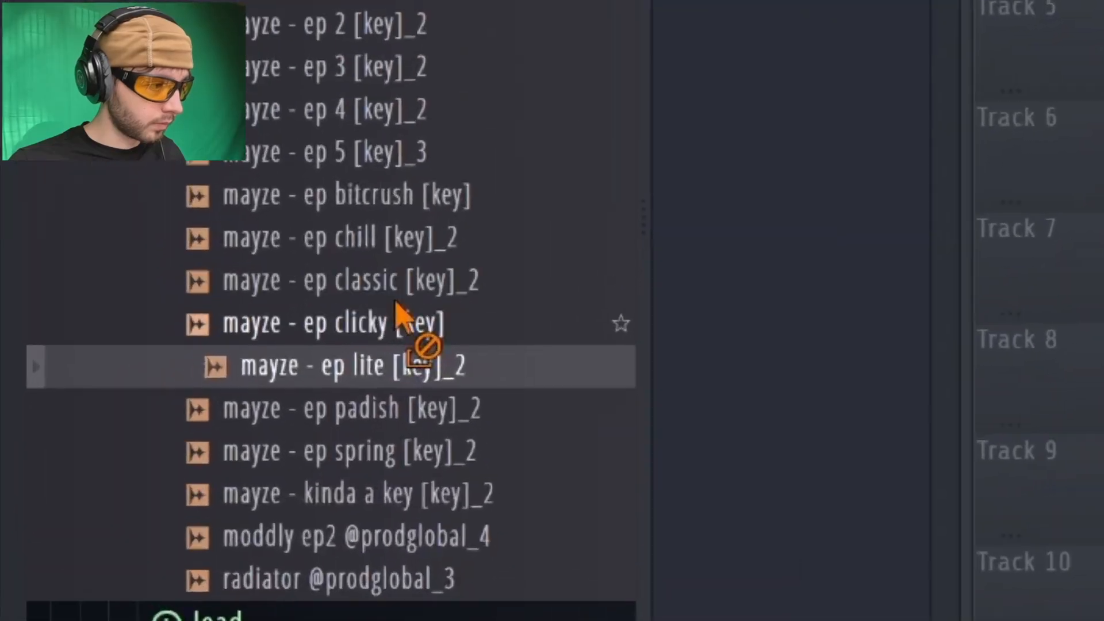
drag(392, 320, 352, 146)
Copy the notes of the bitcrush piano channel and paste them into the cloned channel.
right_click(355, 127)
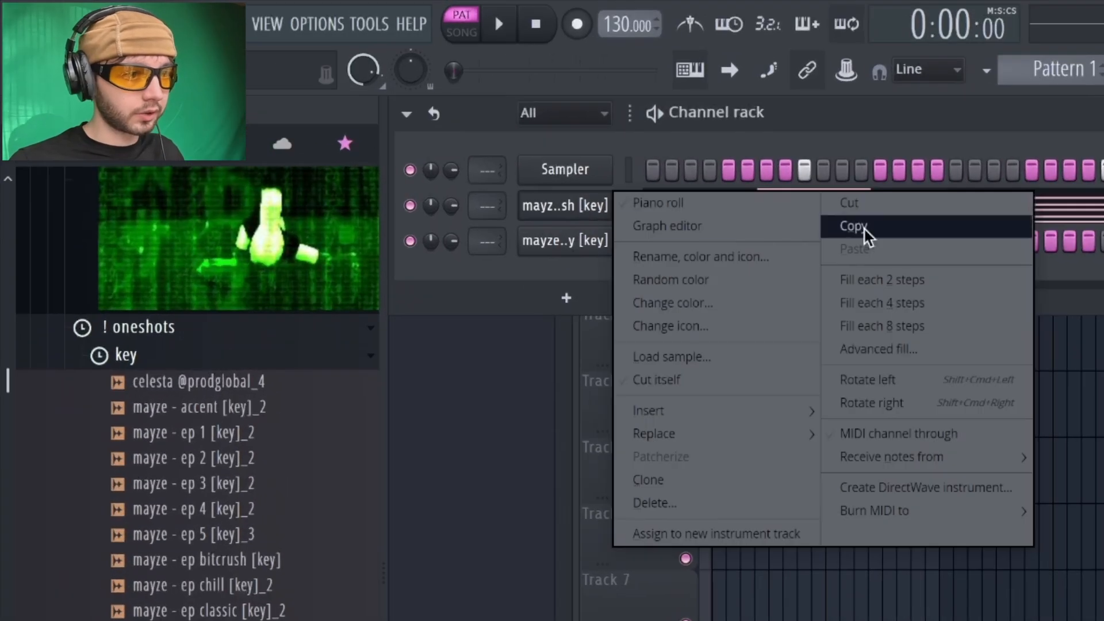
click(857, 225)
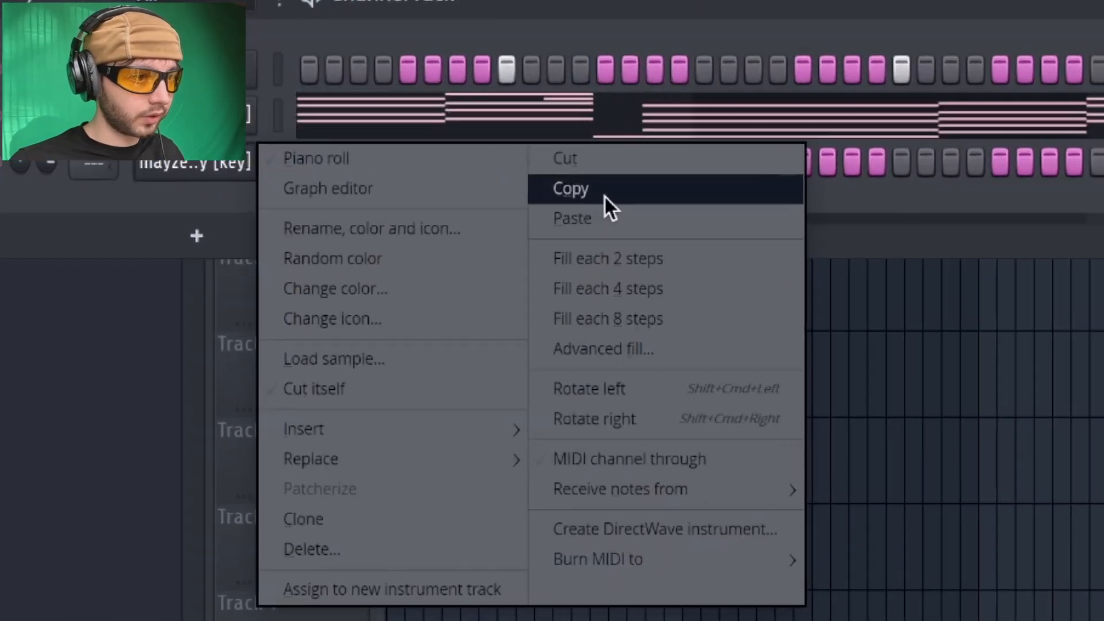
click(856, 225)
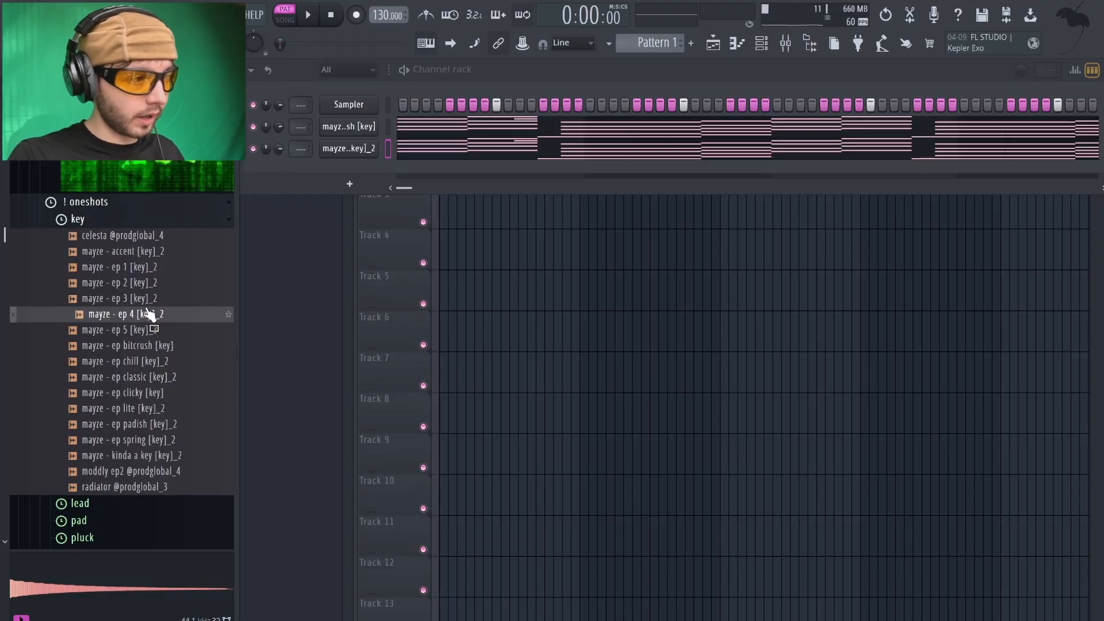
Try mayze - ep 4 [key]_2 on the cloned channel, replace it with mayze - ep 5 [key]_3, and play the layered chords.
drag(147, 312, 297, 163)
click(388, 129)
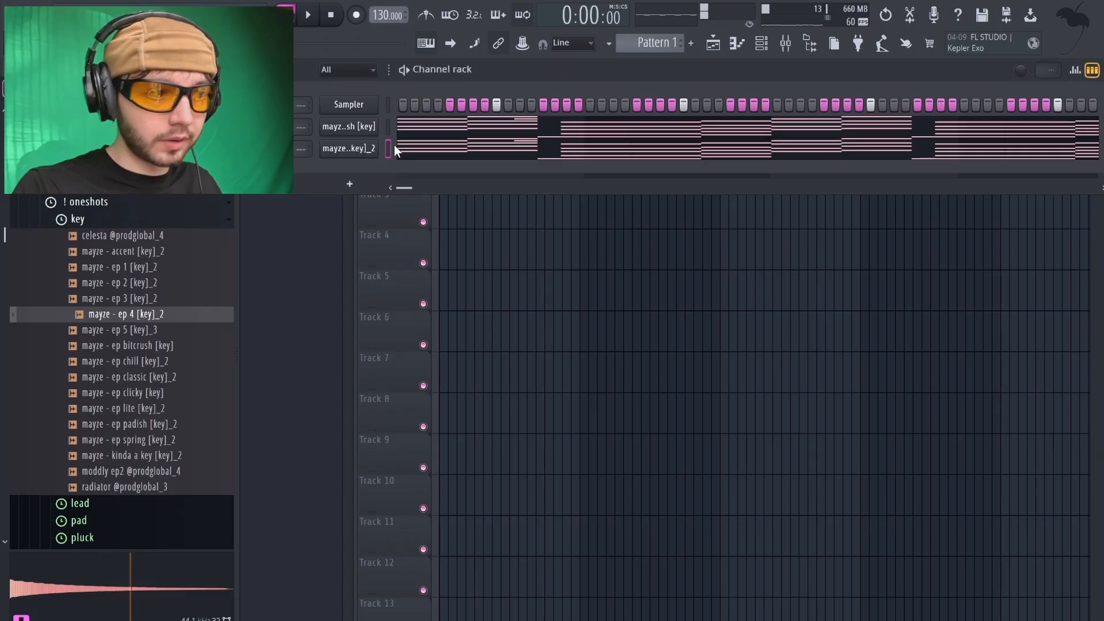
drag(150, 330, 152, 318)
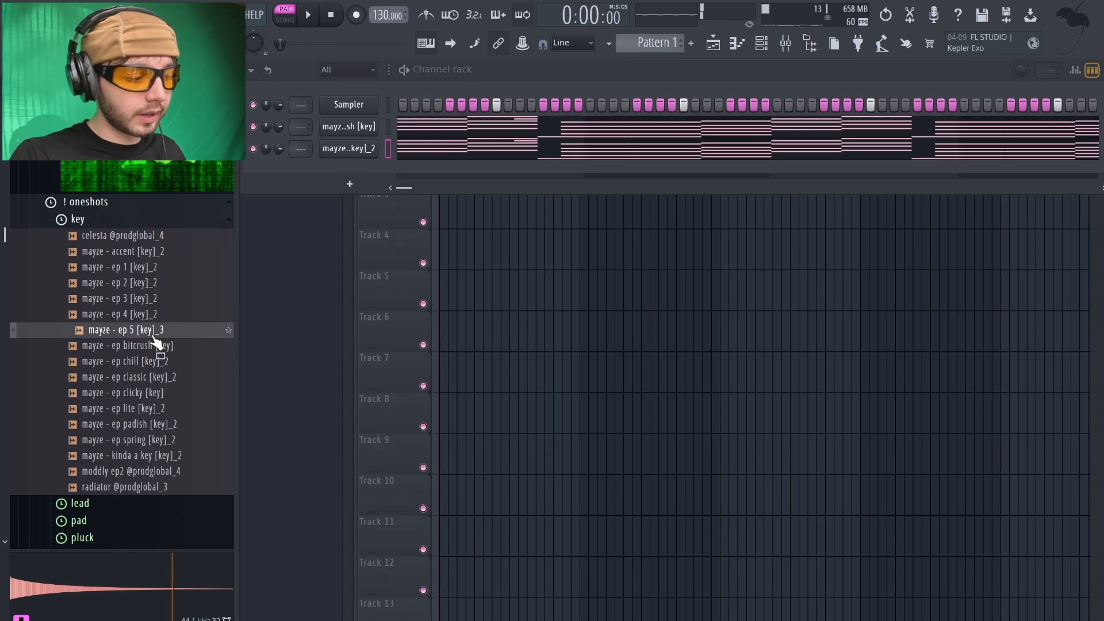
key(Return)
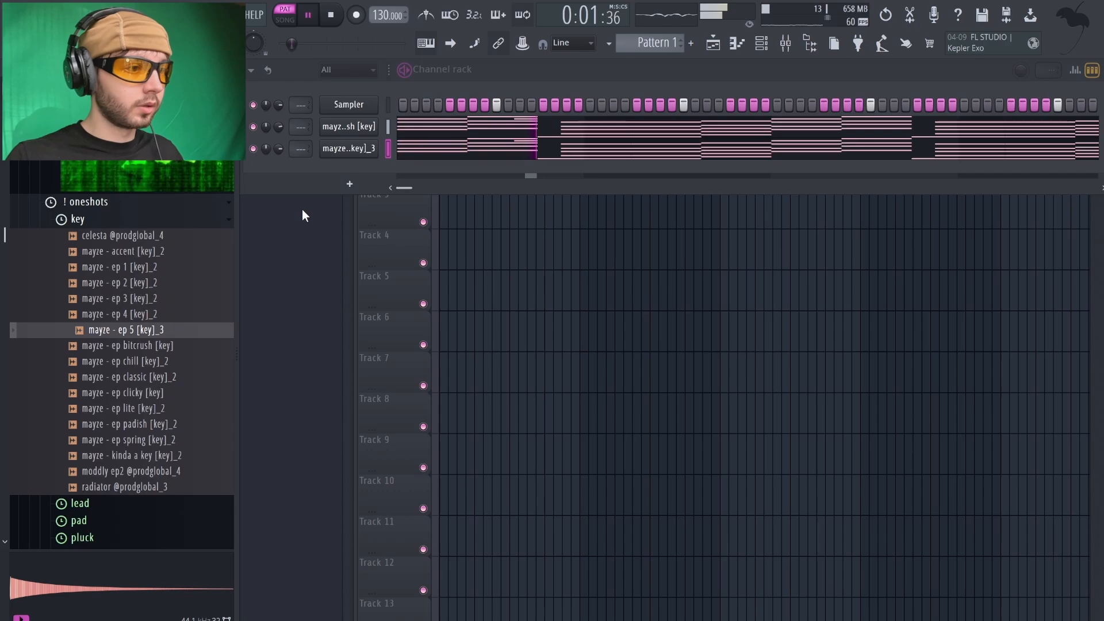
Stop playback and load the mayze - zig [lead] one-shot from the lead folder as a new channel.
click(84, 222)
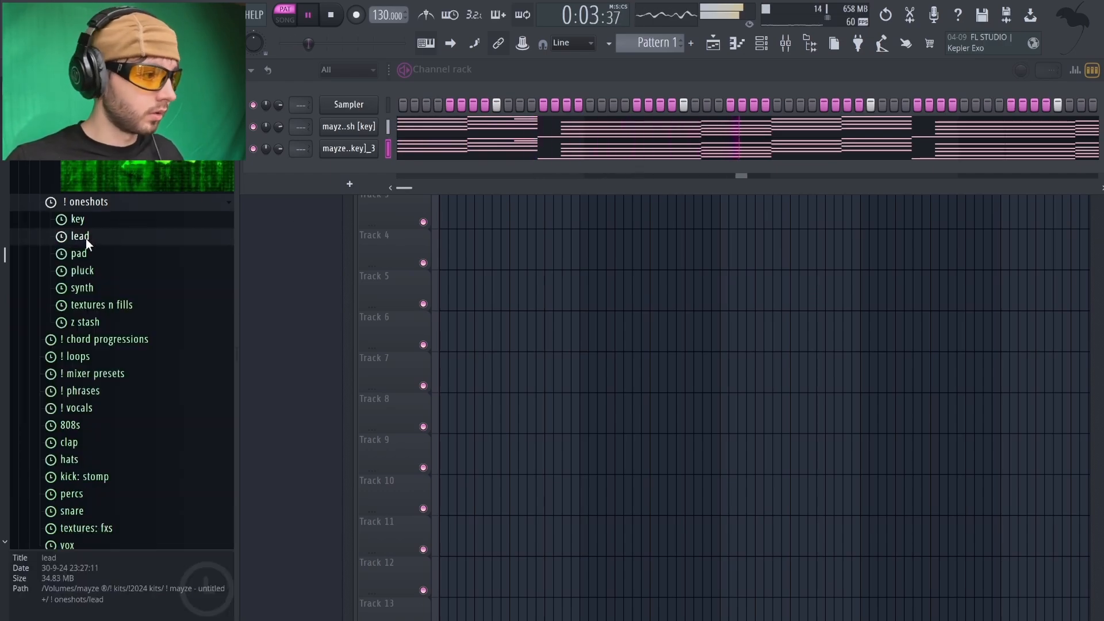
click(85, 239)
key(space)
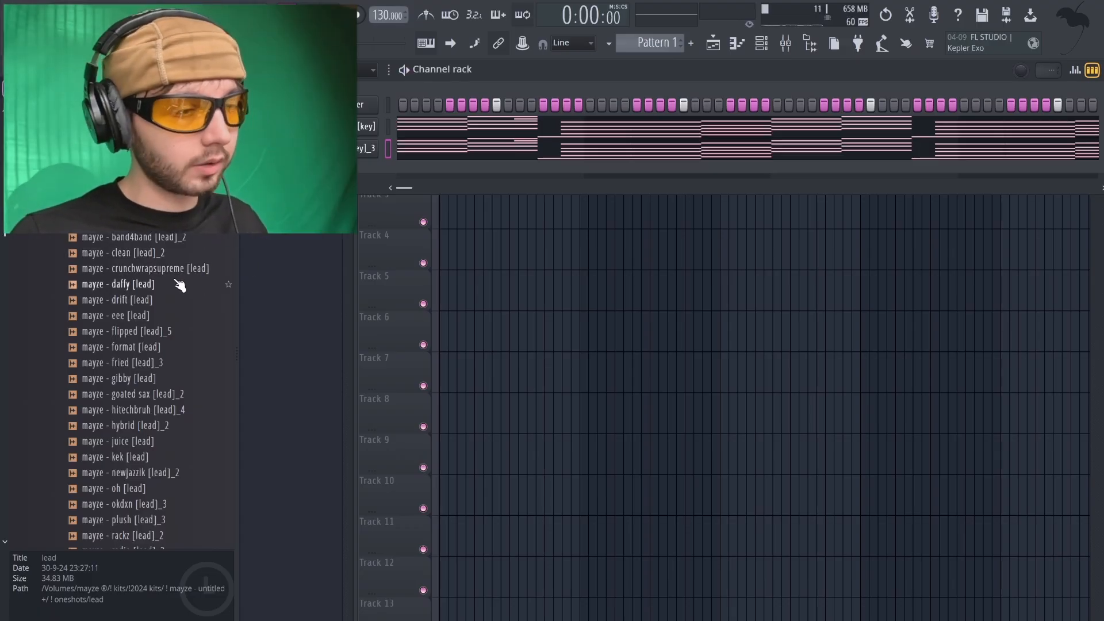
scroll(173, 276, down, 4)
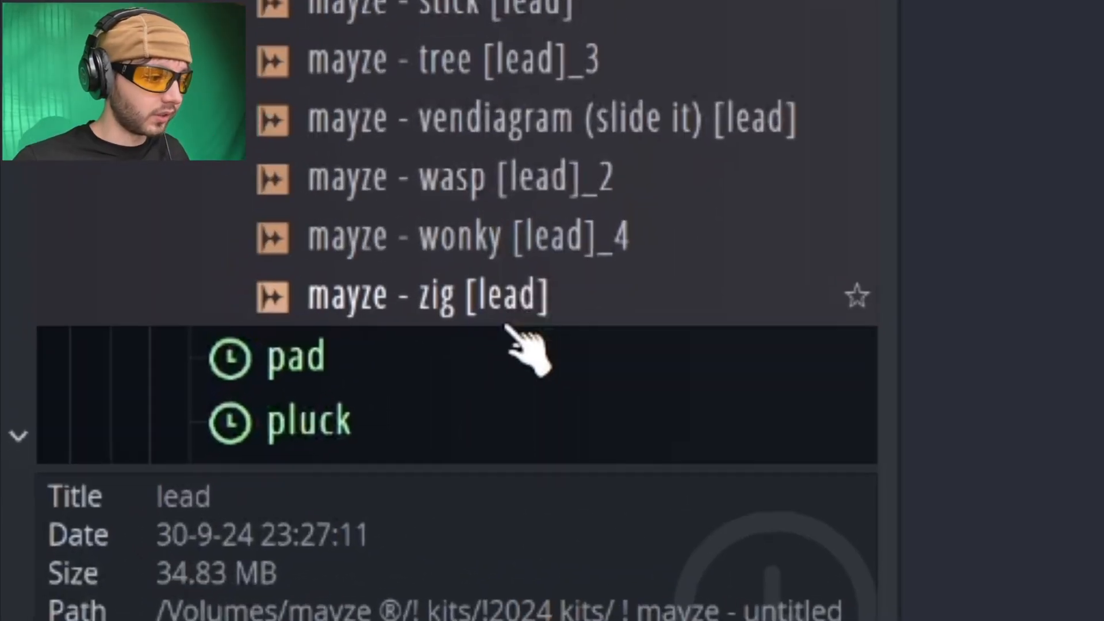
click(142, 503)
click(525, 287)
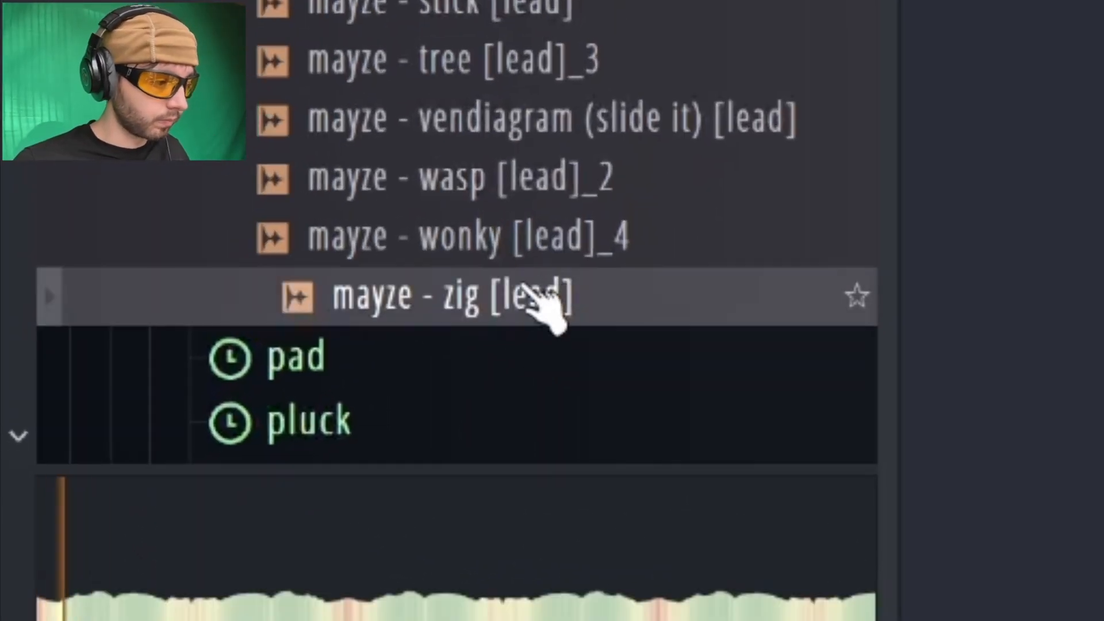
click(516, 291)
Reduce the zig lead's volume envelope release to its minimum and enable portamento for the channel.
click(348, 178)
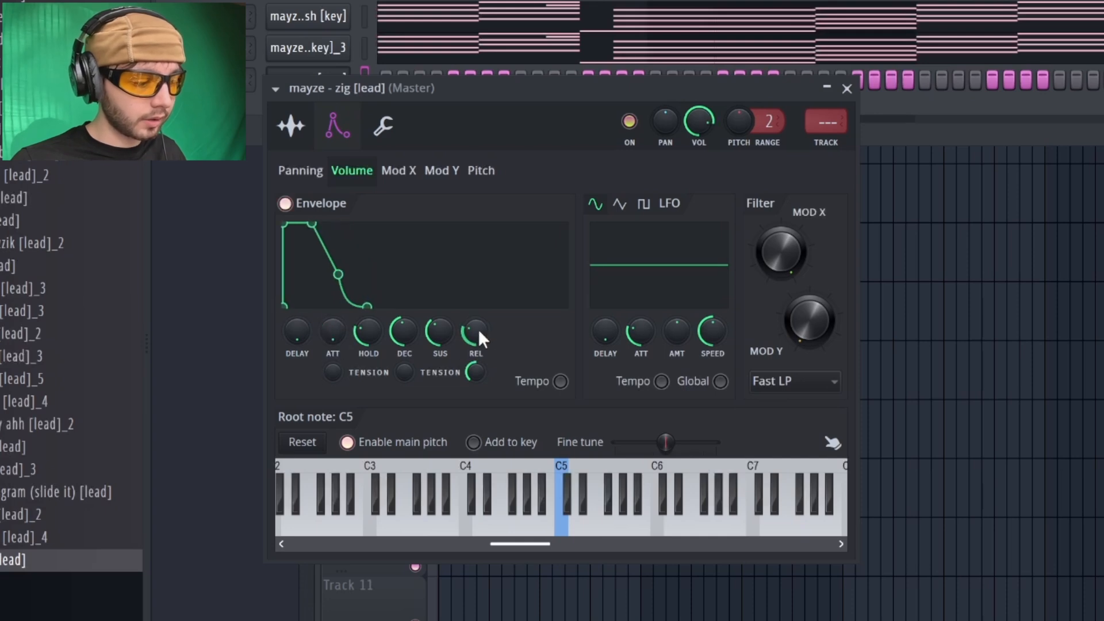
scroll(479, 332, down, 5)
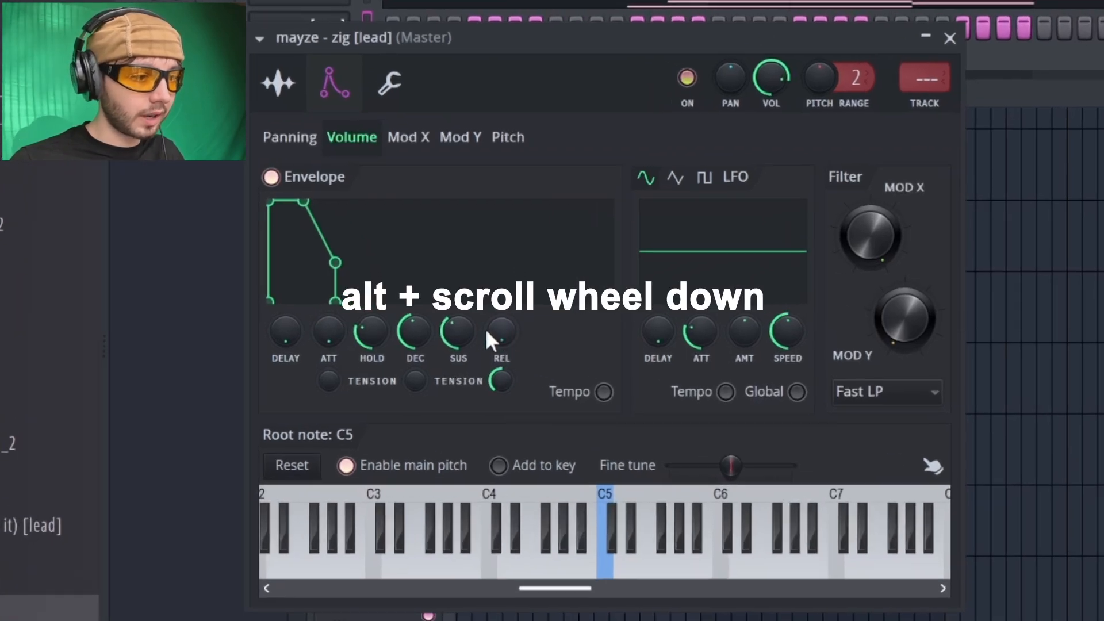
click(384, 87)
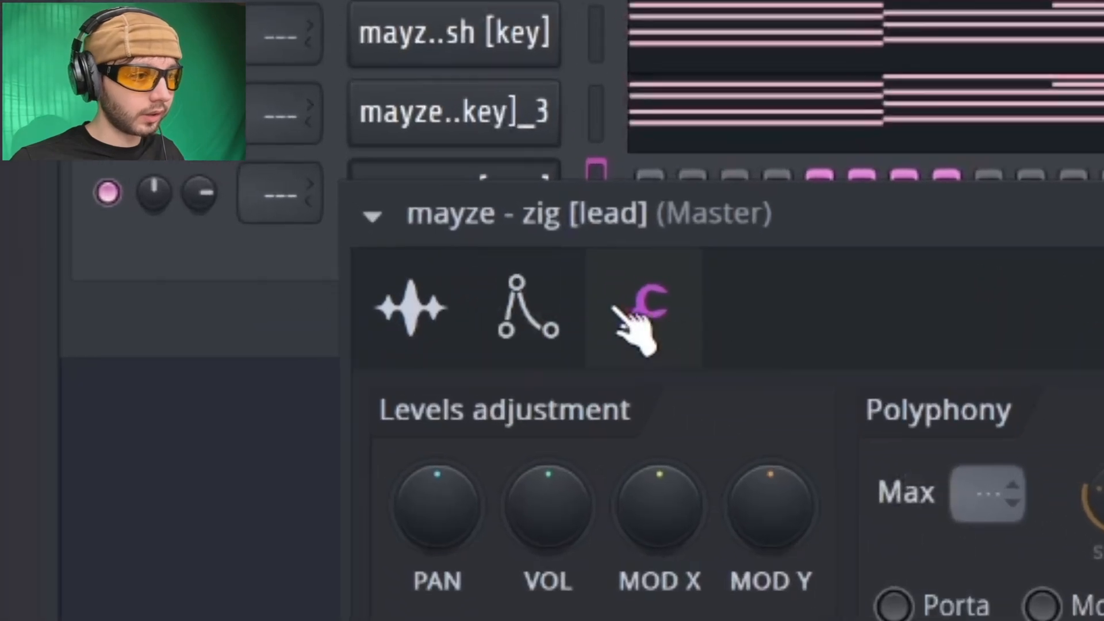
click(893, 605)
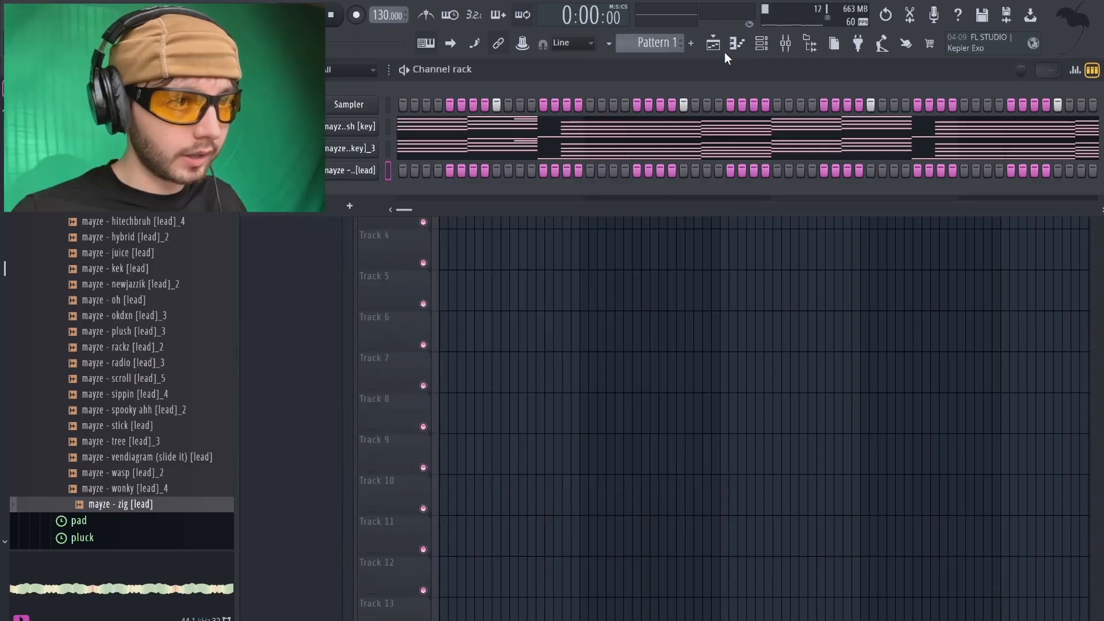
Write a one-bar lead phrase in the zig channel's piano roll with the notes C5, D5, D#5, C5, D5, A#4 and G4.
click(736, 44)
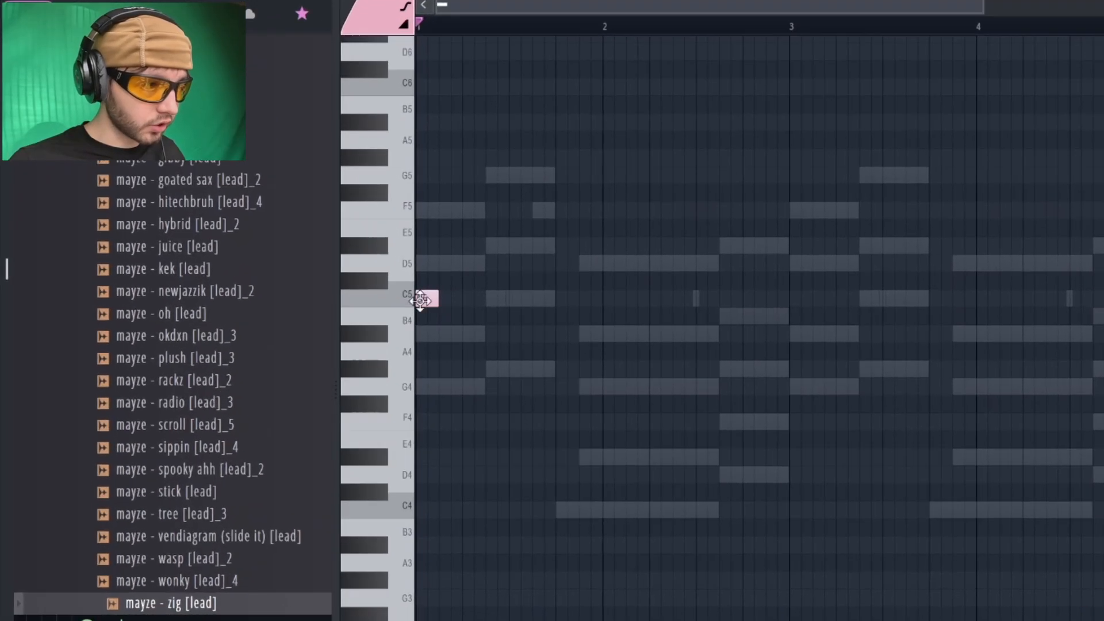
scroll(287, 294, up, 3)
click(305, 263)
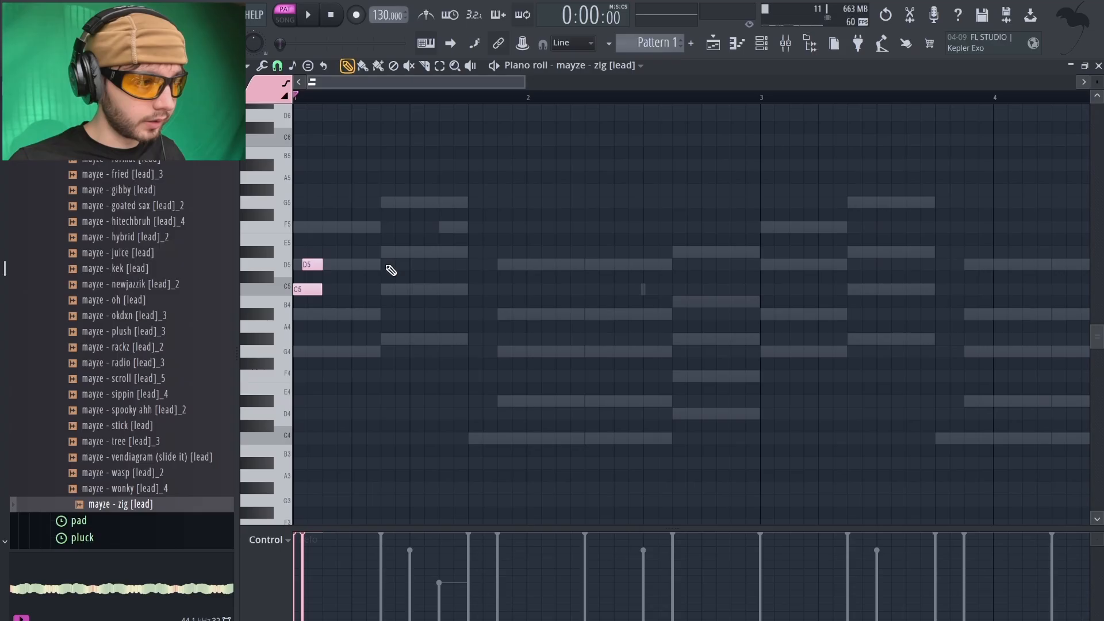
click(634, 241)
click(701, 262)
click(690, 306)
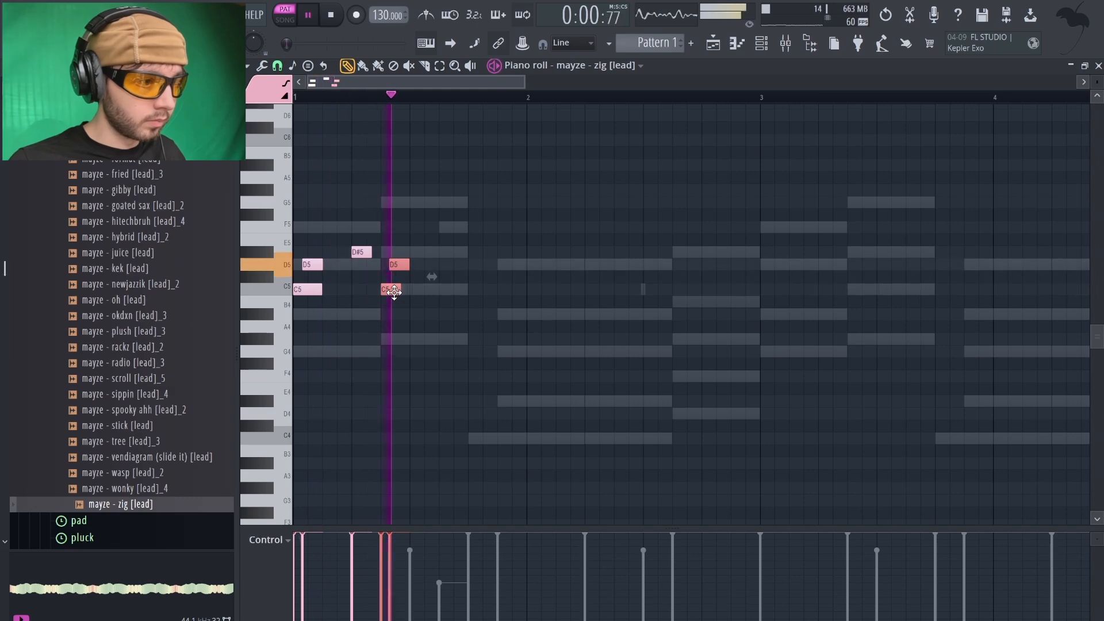
click(450, 315)
click(501, 355)
key(space)
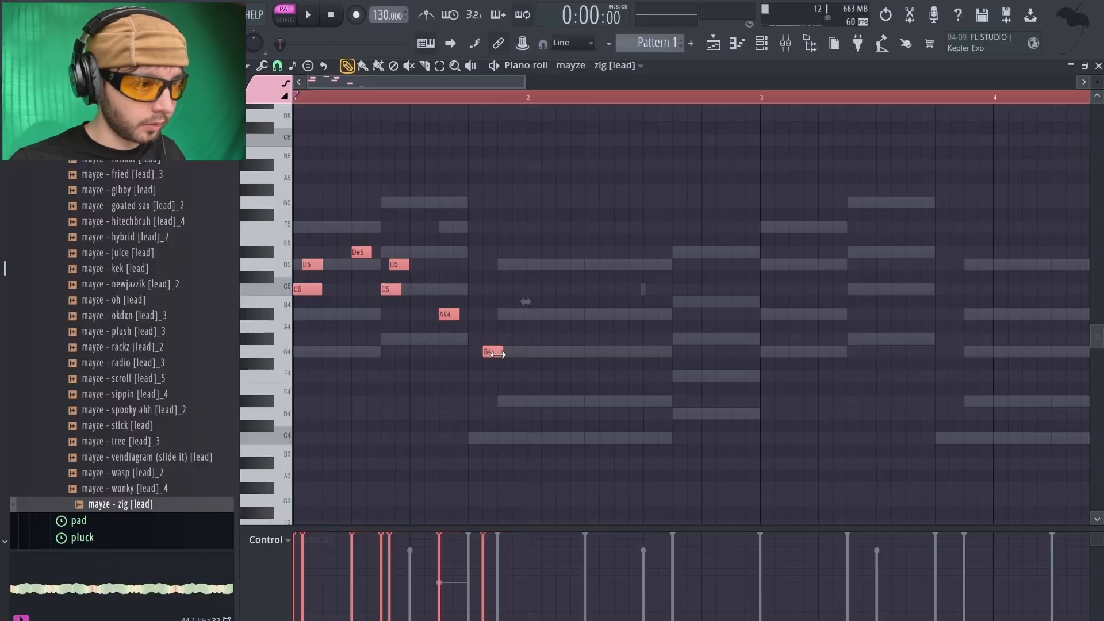
Repeat the lead phrase in bar 2 with its last two notes on F4 and G4, and duplicate both bars into bars 3 and 4.
key(ctrl+b)
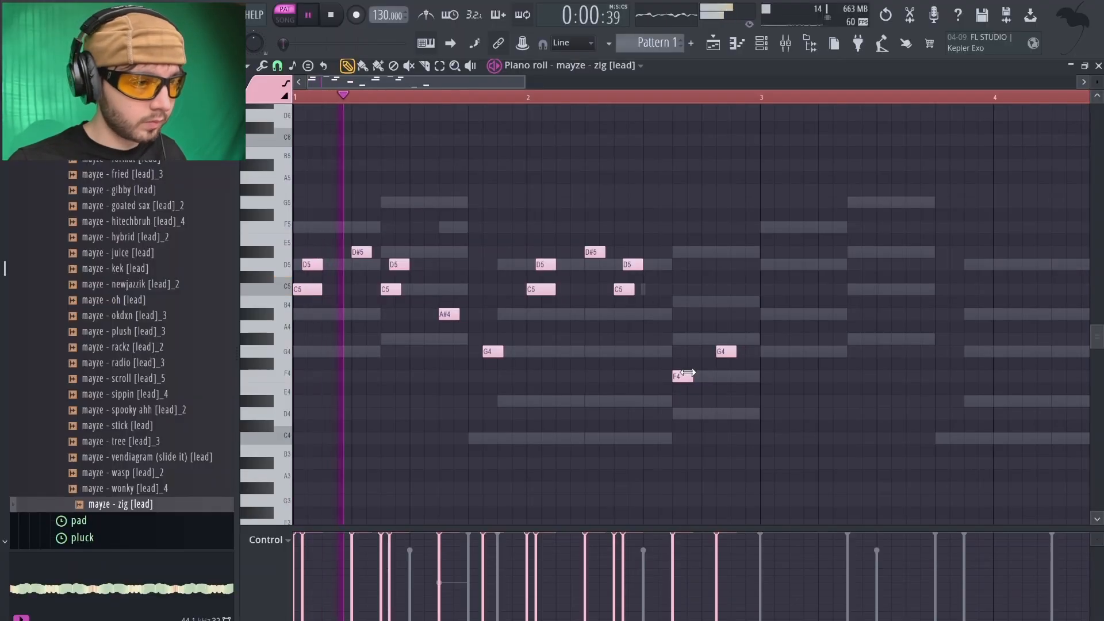
scroll(452, 387, down, 2)
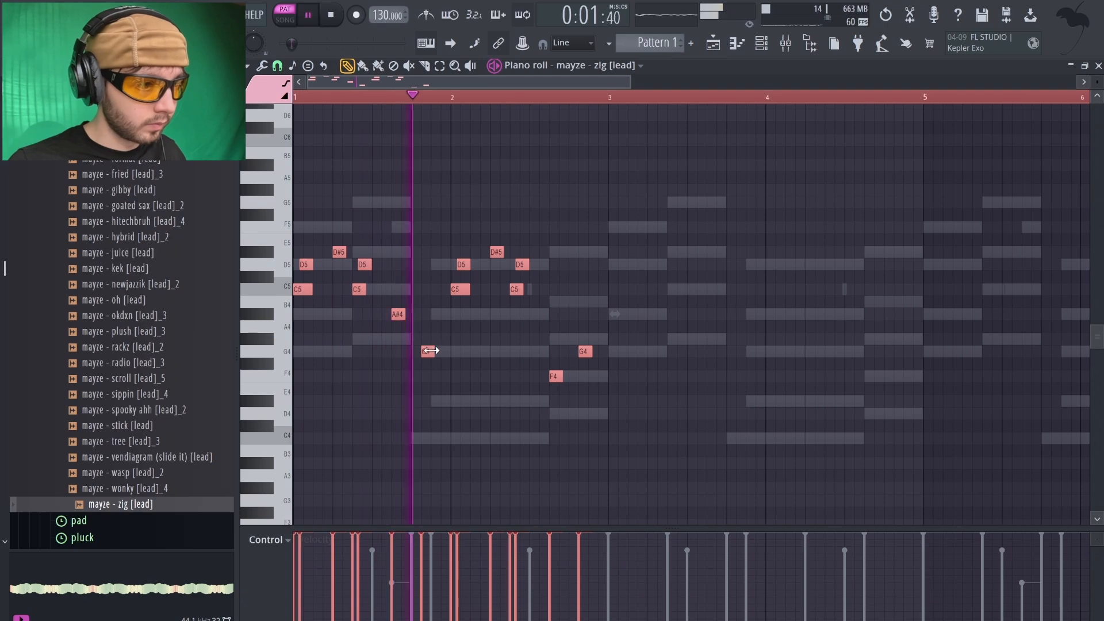
shift+drag(429, 351, 741, 349)
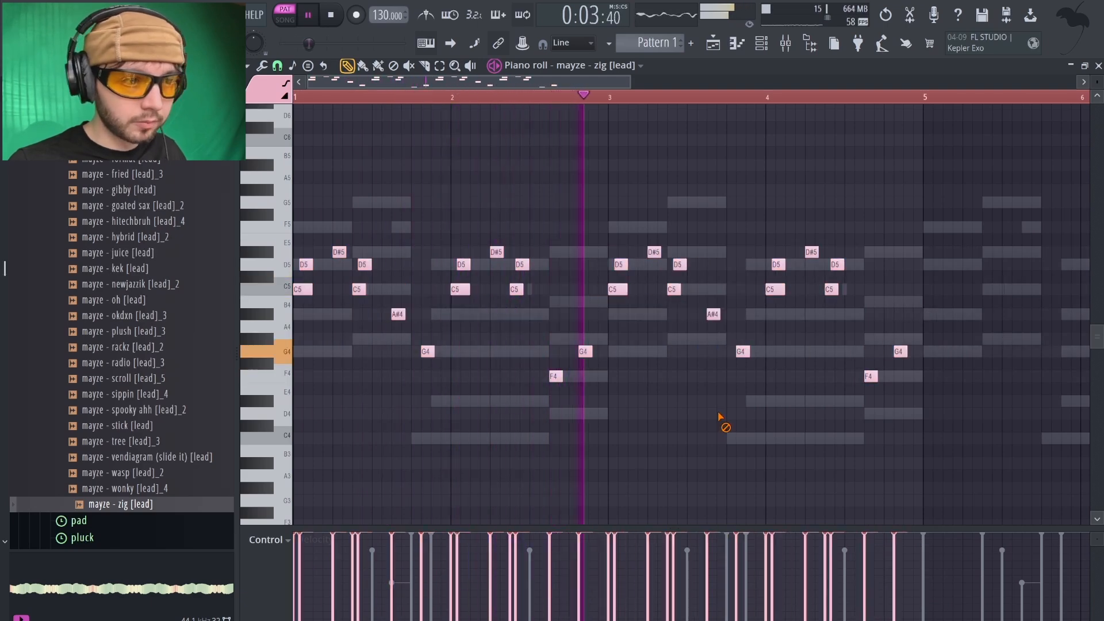
Lower the D#5 note in bar 3 of the lead to A#4 and play the melody.
key(space)
drag(653, 252, 654, 314)
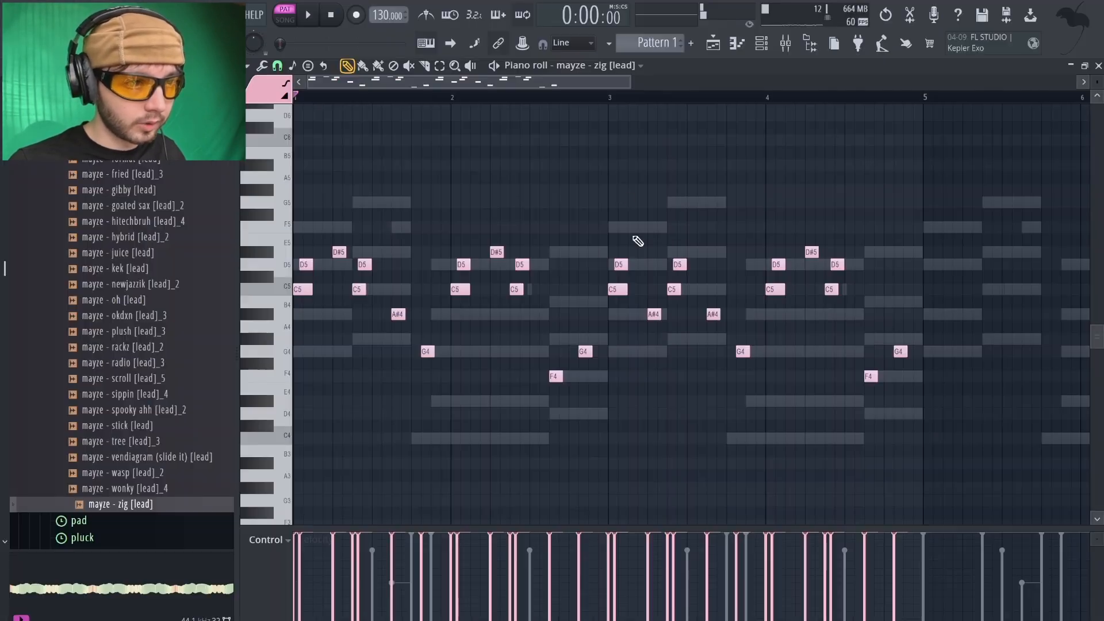
key(space)
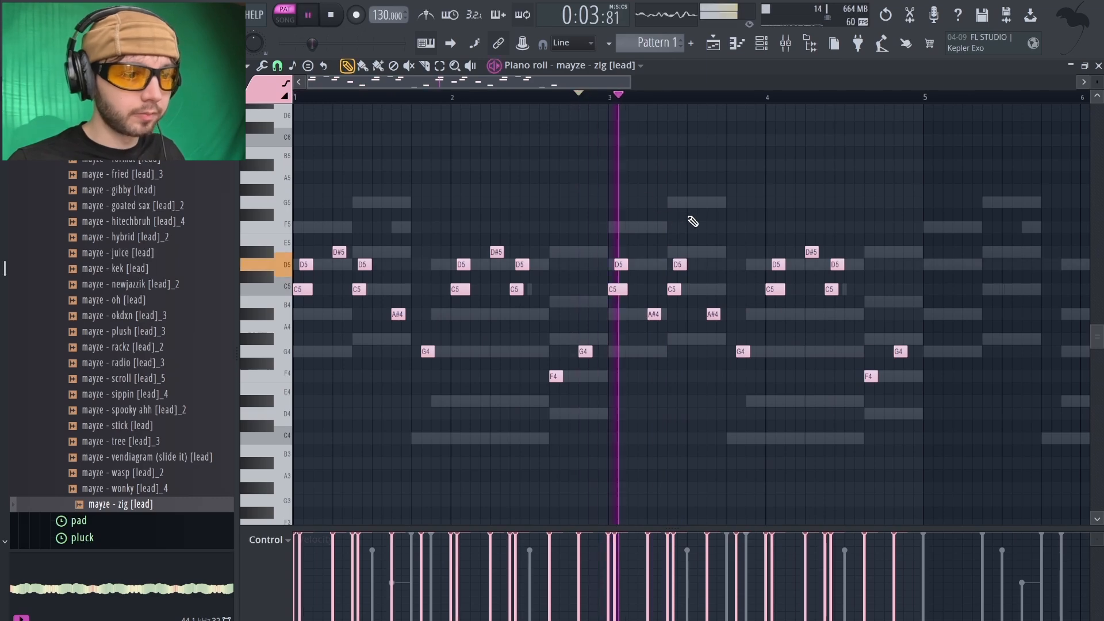
Lower the zig lead's F4 notes in bars 2 and 4 to D4, and finish bar 4 with an A#4 note, deleting the surplus one beyond it.
ctrl+drag(320, 235, 841, 252)
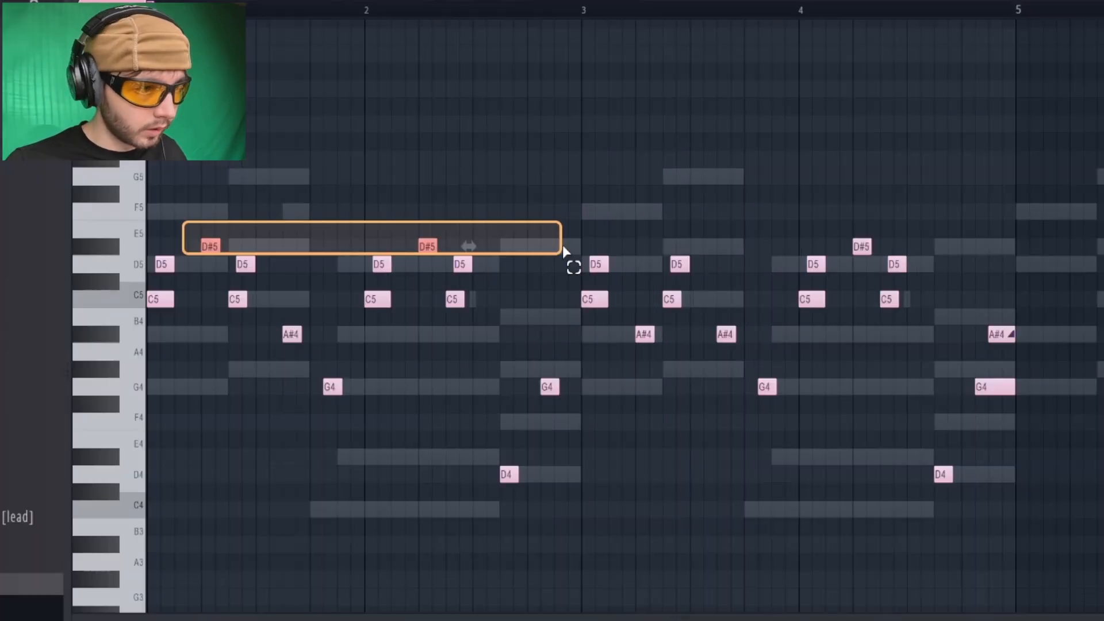
key(shift+d)
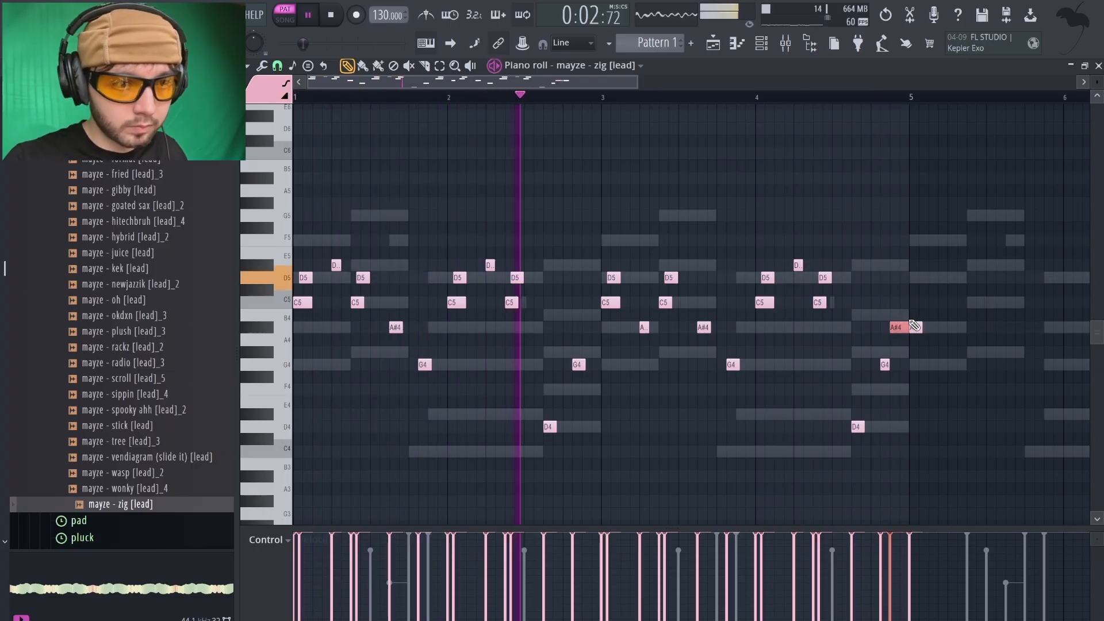
right_click(917, 327)
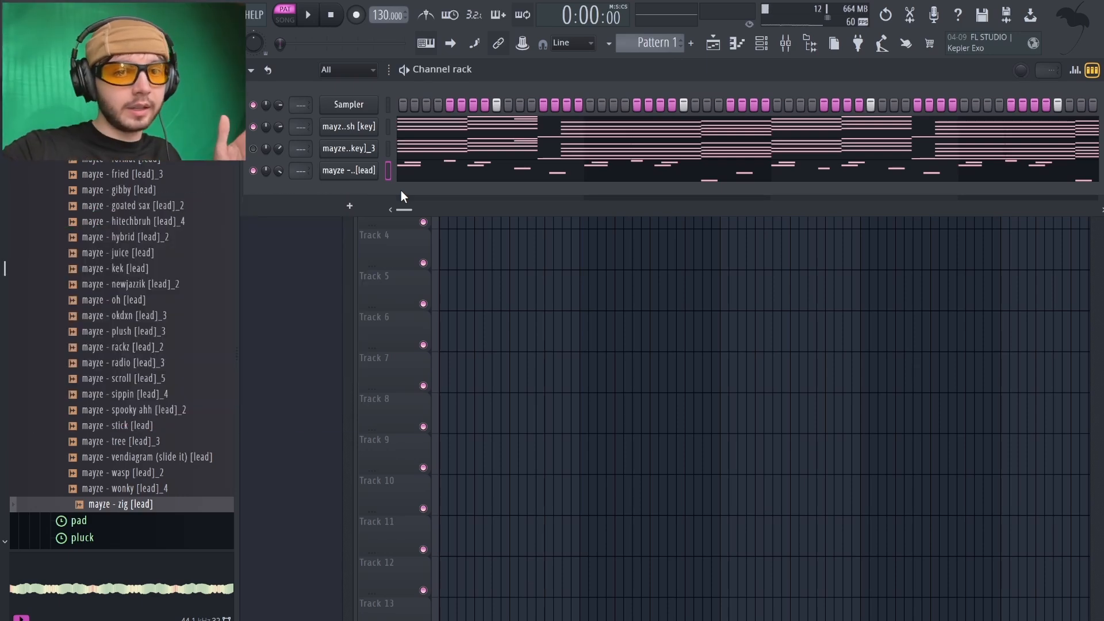
Clone the zig lead channel and open the empty clone in the piano roll.
right_click(375, 166)
click(396, 242)
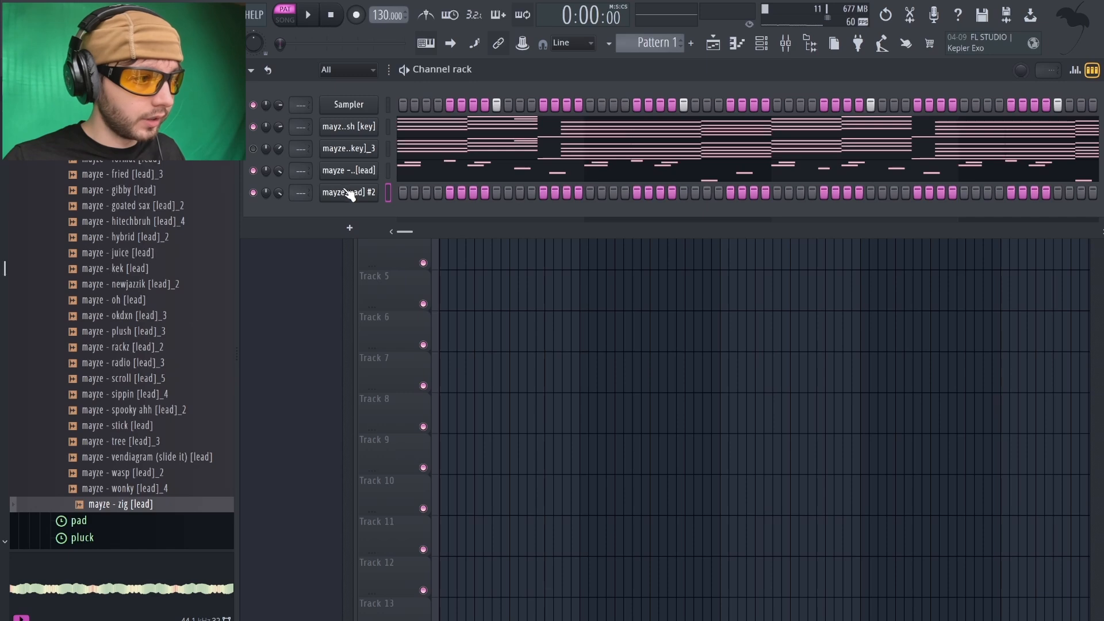
key(F7)
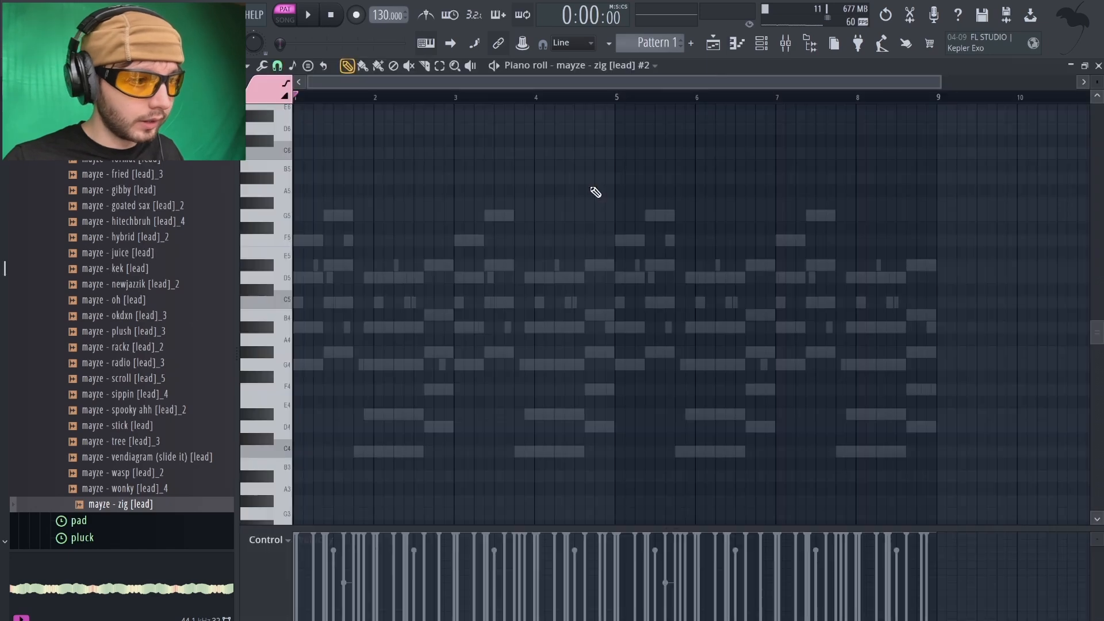
In the cloned lead, write a C5 note at the start of bar 1 and a slightly delayed F4 below it that ends together with it.
ctrl+scroll(325, 308, up, 3)
click(325, 305)
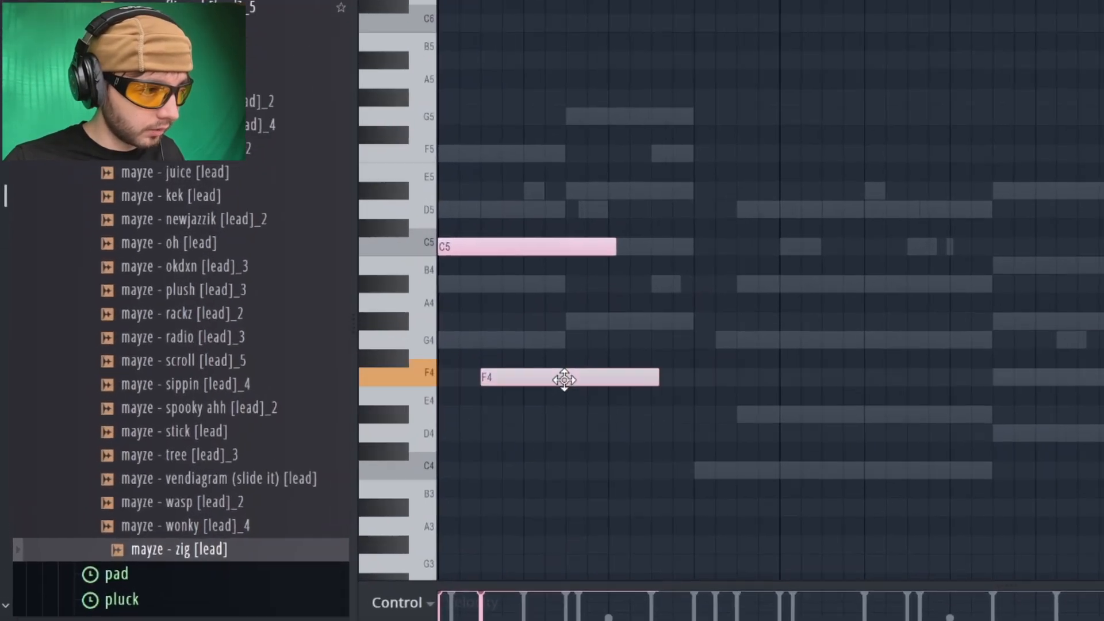
double_click(374, 392)
click(469, 306)
click(810, 487)
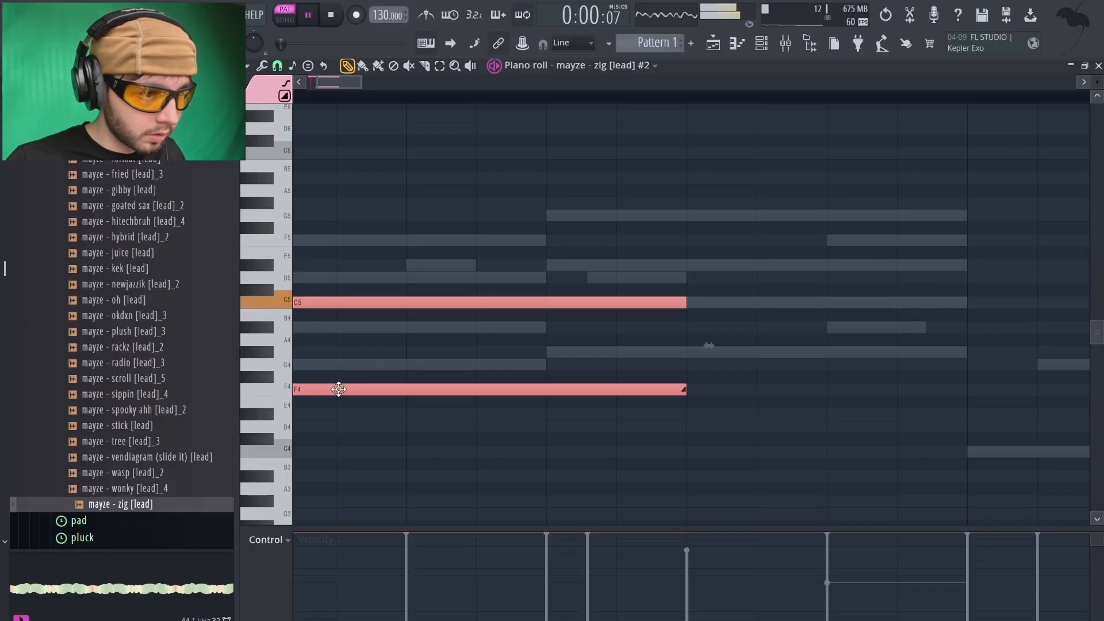
scroll(338, 389, down, 5)
ctrl+click(367, 323)
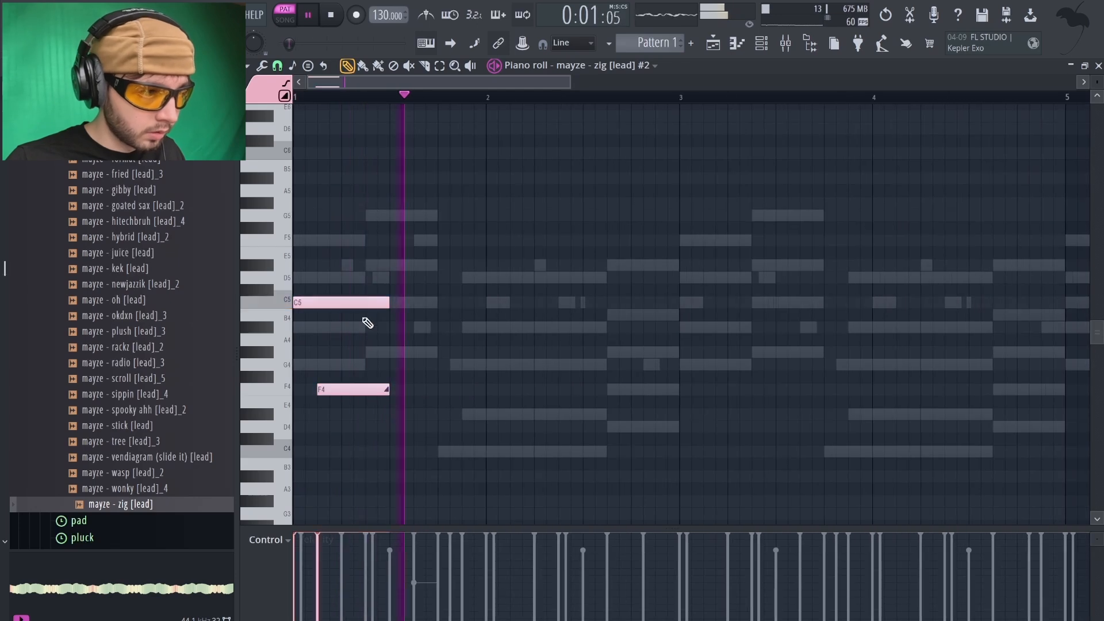
Duplicate the C5 and F4 note pair to the starts of bars 3, 5 and 7.
key(ctrl+a)
mouse_move(353, 301)
mouse_down()
mouse_move(759, 297)
mouse_move(733, 296)
mouse_up()
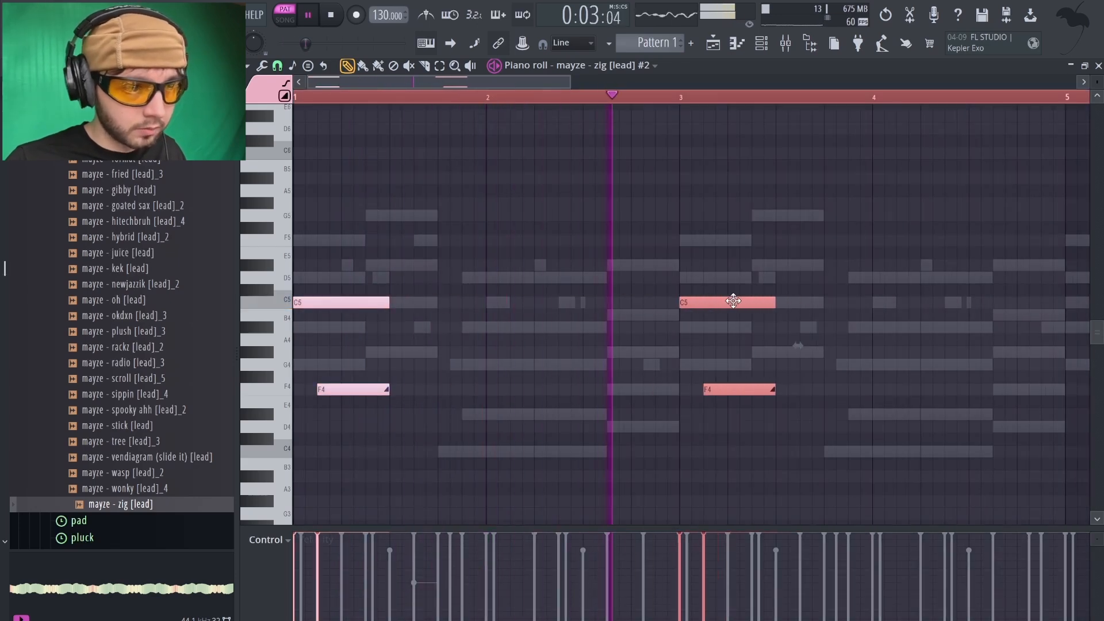
scroll(709, 333, down, 4)
key(ctrl+a)
drag(476, 304, 780, 305)
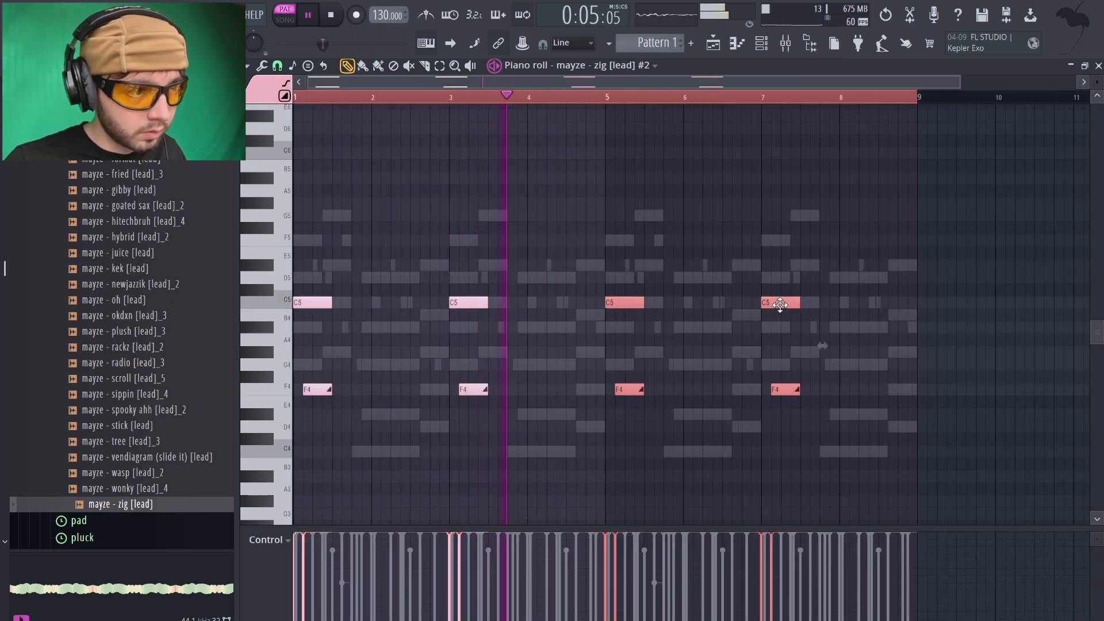
Add D#5 and A#4 notes at the ends of bars 4 and 8, and change bar 4's A#4 to a C5 spanning the D#5's length.
ctrl+click(624, 263)
click(568, 267)
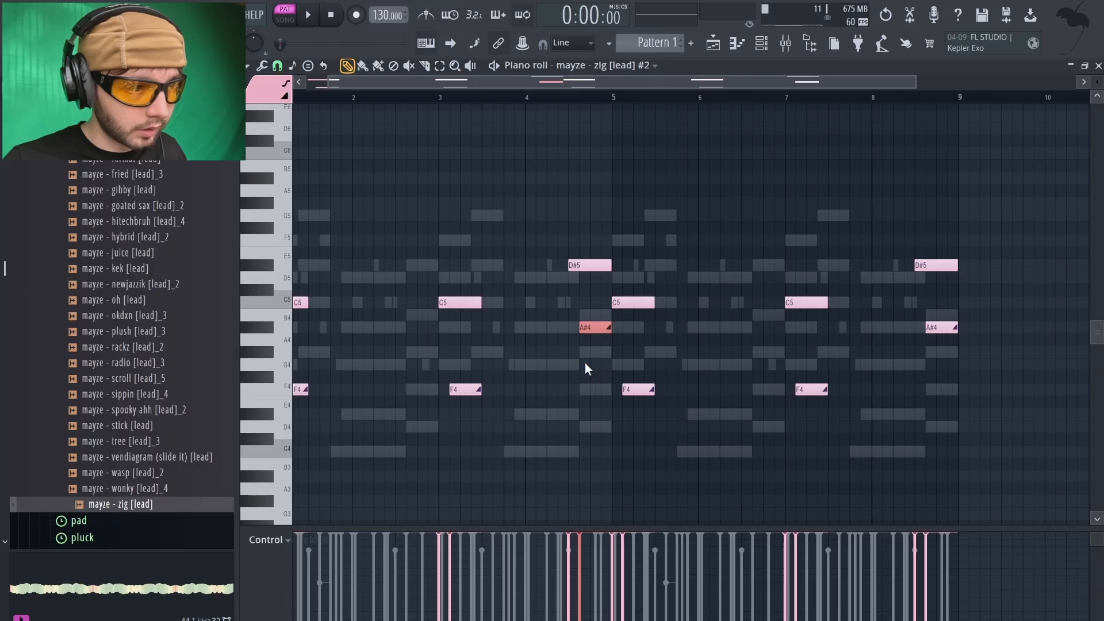
ctrl+click(522, 237)
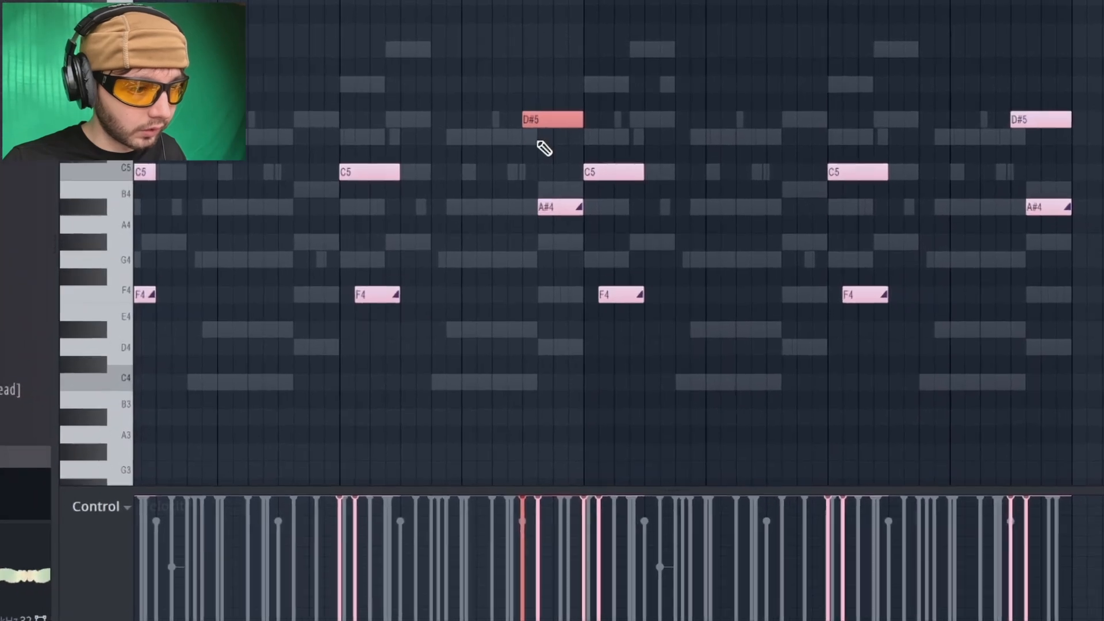
scroll(515, 261, down, 5)
drag(535, 139, 514, 94)
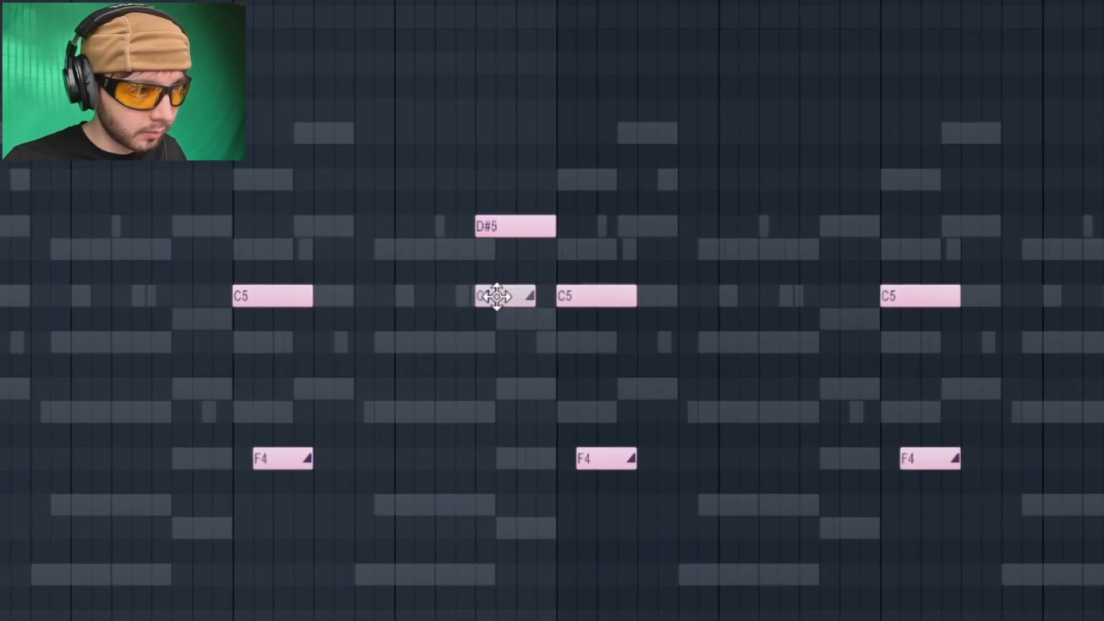
drag(534, 322, 556, 323)
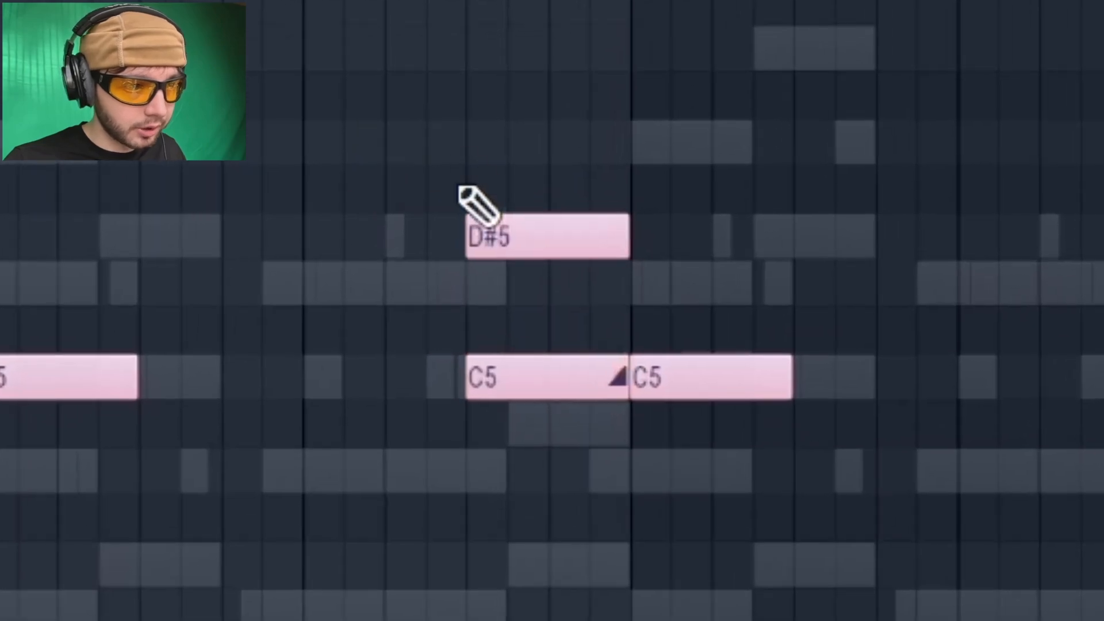
drag(512, 85, 525, 406)
key(space)
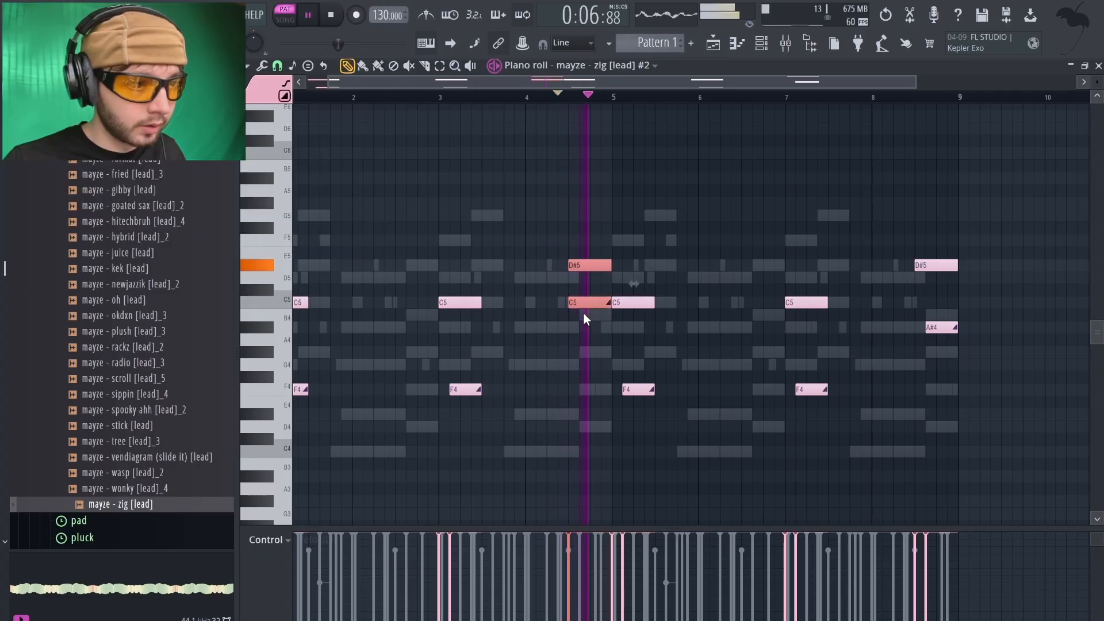
Replace the D#5 and A#4 notes in bar 8 with a copy of bar 4's ending pair, and lower both D#5 notes to F4.
scroll(585, 313, down, 2)
right_click(805, 265)
right_click(811, 327)
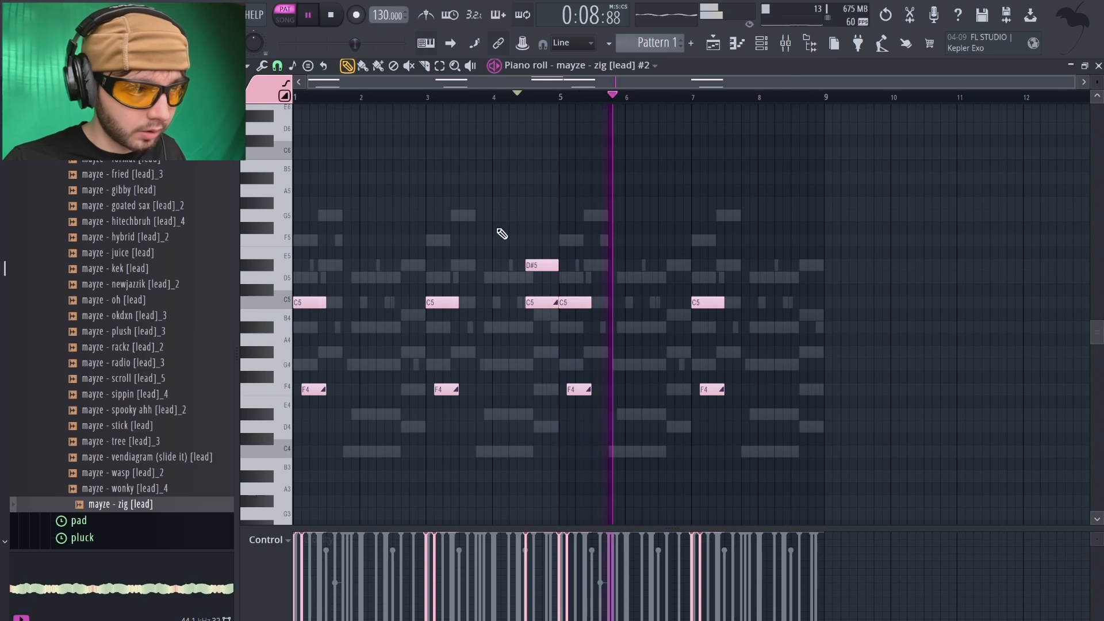
mouse_move(546, 255)
mouse_down()
mouse_move(530, 328)
mouse_move(799, 310)
mouse_up()
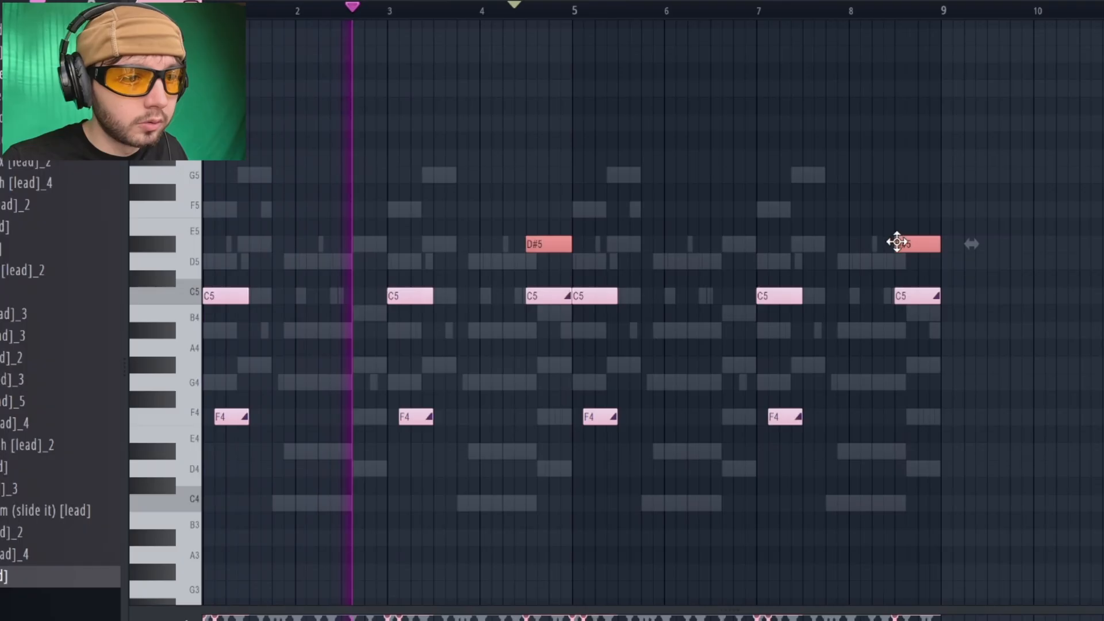
drag(792, 263, 803, 389)
drag(911, 415, 909, 424)
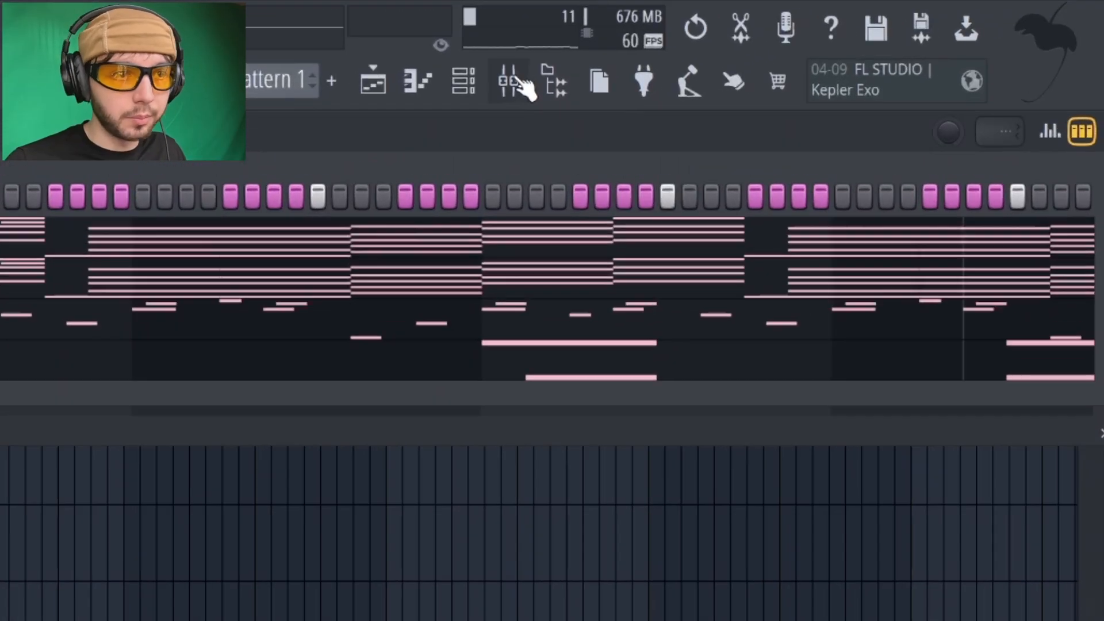
Route the four melody channels to mixer tracks 1 to 4 and audition the cloned zig lead in solo.
click(518, 82)
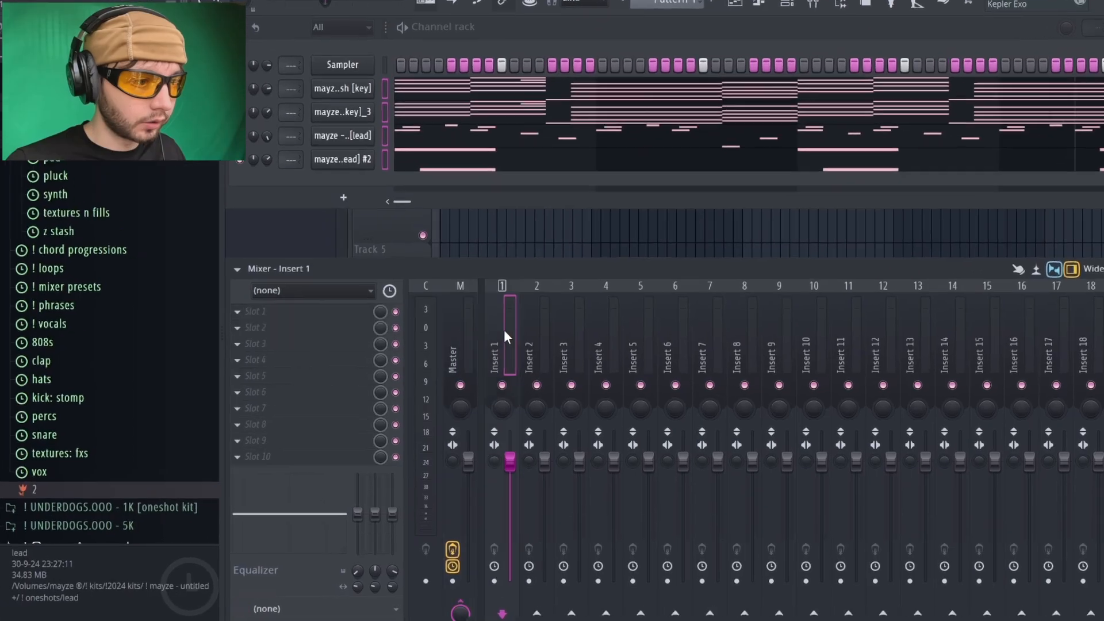
key(shift+ctrl+l)
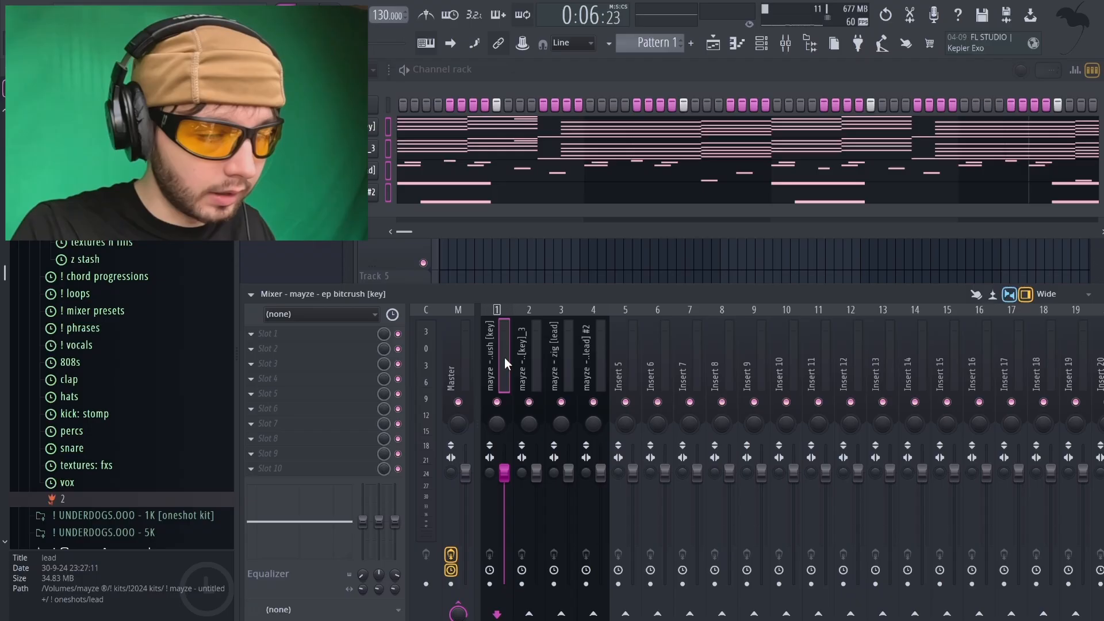
click(566, 194)
click(624, 175)
click(704, 294)
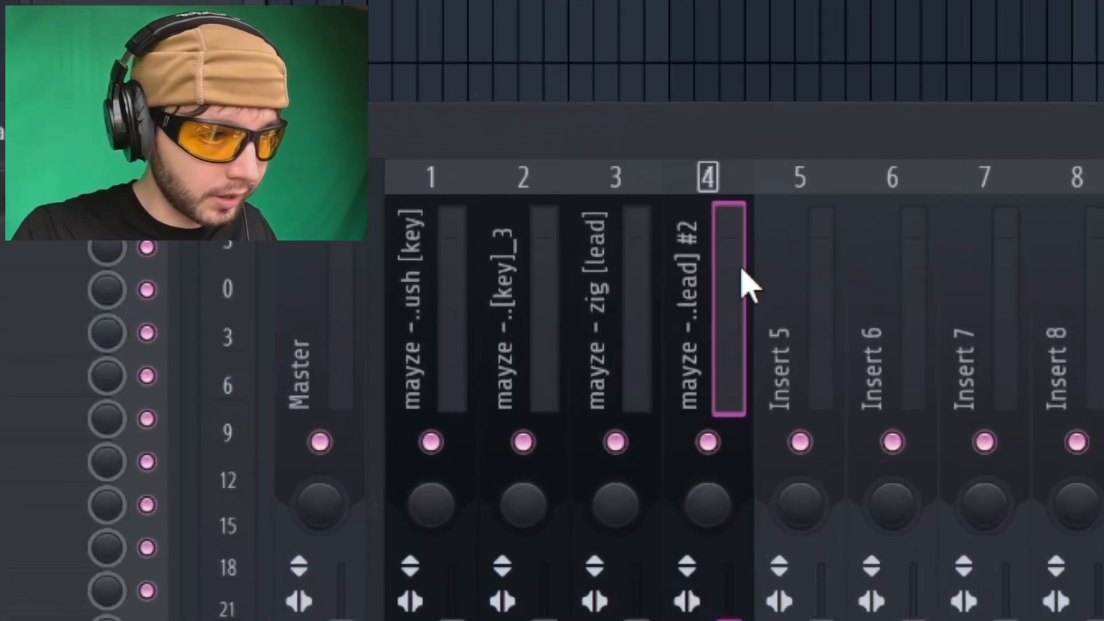
click(598, 302)
click(504, 304)
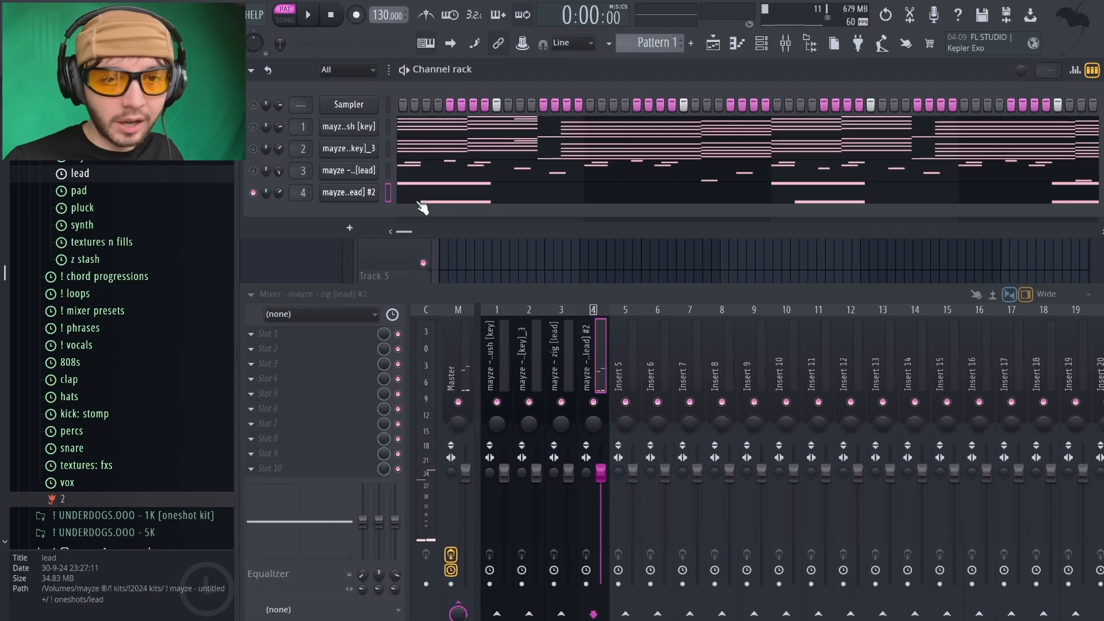
key(space)
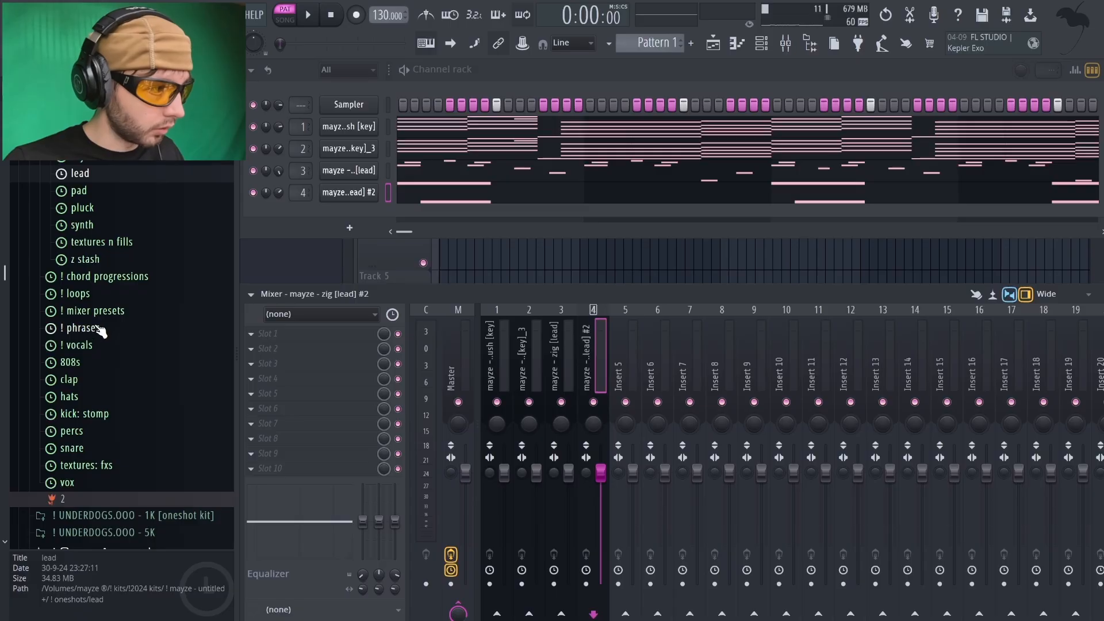
Load the "zay key delay" mixer preset onto the cloned zig lead's mixer track 4.
scroll(104, 340, up, 2)
click(112, 386)
click(118, 373)
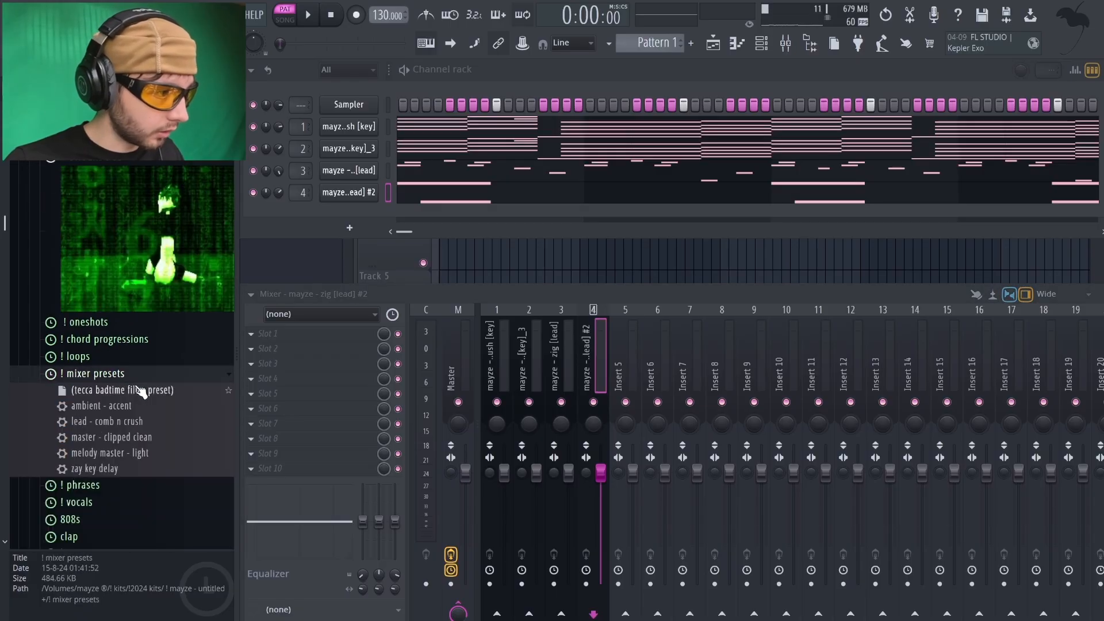
scroll(115, 397, down, 2)
drag(104, 406, 278, 391)
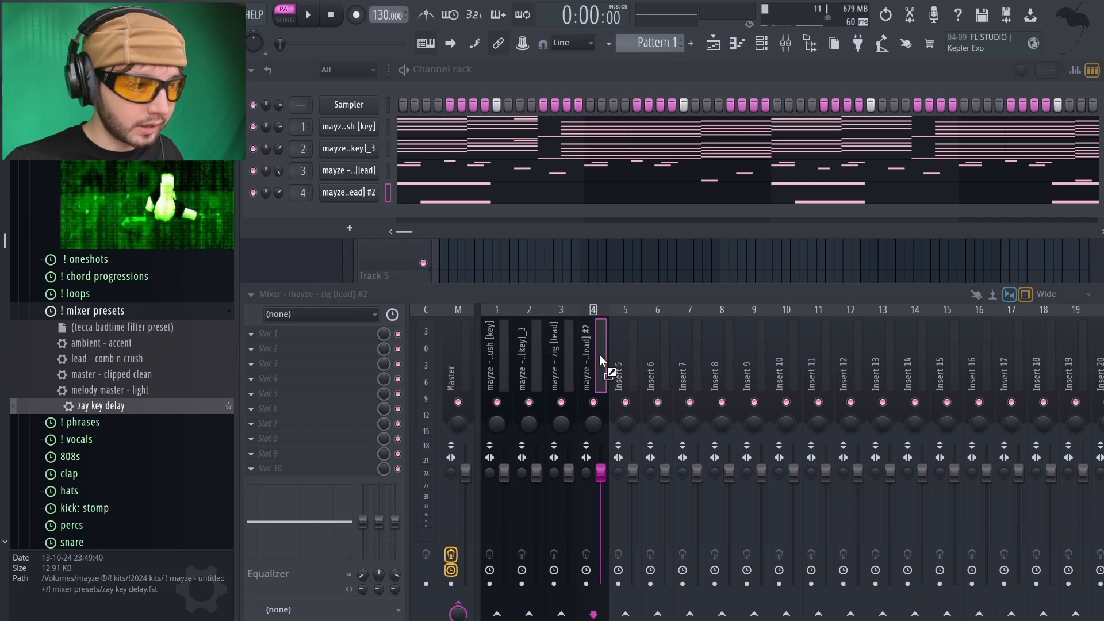
drag(600, 361, 598, 355)
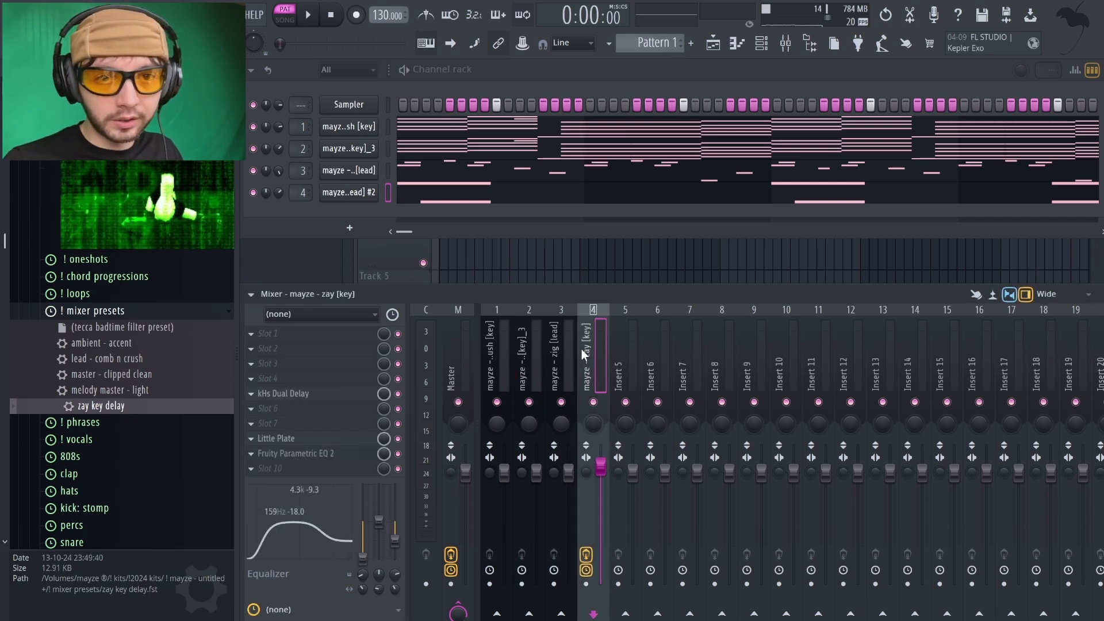
Play the melody and lower the ep 5 key track's mixer volume, muting and unmuting it to compare.
key(space)
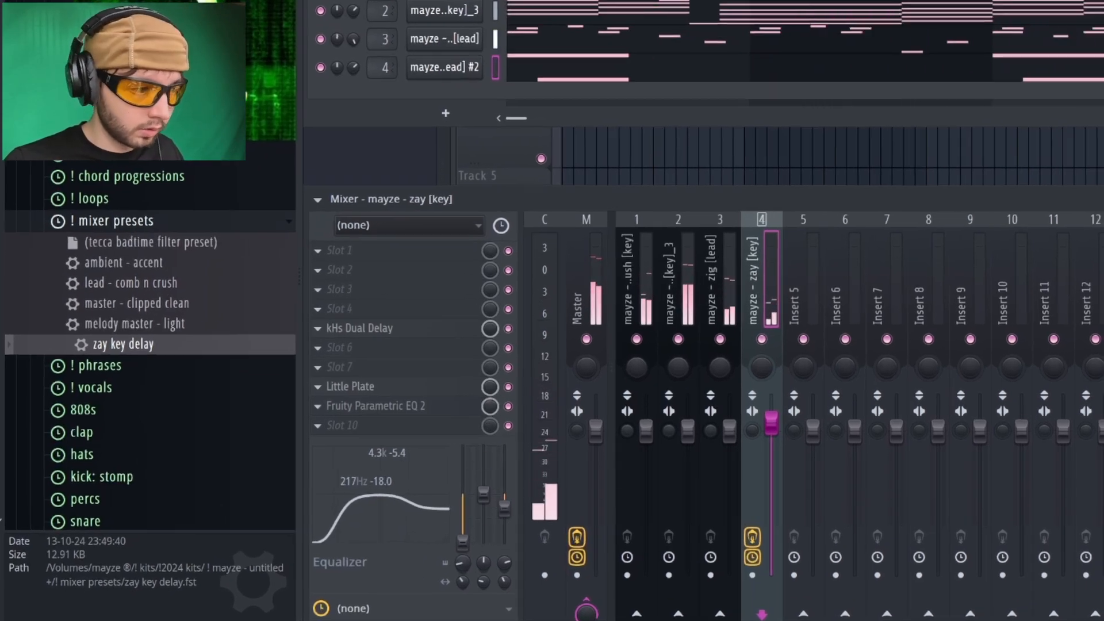
click(646, 288)
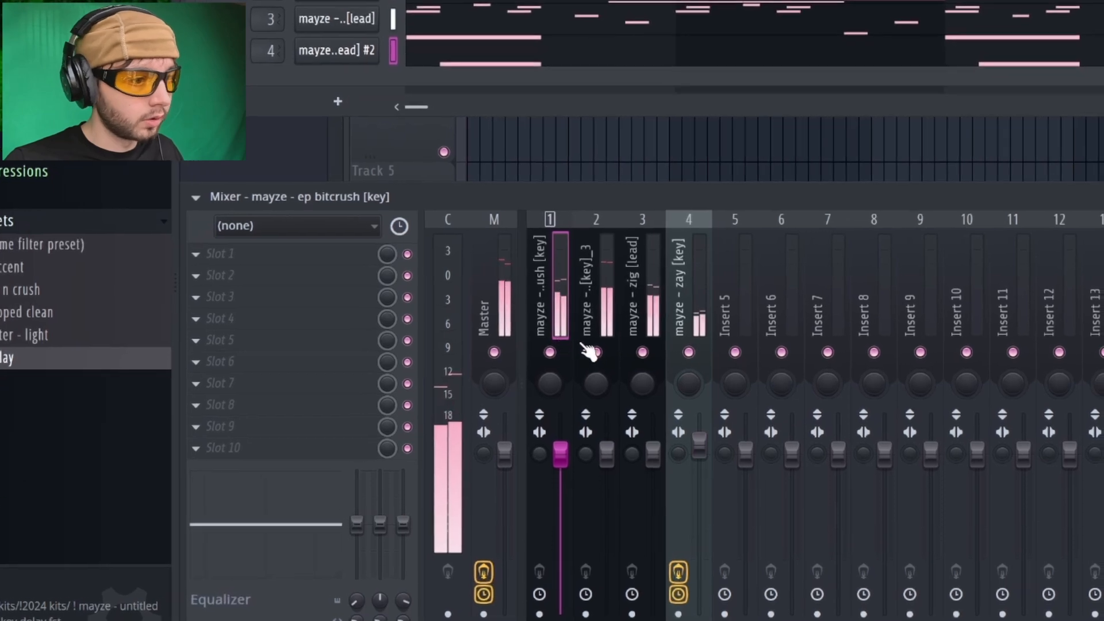
click(606, 347)
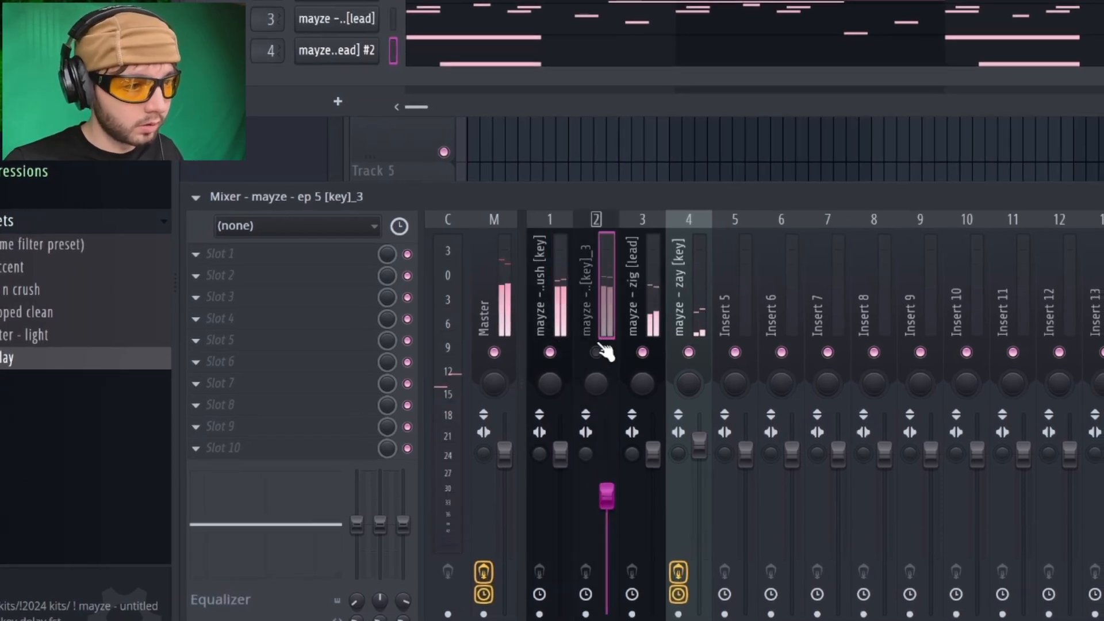
click(597, 350)
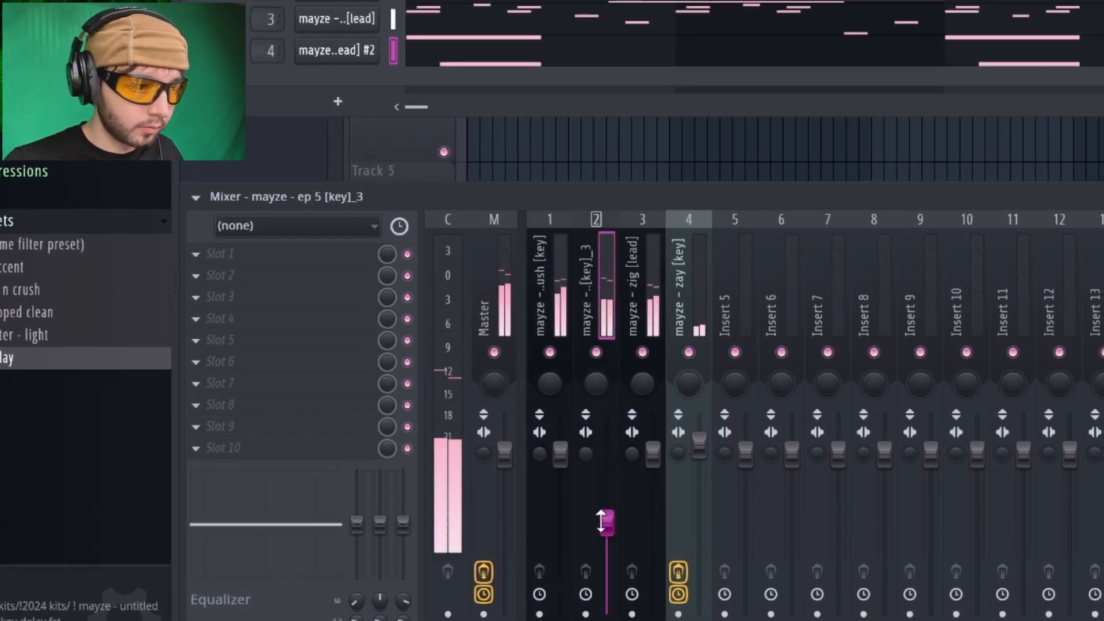
Select mixer tracks 1 to 4 together and route them to insert 9.
ctrl+click(571, 299)
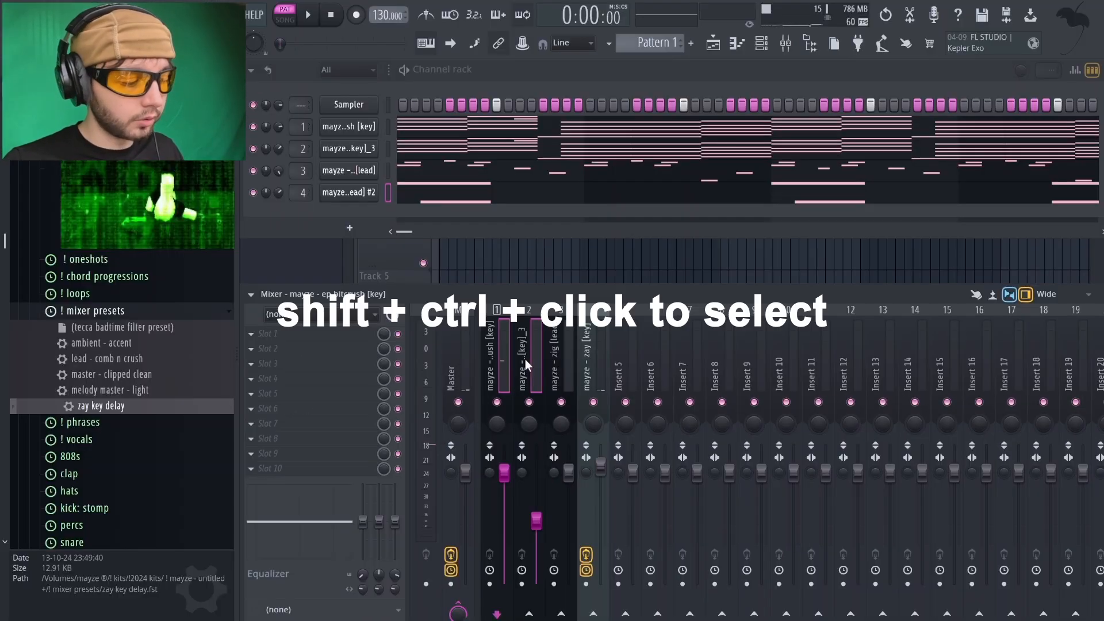
ctrl+shift+click(580, 345)
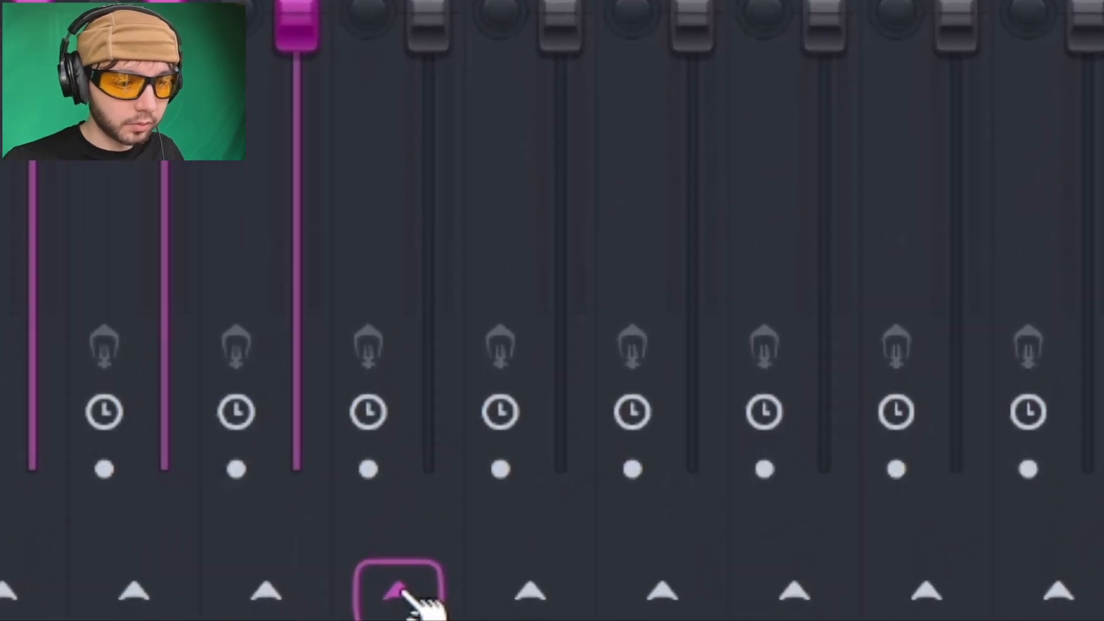
right_click(402, 595)
click(543, 536)
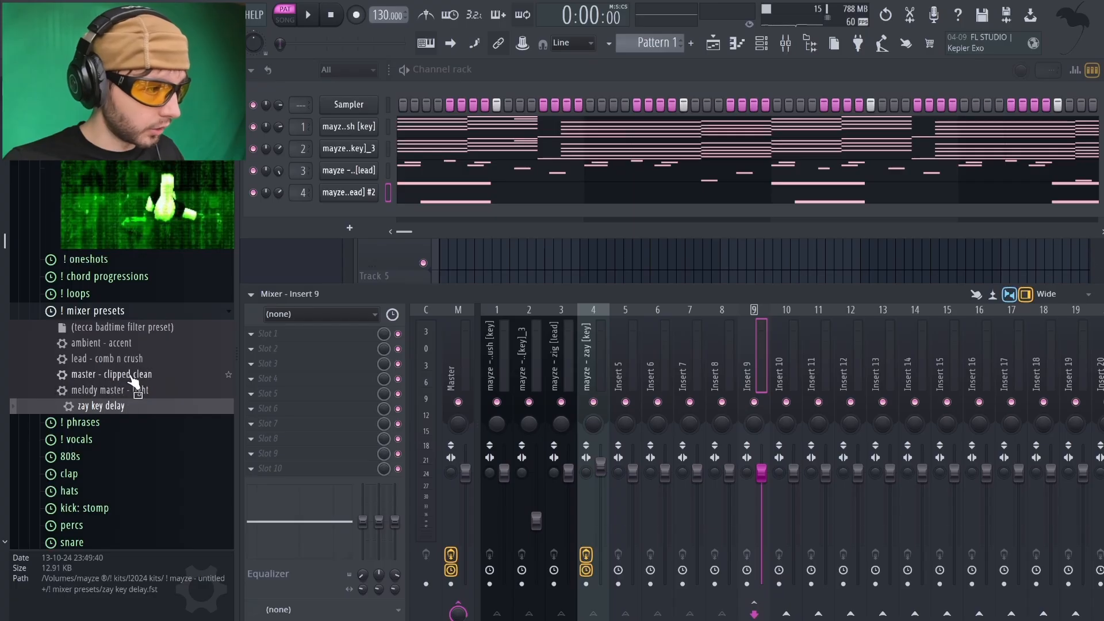
Load the "melody master - light" mixer preset onto insert 9 and rename that track "mel master".
drag(134, 382, 769, 369)
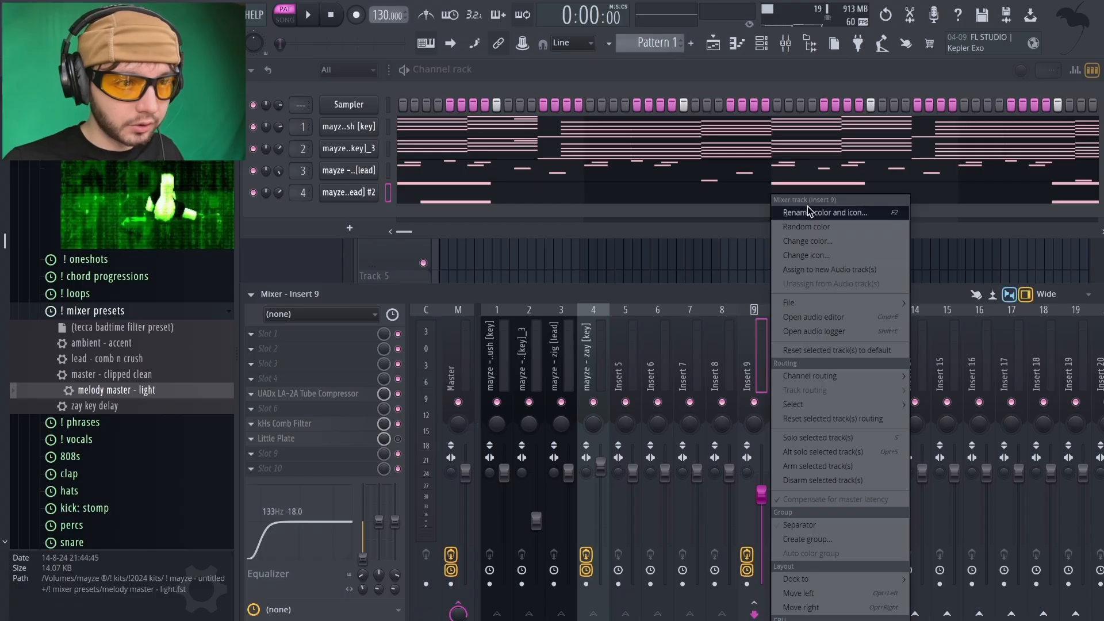
click(809, 211)
text(mel )
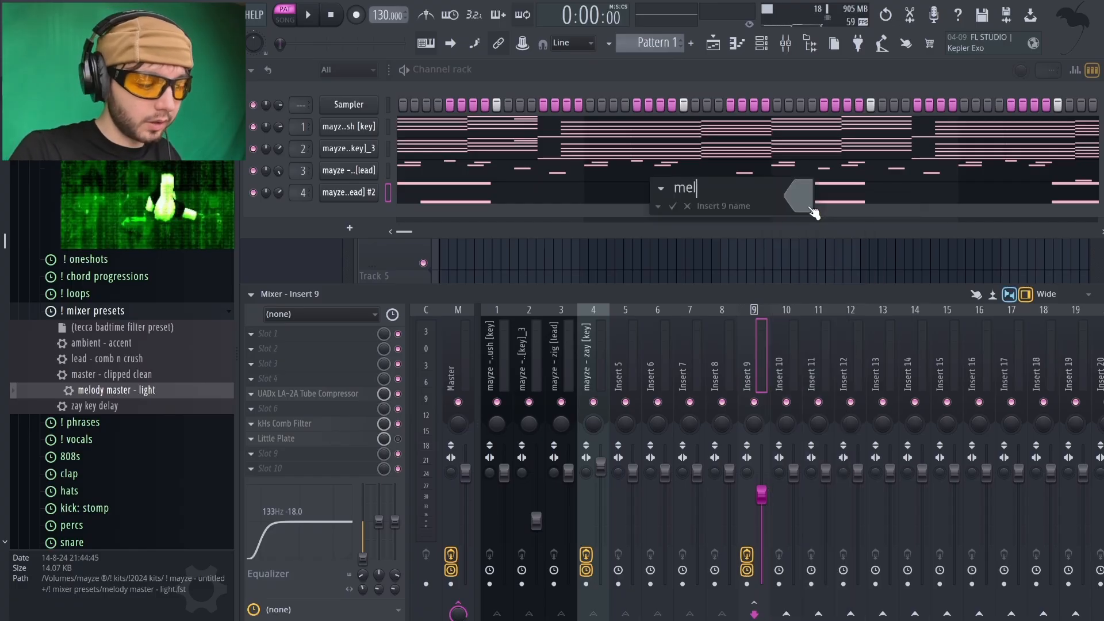
text(mast)
text(er)
key(Return)
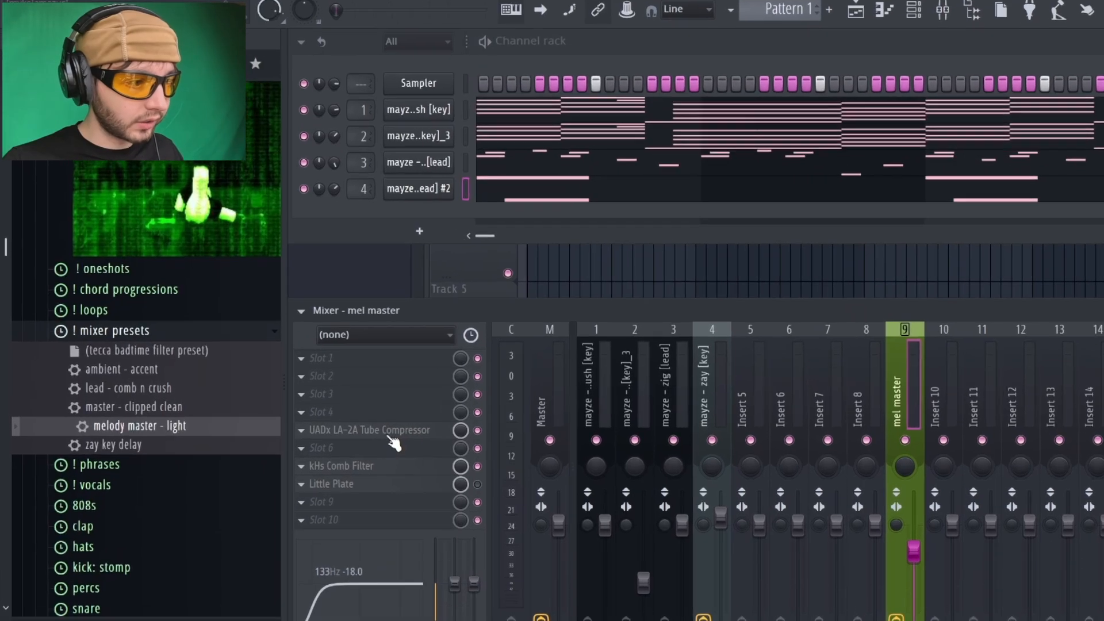
Inspect the UADx LA-2A Tube Compressor and kHs Comb Filter settings on the mel master track.
click(387, 433)
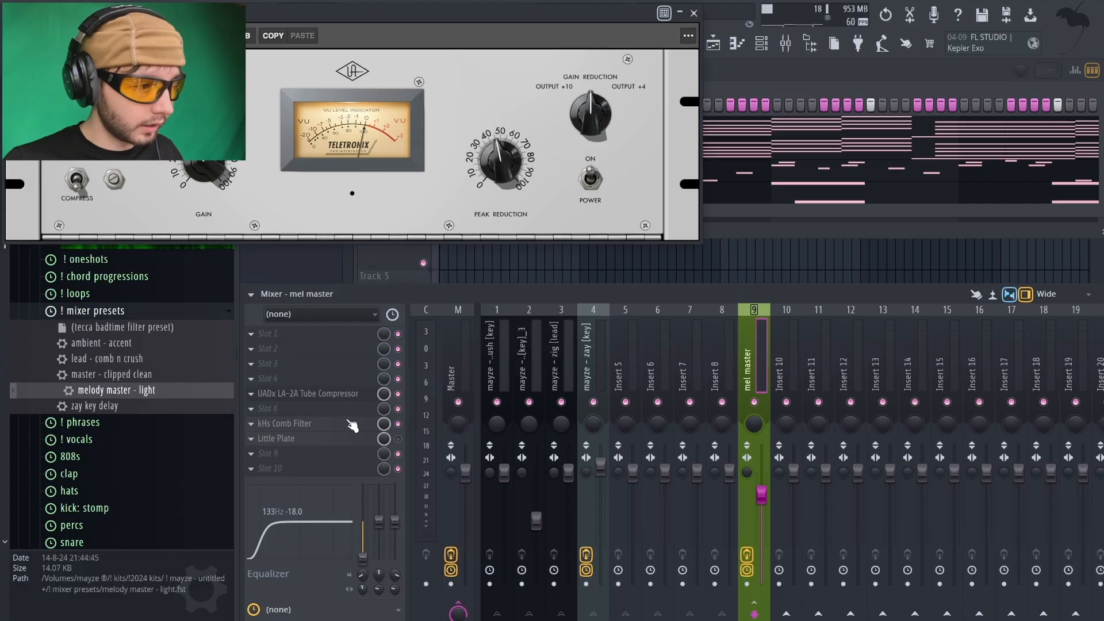
click(397, 508)
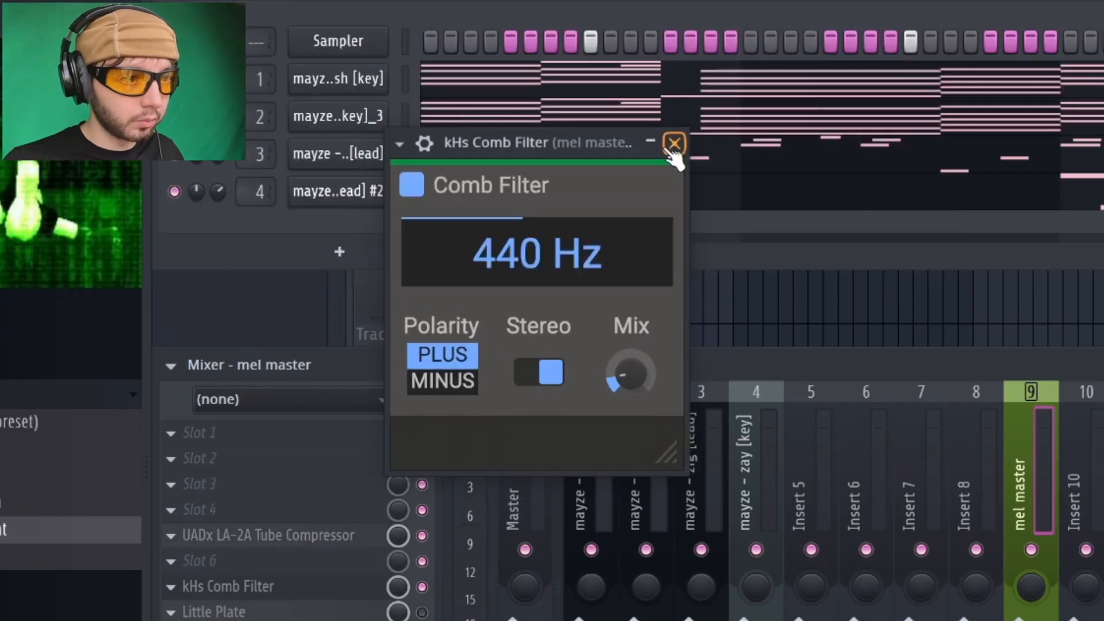
click(674, 144)
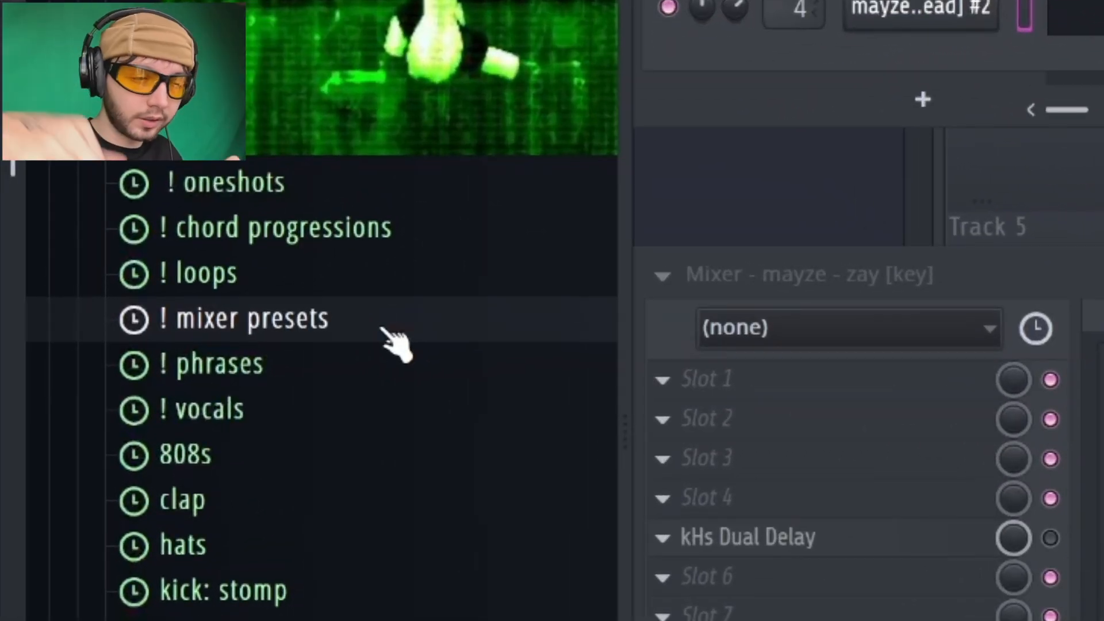
Load "mayze - best [clap]_3" from the clap folder onto the Sampler channel and play the pattern.
click(183, 499)
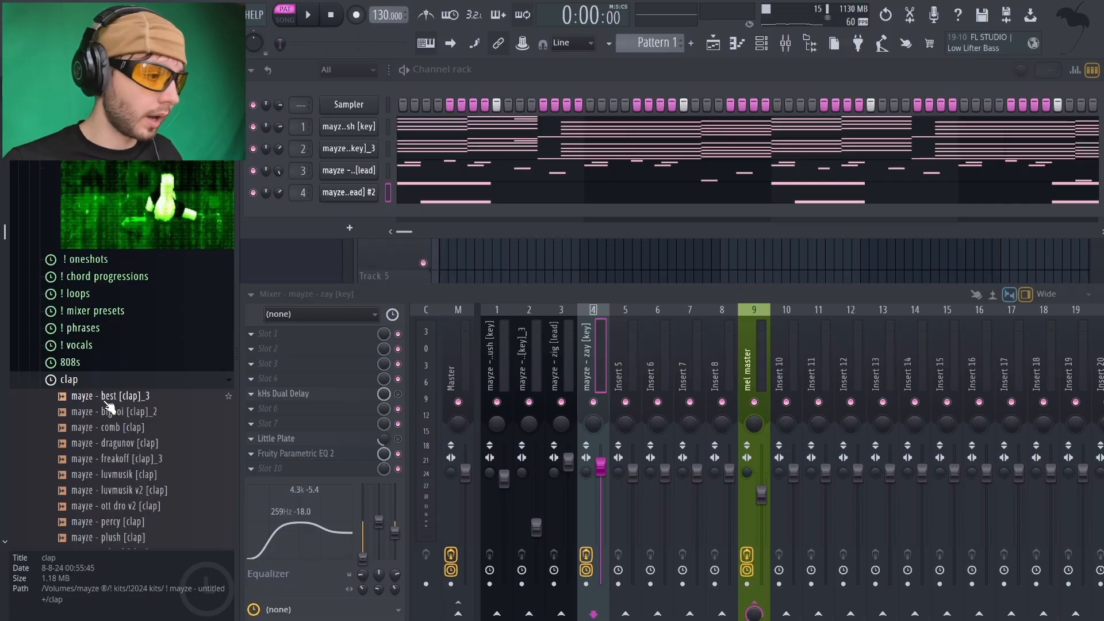
drag(107, 397, 387, 109)
key(space)
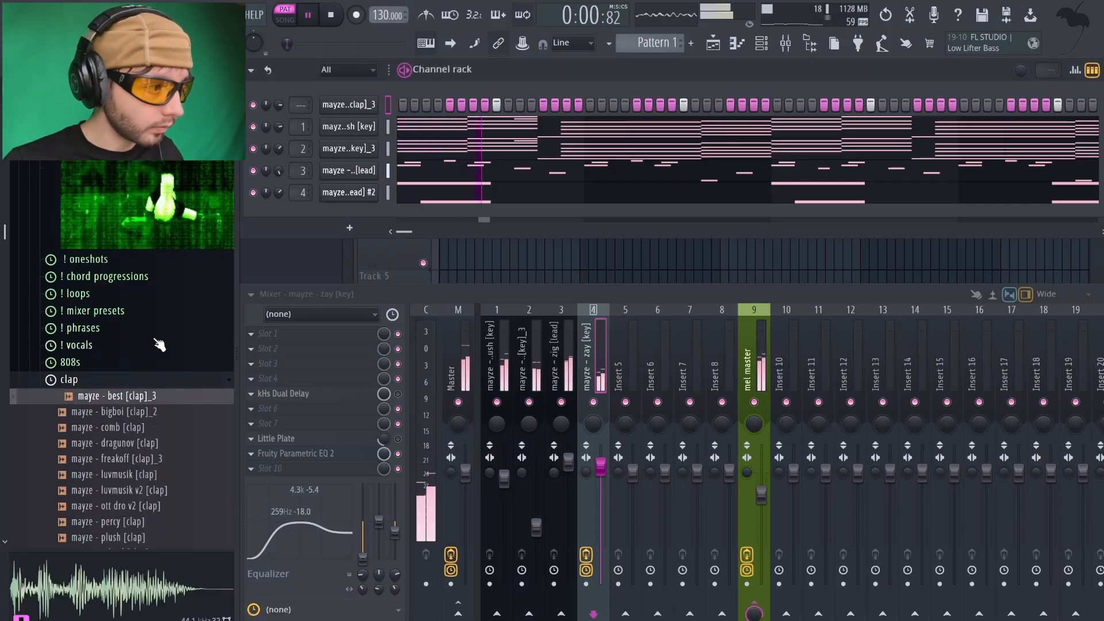
Audition samples in the hats folder and add "mayze - set [hihat]" and "crash - #pluggnb ++" as channels, with the crash on the first step.
scroll(159, 345, down, 3)
click(99, 320)
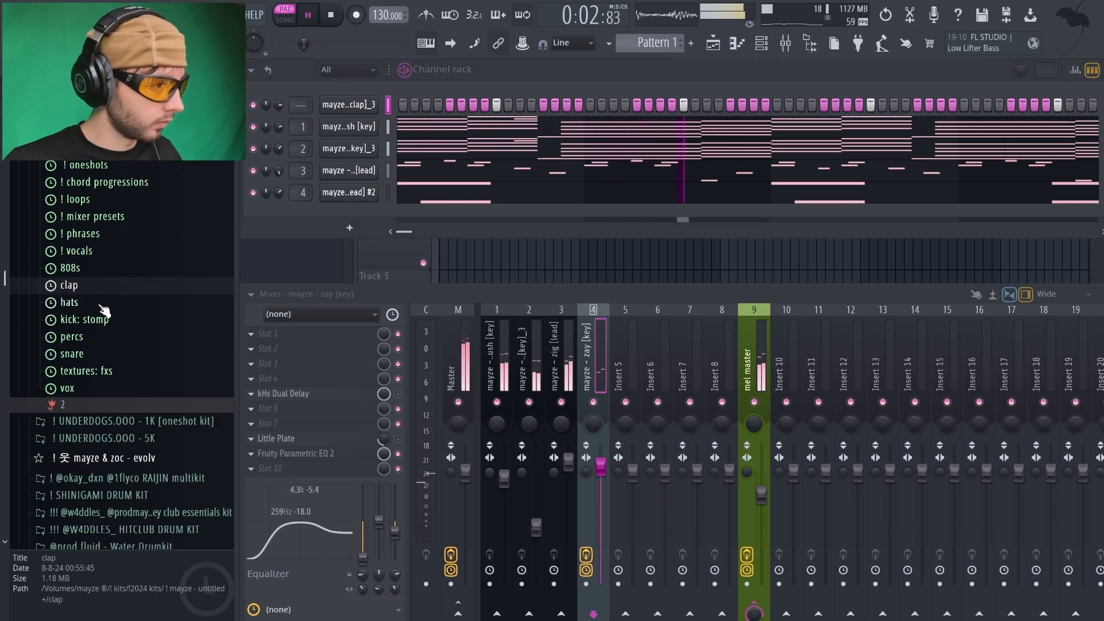
click(101, 304)
click(133, 367)
click(155, 398)
click(165, 429)
click(163, 415)
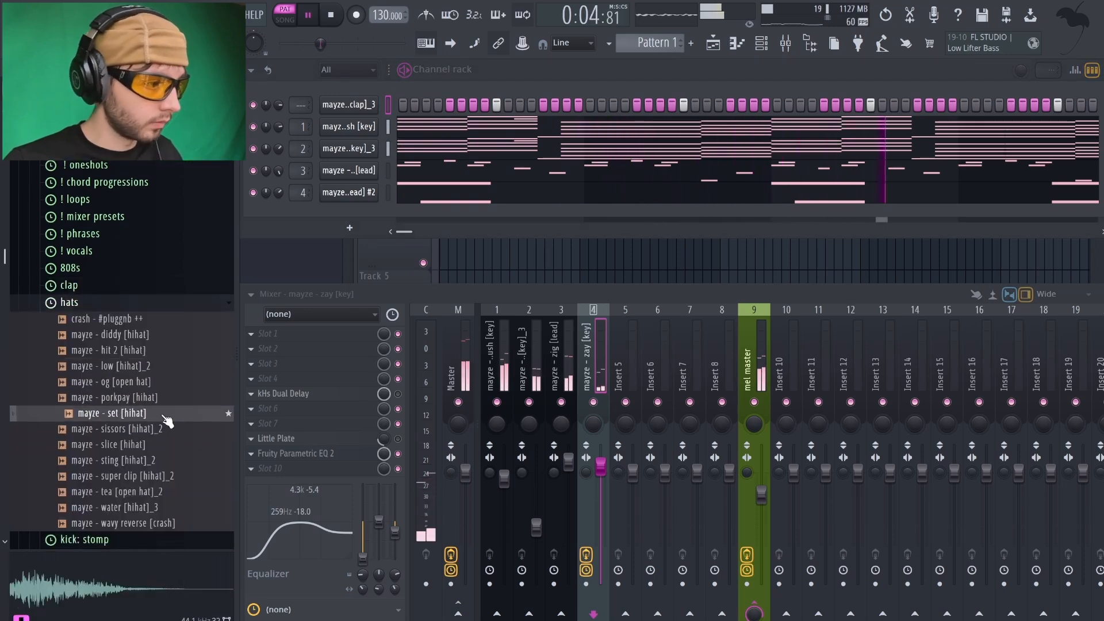
drag(365, 218, 344, 216)
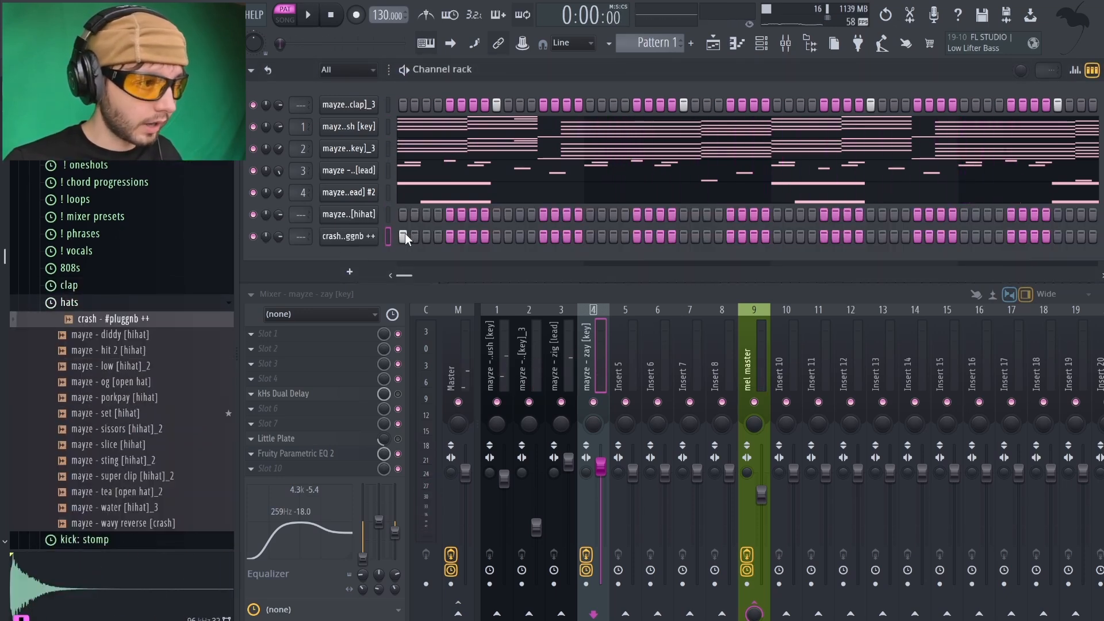
Program a syncopated hi-hat step pattern over the first two bars and lower the velocity of one hit.
click(473, 217)
key(space)
click(520, 216)
click(543, 217)
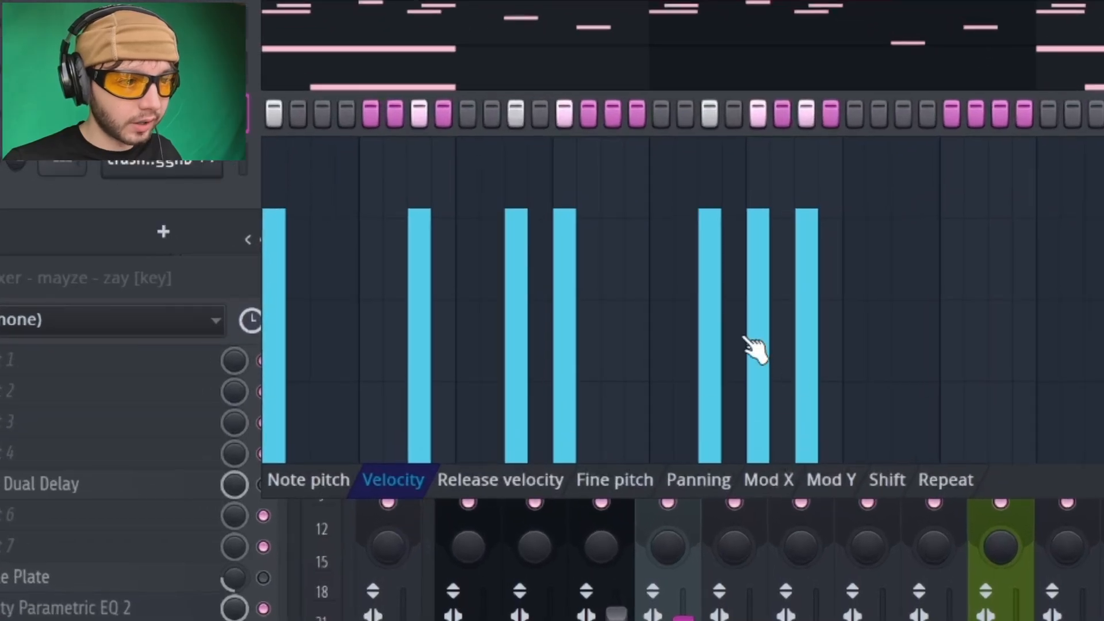
click(763, 343)
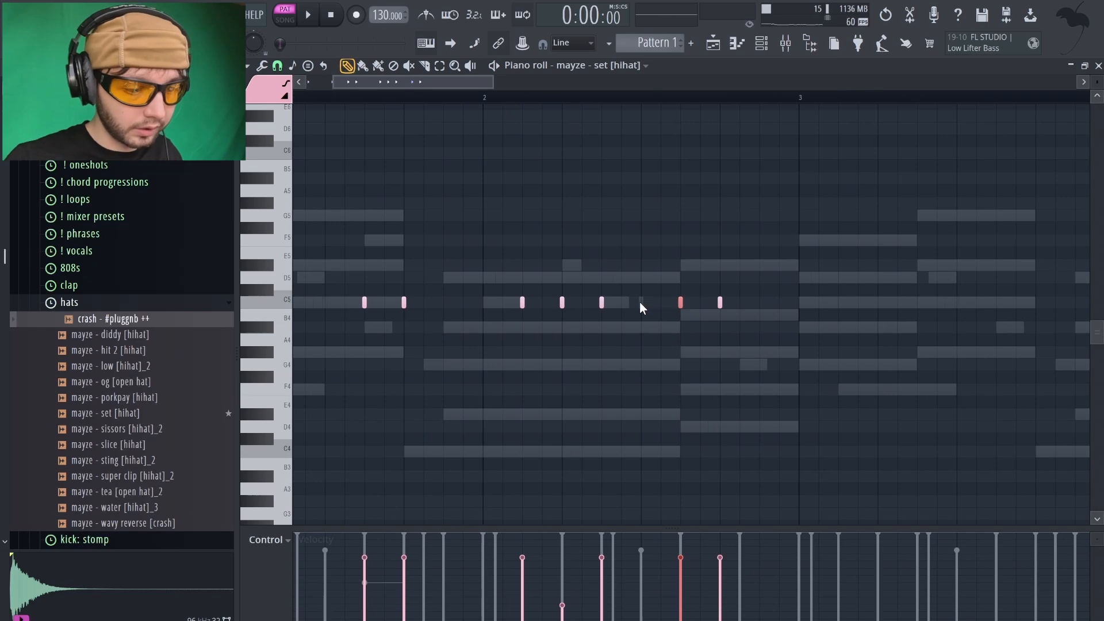
Complete the two-bar hi-hat pattern with a short roll in bar 2 and duplicate it to fill eight bars.
key(space)
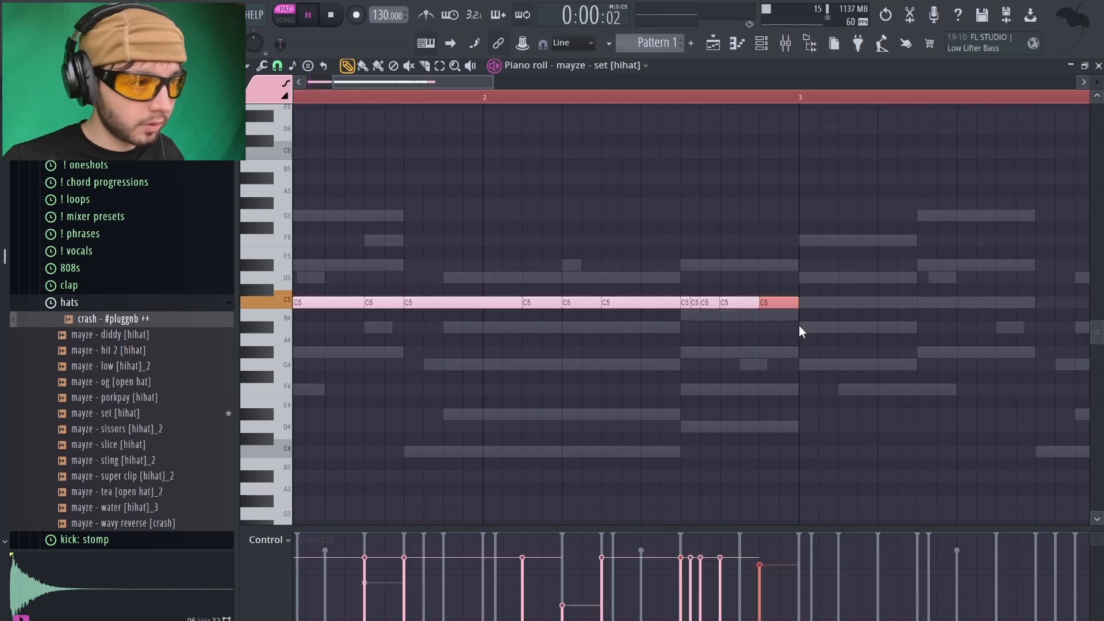
scroll(790, 330, down, 2)
drag(800, 236, 272, 334)
key(ctrl+b)
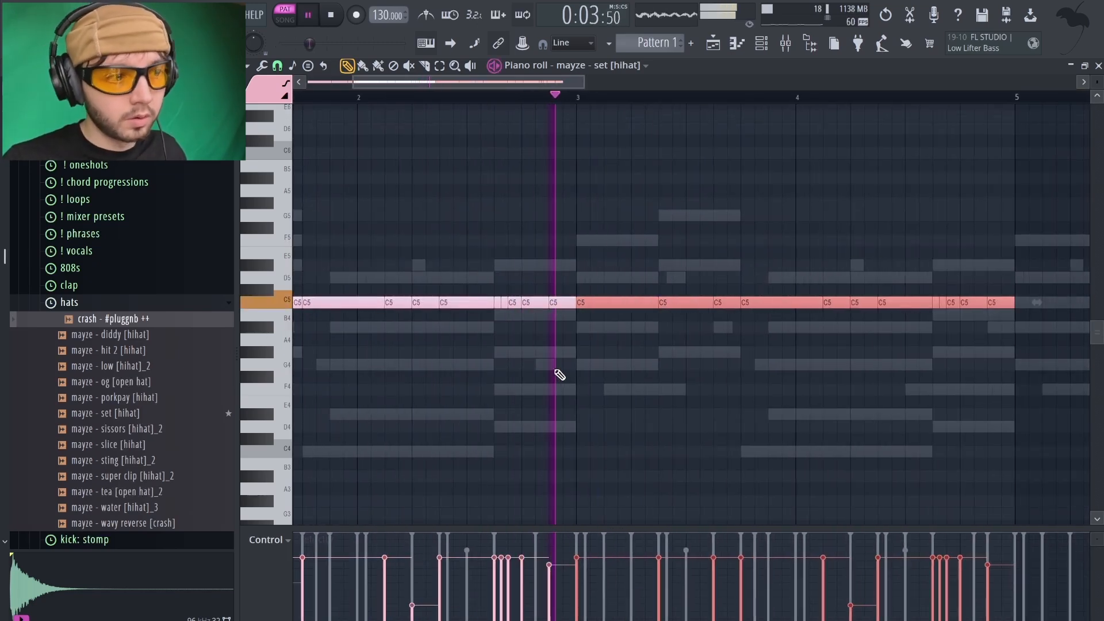
key(ctrl+d)
scroll(559, 374, down, 2)
scroll(559, 374, down, 1)
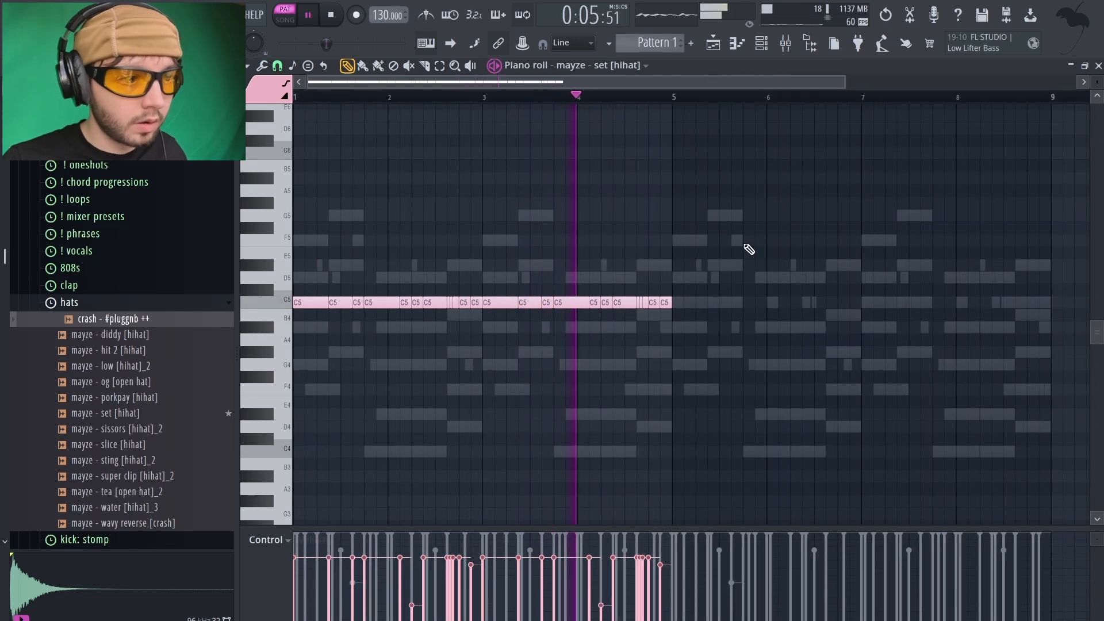
key(ctrl+b)
key(ctrl+d)
scroll(676, 333, up, 2)
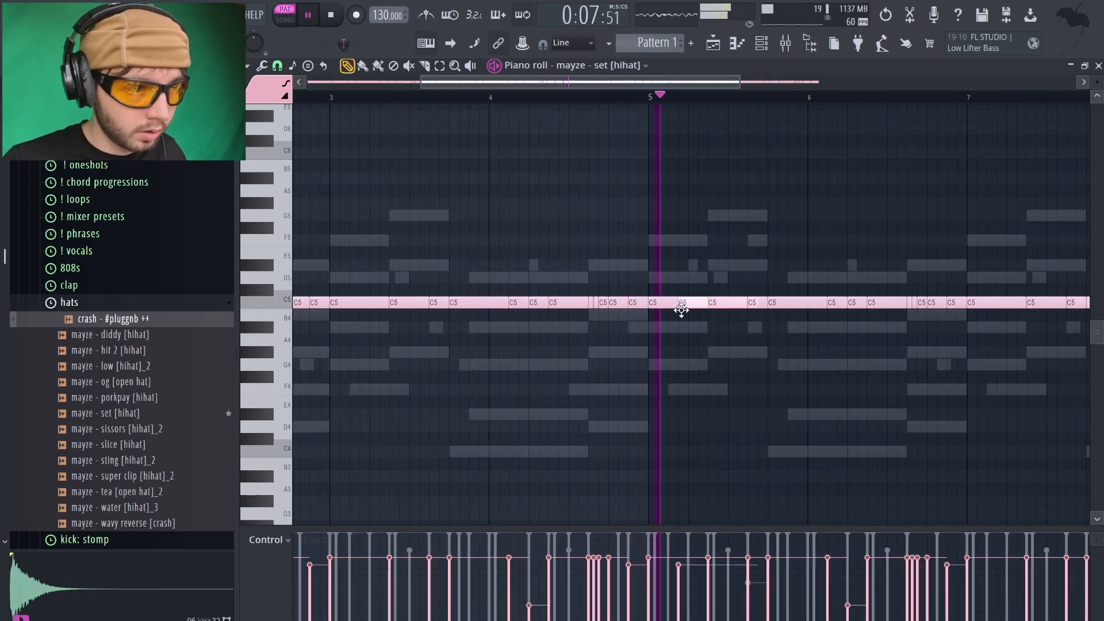
Edit individual hi-hat notes in bars 5 and 7 to vary the duplicated pattern.
right_click(697, 307)
scroll(739, 396, down, 3)
scroll(771, 331, up, 4)
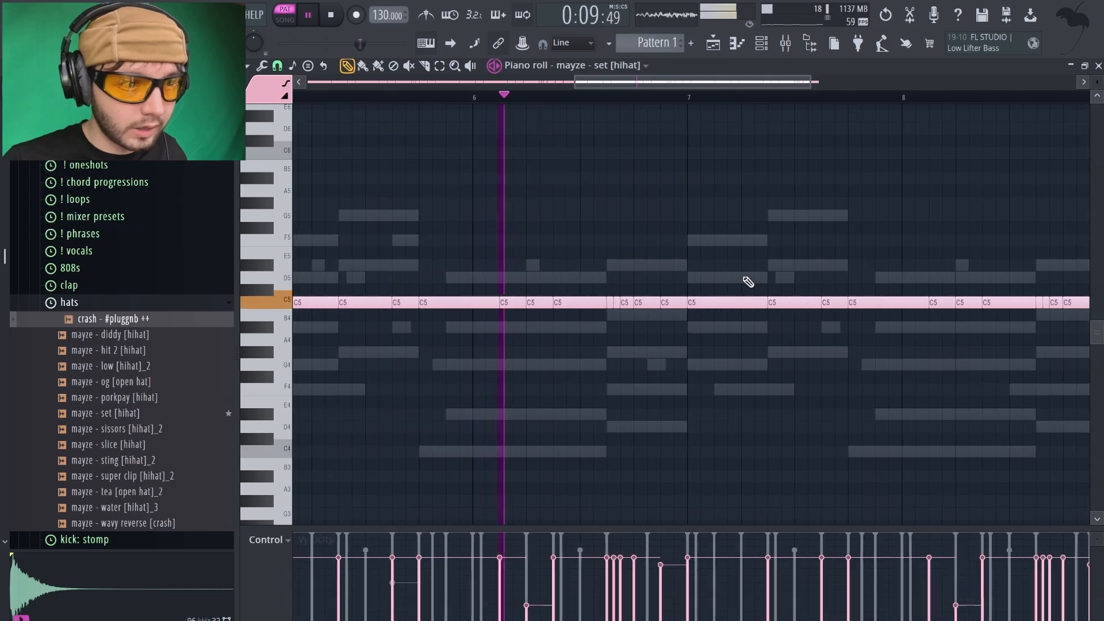
mouse_move(735, 299)
mouse_down()
mouse_move(722, 311)
mouse_move(732, 300)
mouse_up()
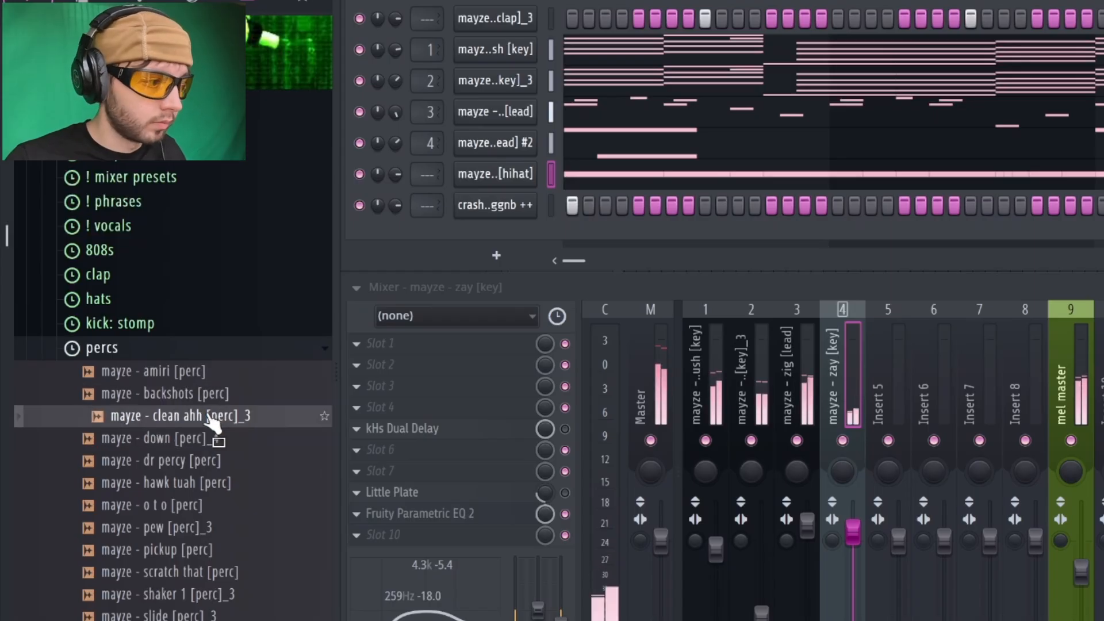
Add "mayze - clean ahh [perc]_3" as a channel with three hits each in bars 2 and 6, shifting bar 6's last hit.
drag(560, 218, 551, 231)
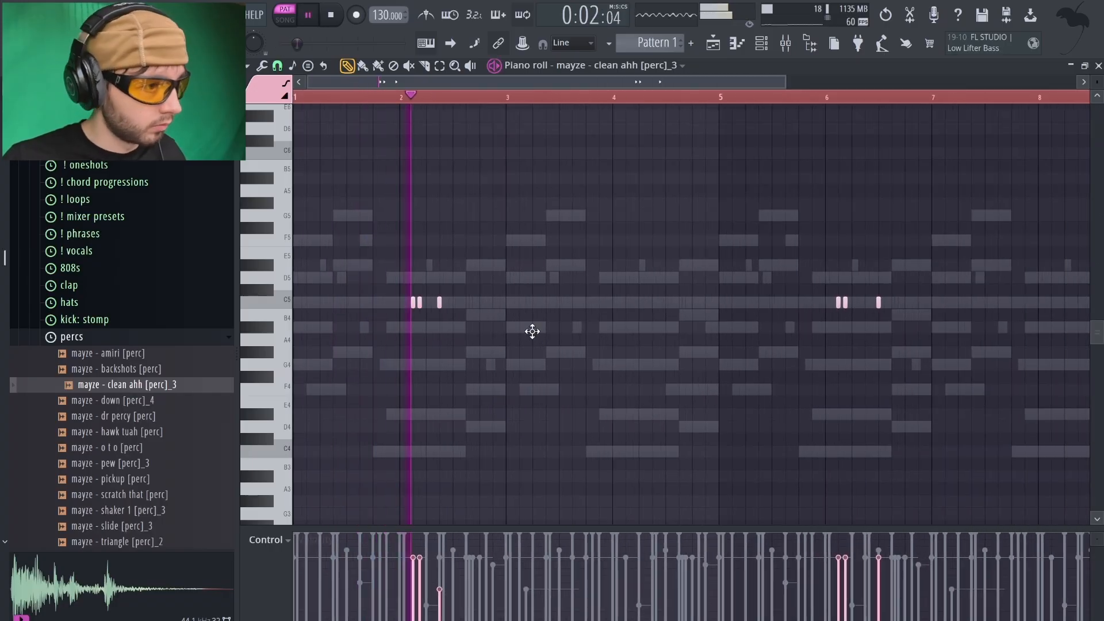
scroll(729, 310, down, 1)
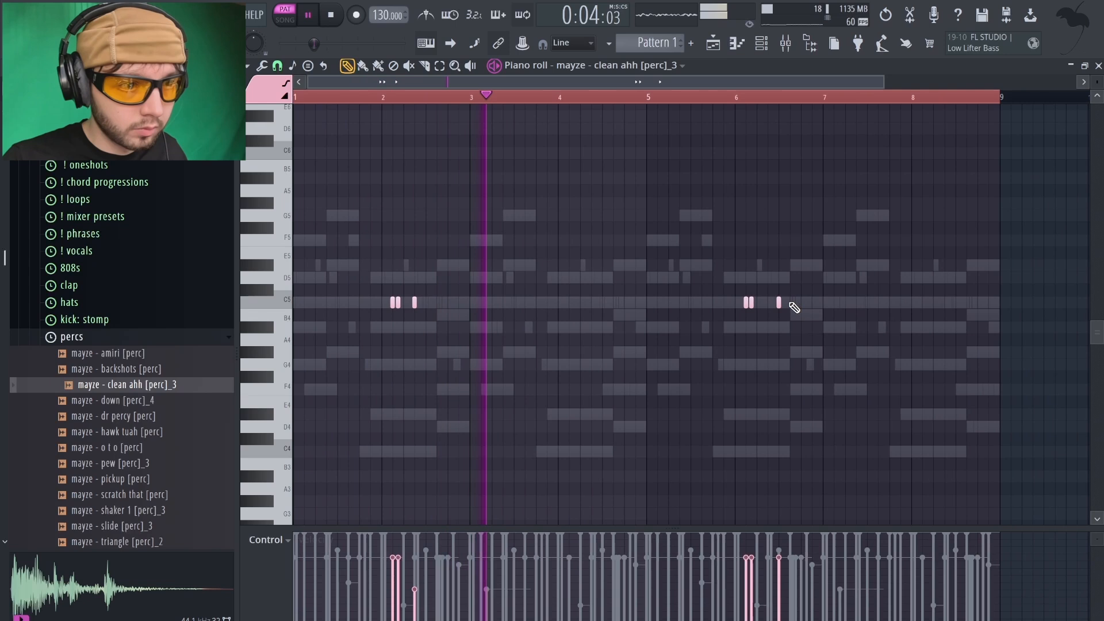
drag(774, 307, 763, 306)
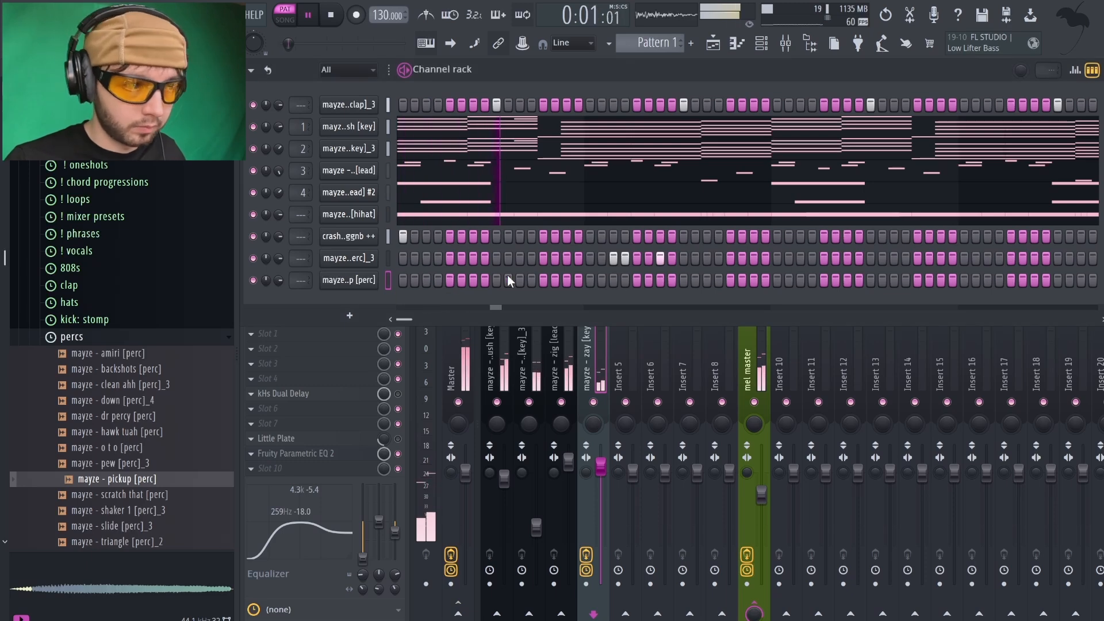
Place a "mayze - pickup [perc]" hit late in bar 2 and repeat it in bars 4, 6 and 8.
click(733, 277)
click(737, 44)
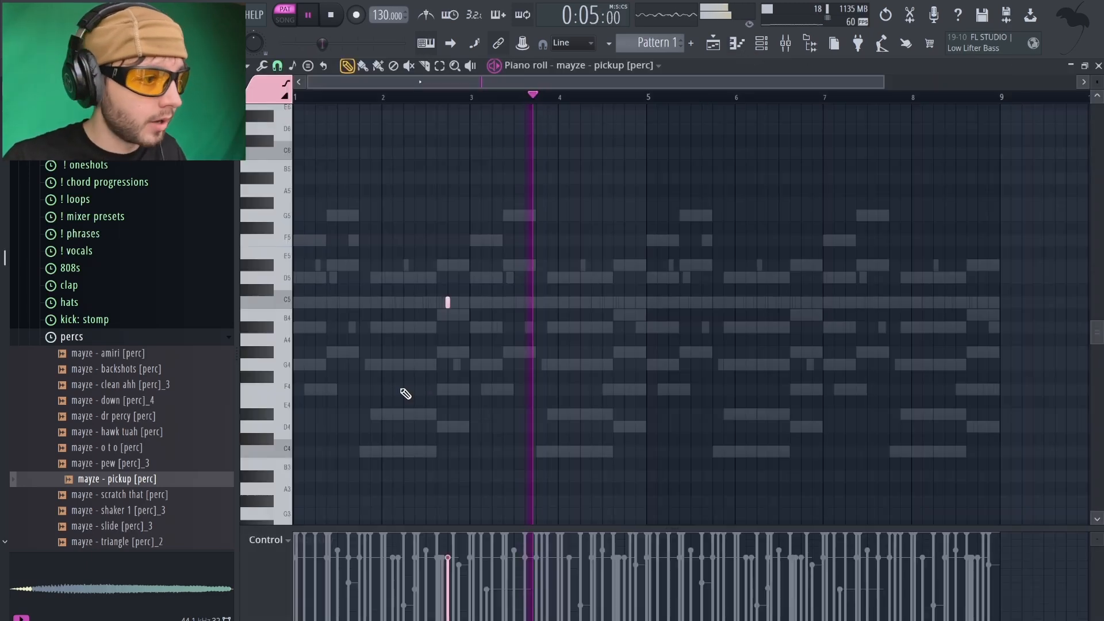
key(ctrl+a)
drag(446, 306, 976, 316)
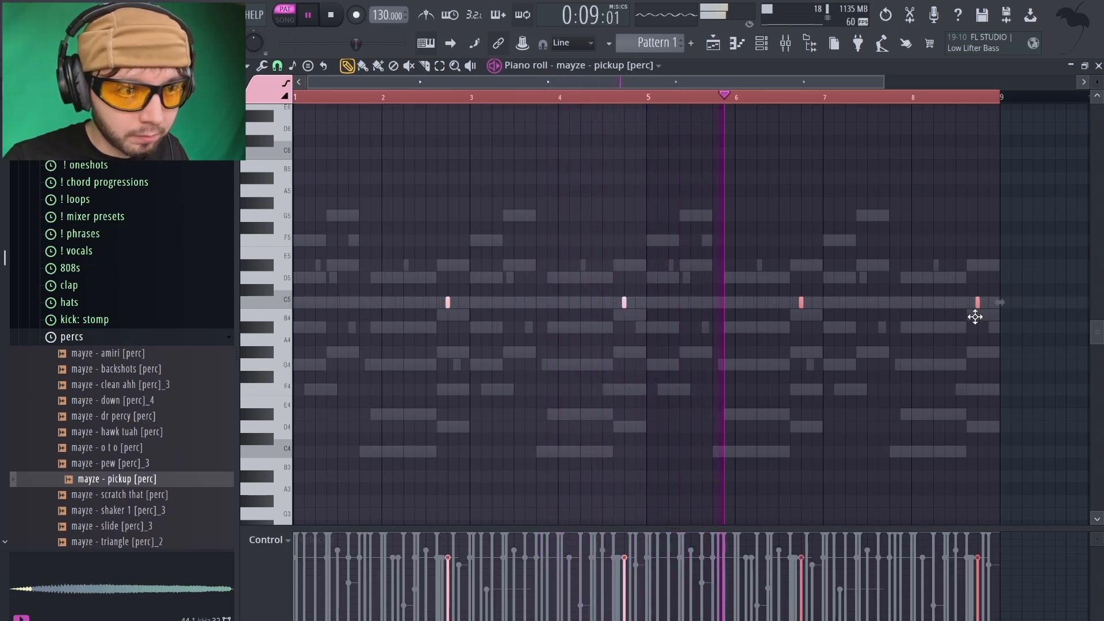
ctrl+click(916, 377)
Delete the pickup perc hits in bars 2 and 6, close the piano roll and stop playback.
right_click(448, 302)
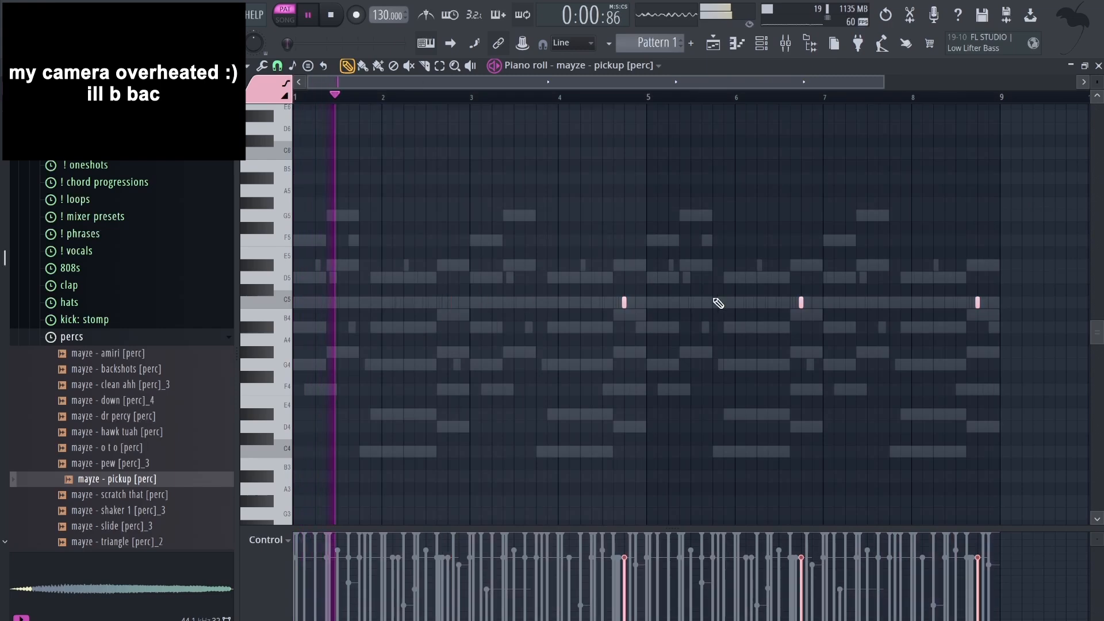
right_click(801, 303)
key(ctrl+a)
click(1098, 66)
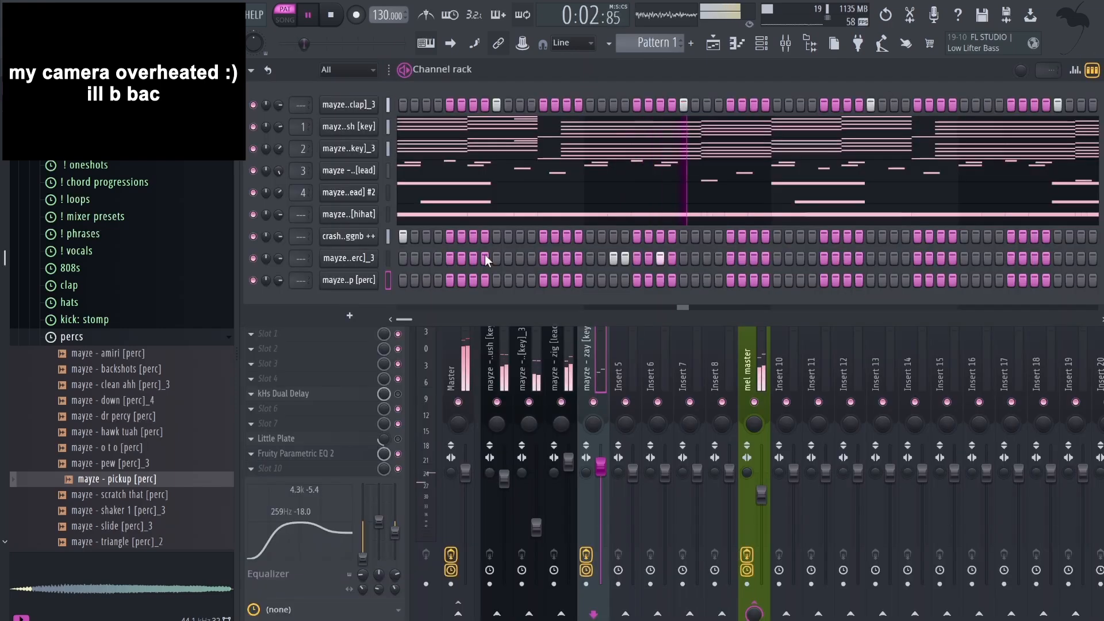
key(space)
Audition the samples in the 808s folder one after another to find a suitable 808.
click(122, 269)
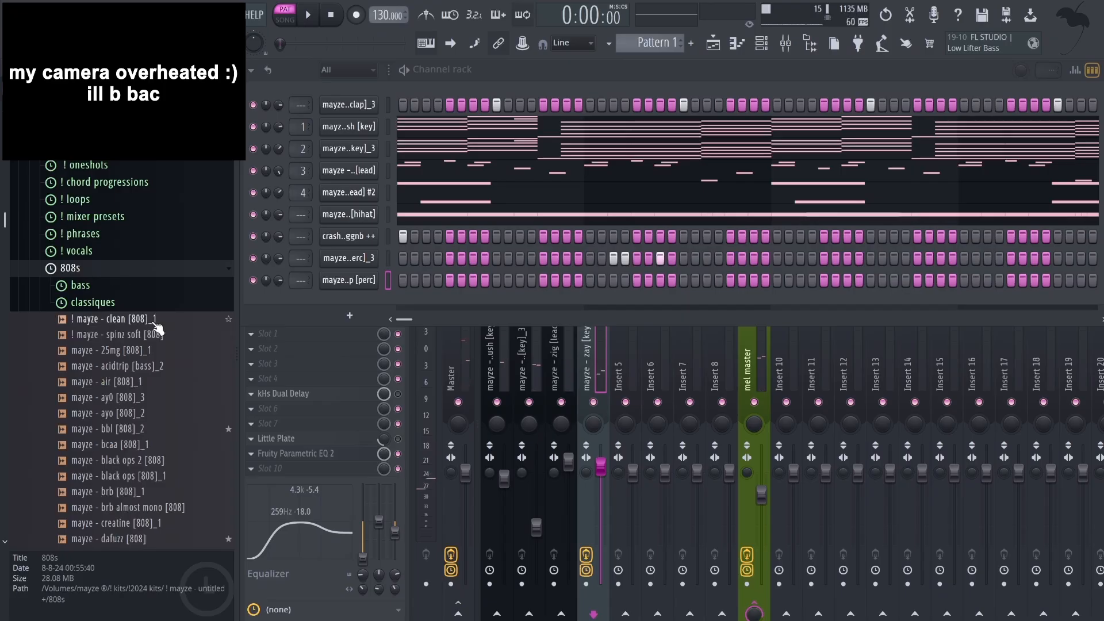
scroll(129, 412, down, 2)
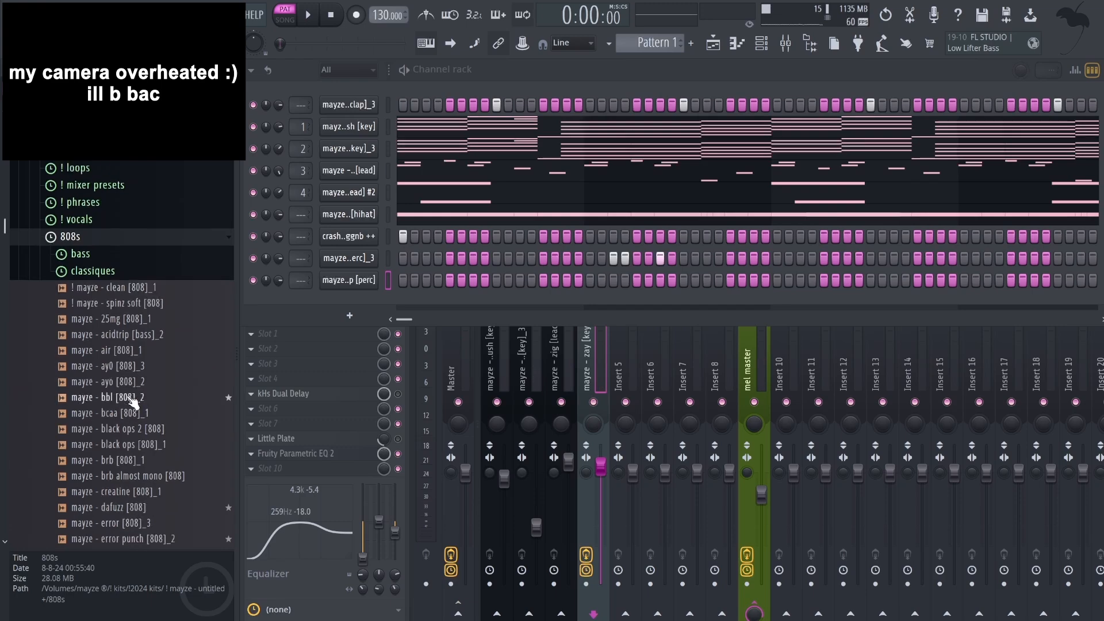
key(Down)
key(Down)
key(Down)
key(Down)
key(Down)
key(Down)
key(Down)
key(Down)
key(Down)
key(Down)
key(Down)
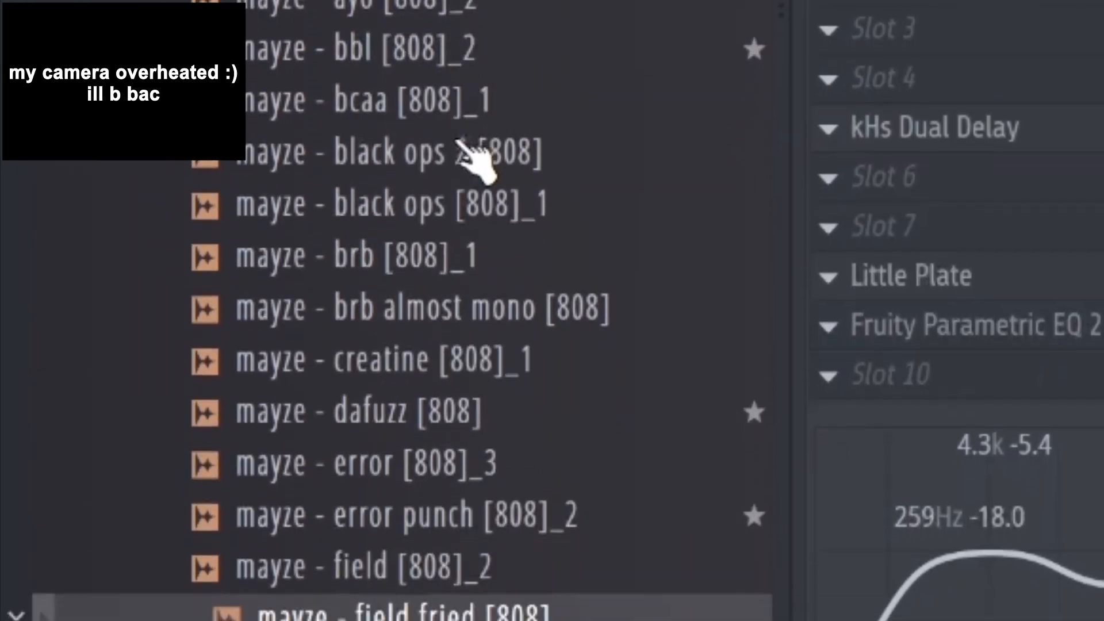
key(Down)
key(Down)
key(Down)
key(Down)
key(Down)
key(Down)
key(Down)
key(Down)
key(Down)
key(Down)
key(Down)
key(Down)
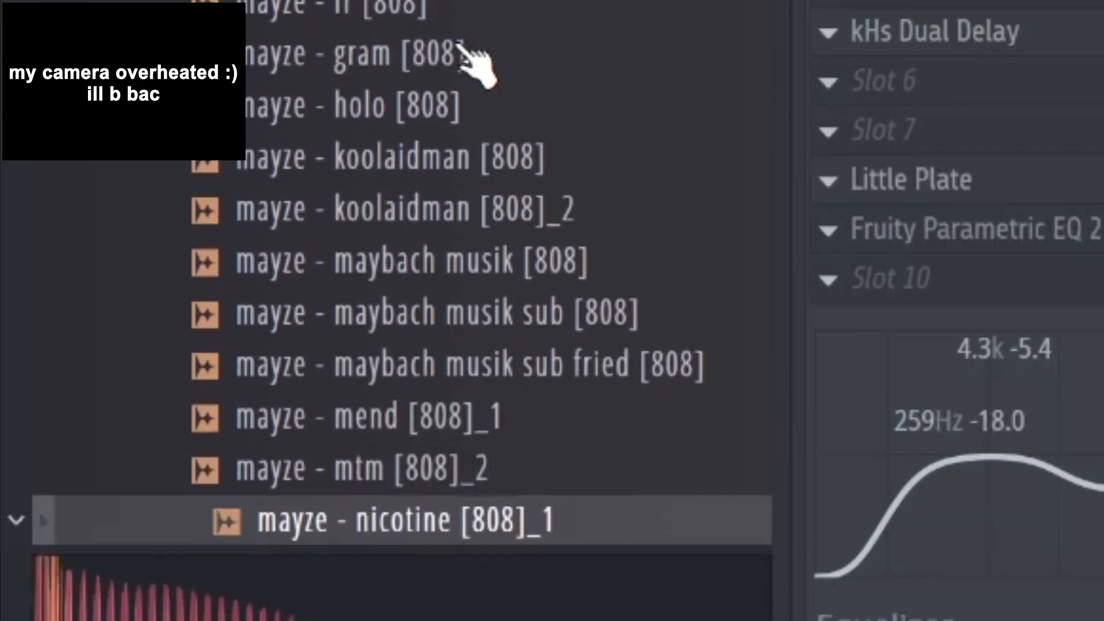
key(Down)
key(Down)
key(Down)
key(Down)
key(Down)
key(Down)
scroll(148, 394, up, 3)
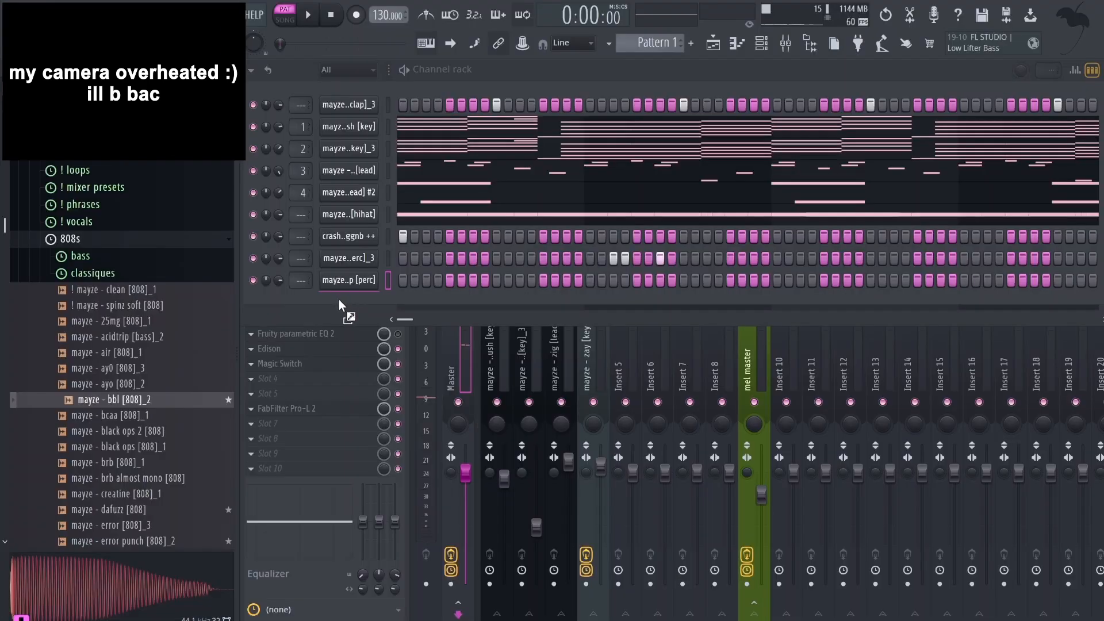
Add "mayze - bbl [808]_2" as a new channel and turn its volume envelope's release down to the minimum.
drag(339, 300, 344, 304)
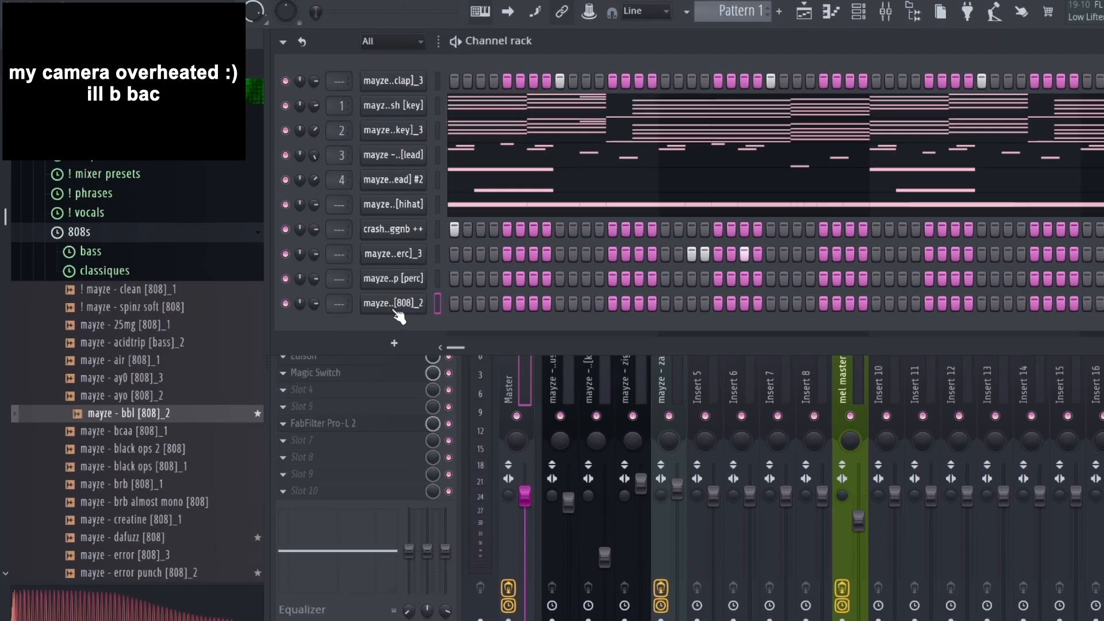
click(353, 305)
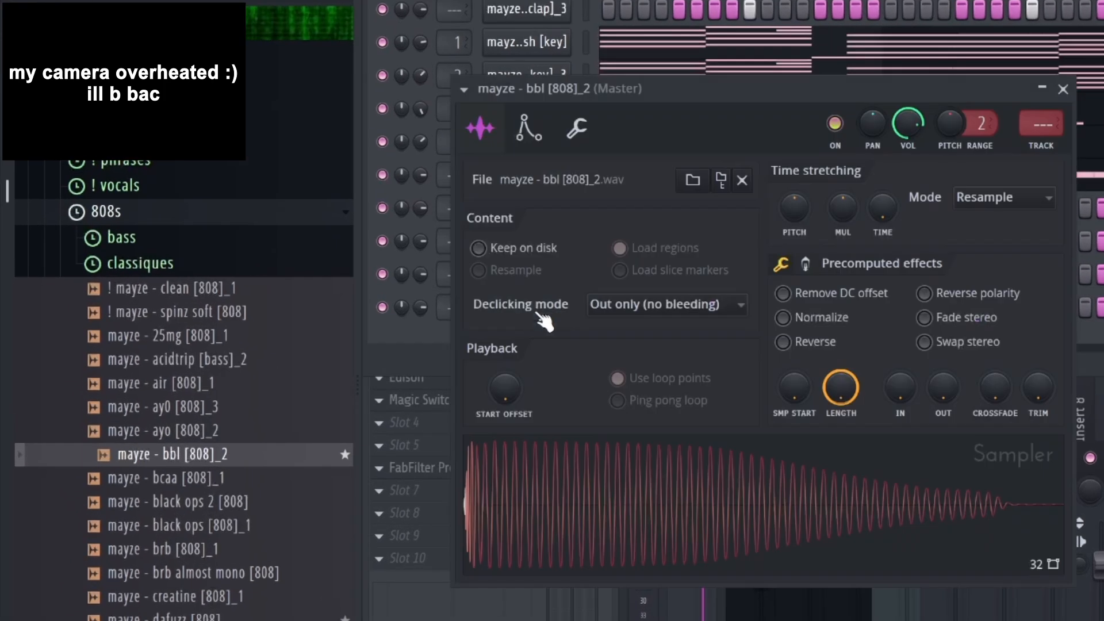
click(528, 127)
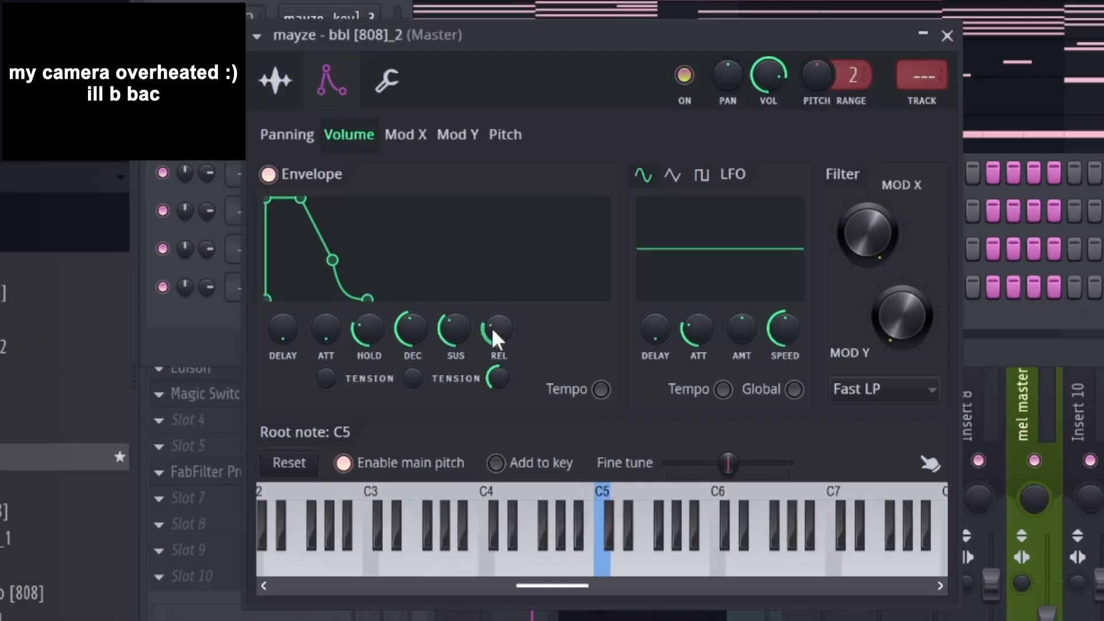
scroll(509, 339, down, 5)
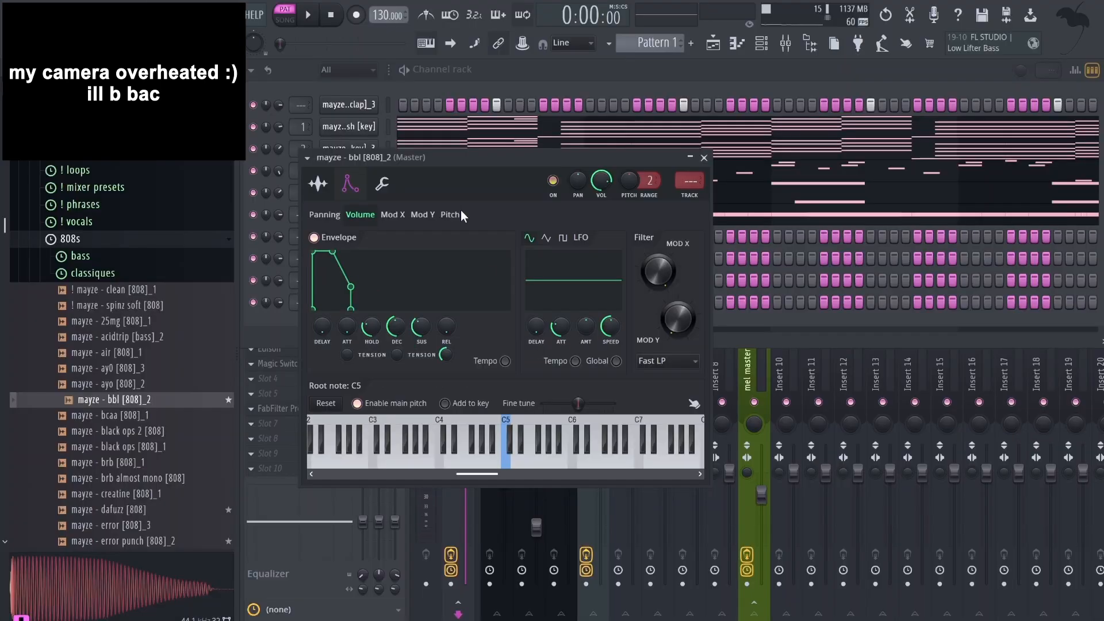
Reset the release setting in the volume envelope of the "mayze - bbl [808]_2" channel.
right_click(448, 327)
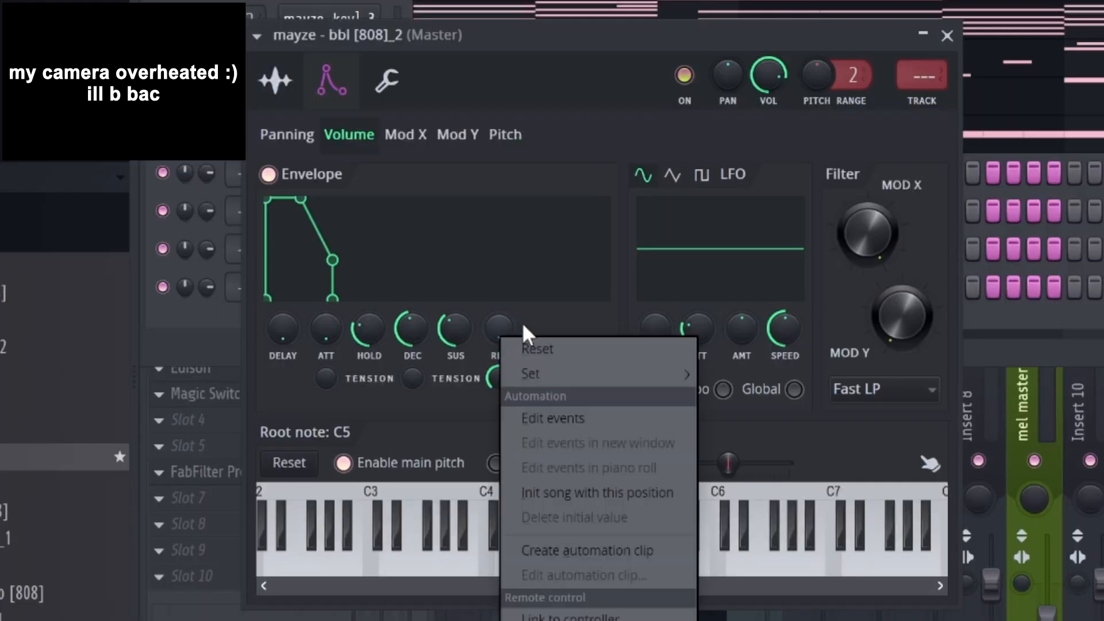
click(531, 348)
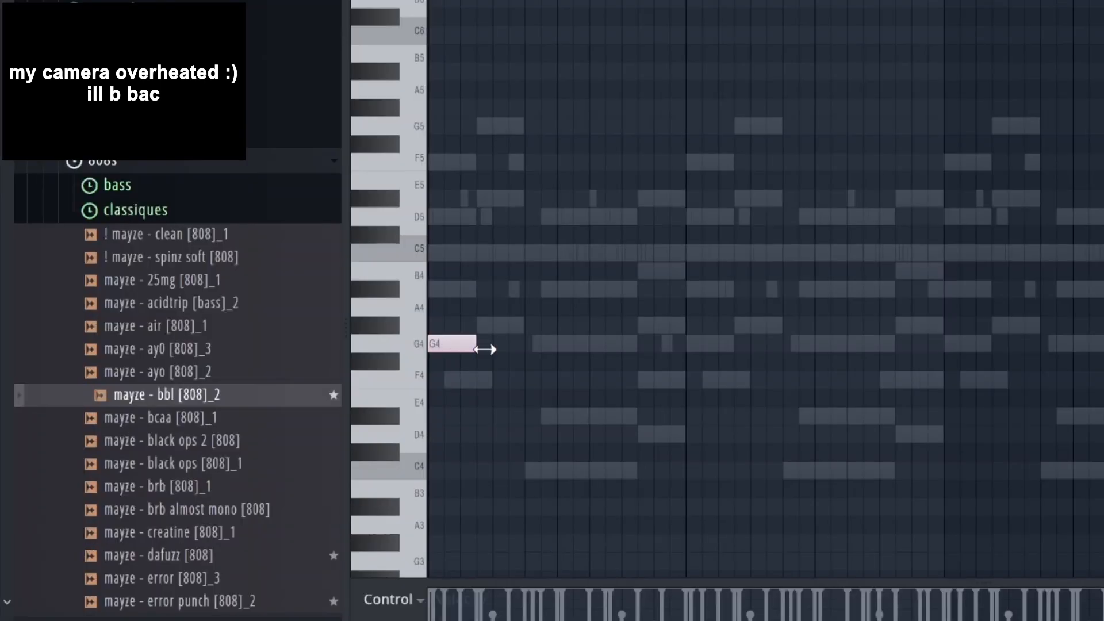
Write an 808 line over bars 1 and 2 with the notes G4, G#4, C4, C4 and D4, laid end to end.
drag(485, 349, 514, 349)
click(529, 325)
drag(683, 395, 731, 395)
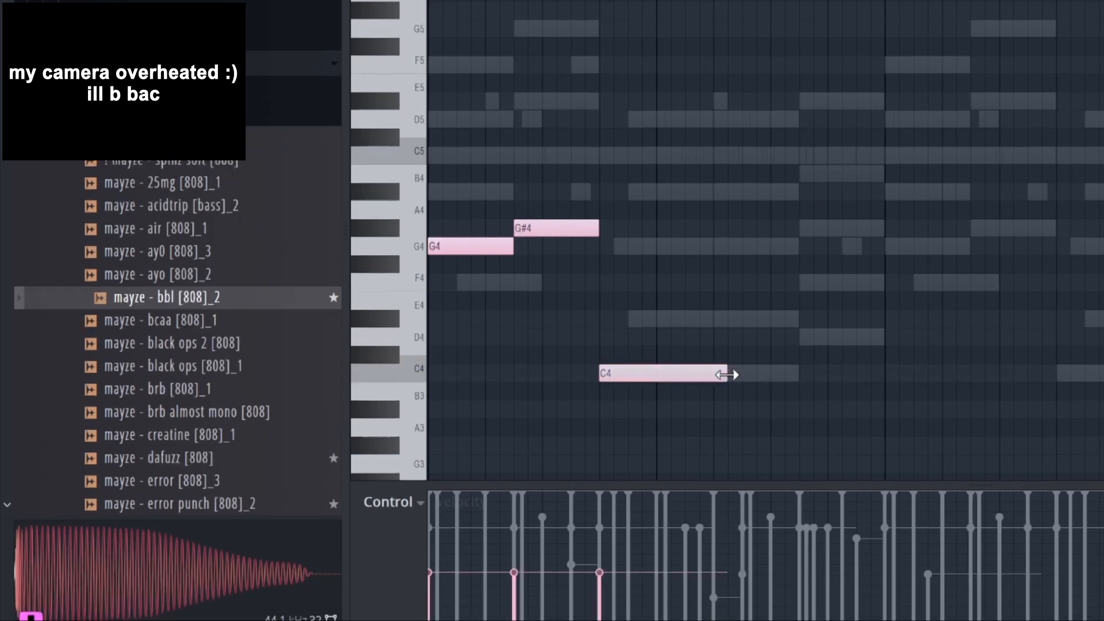
drag(731, 395, 715, 395)
click(858, 394)
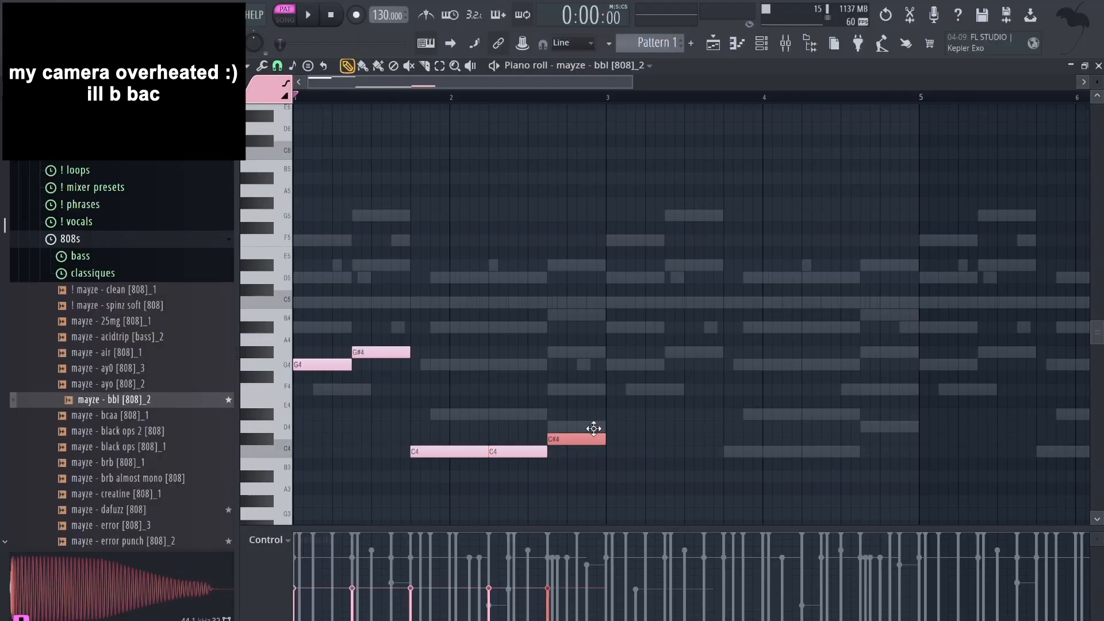
drag(594, 429, 589, 423)
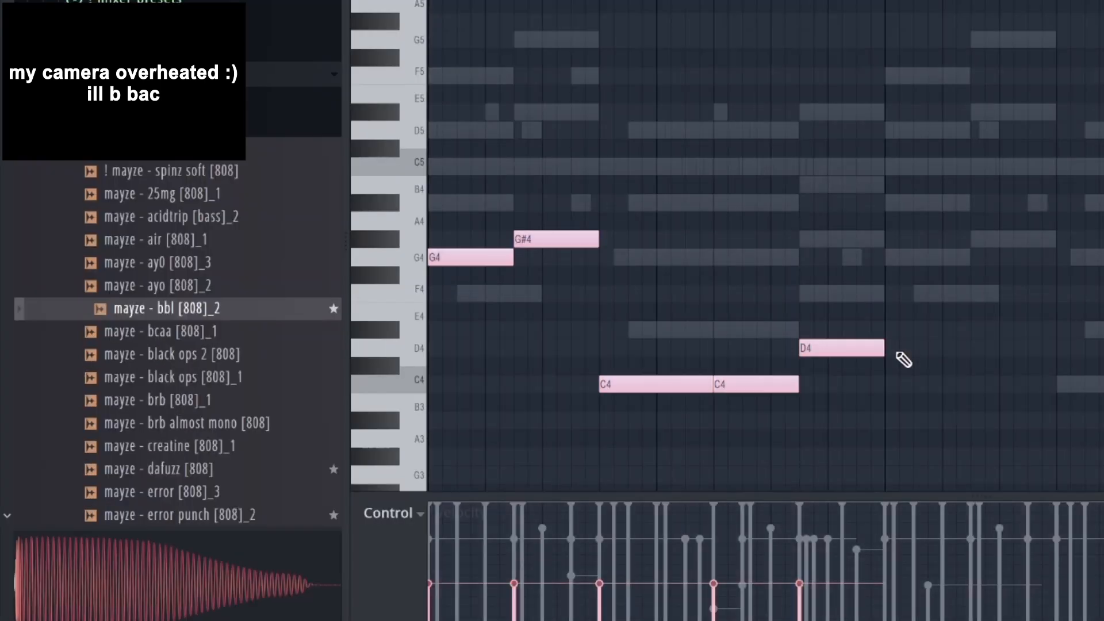
Duplicate the two-bar 808 line three times to fill eight bars.
key(ctrl+b)
key(ctrl+b)
key(ctrl+b)
scroll(910, 348, down, 2)
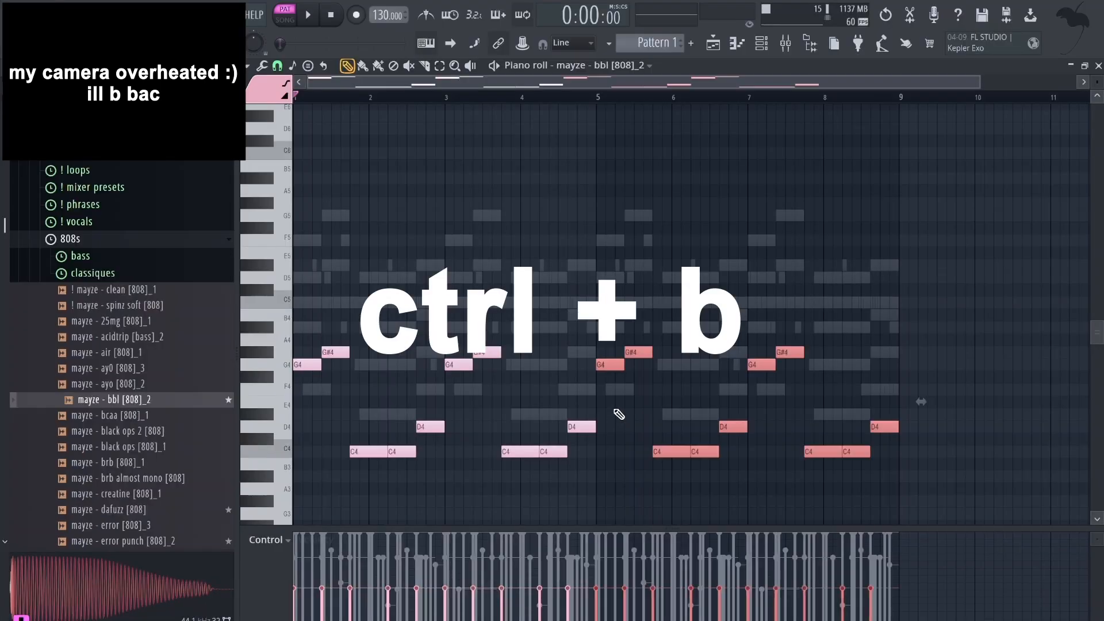
Transpose all the 808 notes up one octave and raise their velocities to the maximum.
key(ctrl+a)
key(ctrl+Up)
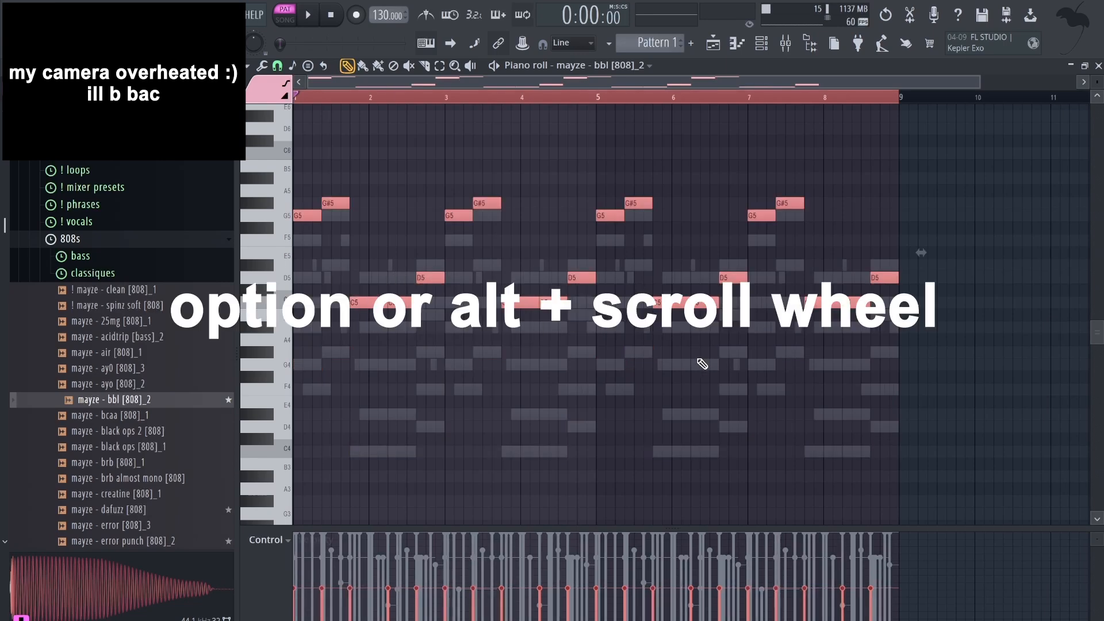
scroll(702, 366, up, 5)
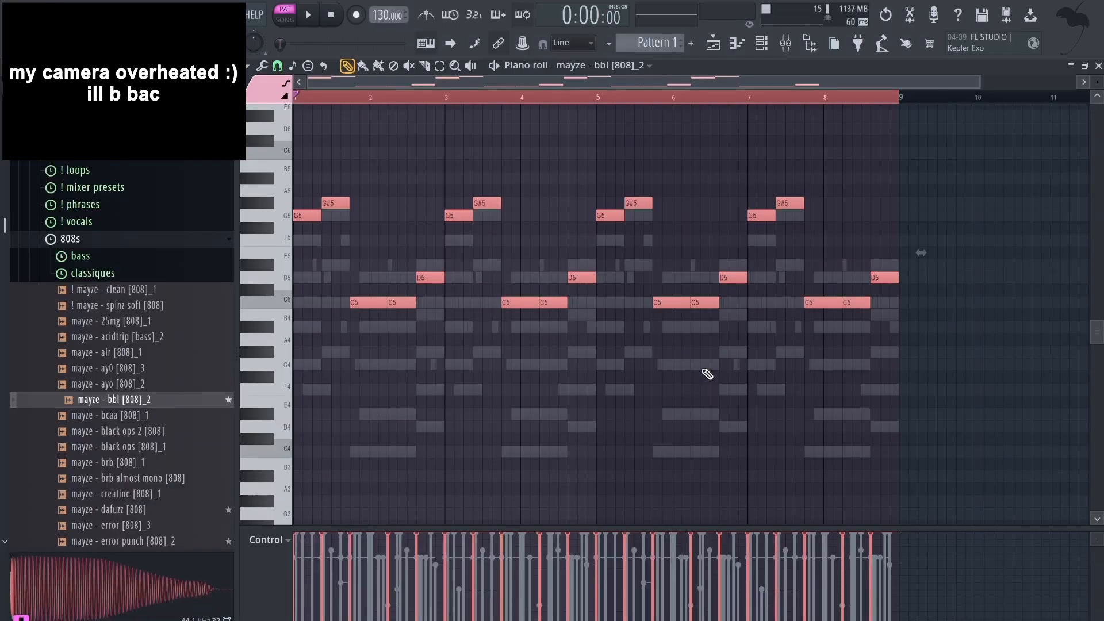
During playback, divide the G#5 notes in bars 3 and 7 into a short G#5 followed by a longer one.
key(space)
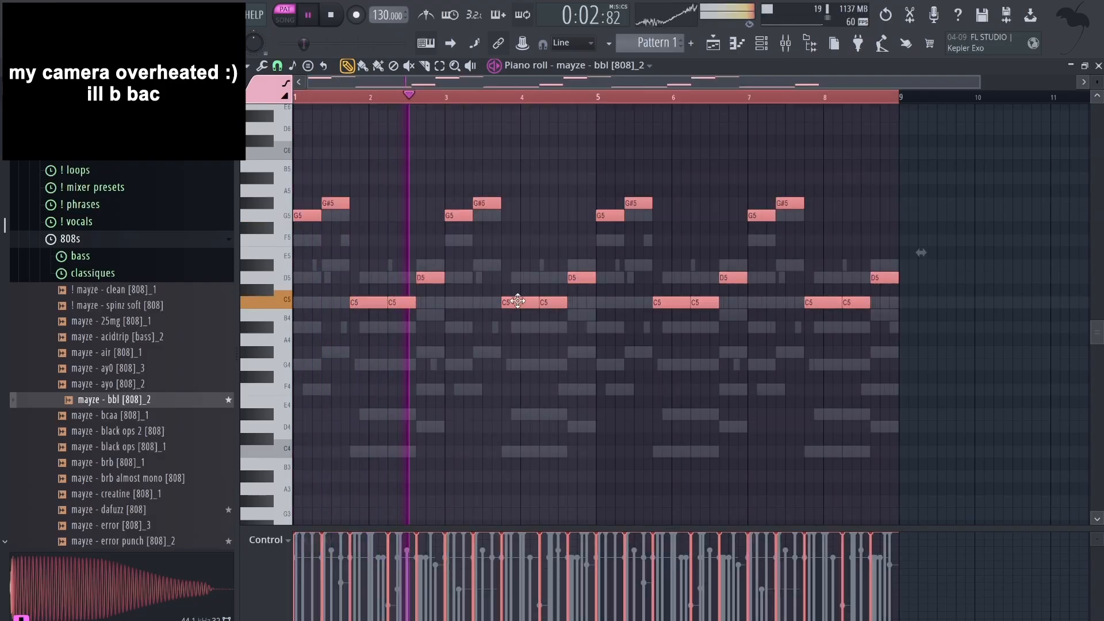
mouse_move(498, 205)
mouse_down()
mouse_move(488, 206)
mouse_move(501, 205)
mouse_up()
click(488, 205)
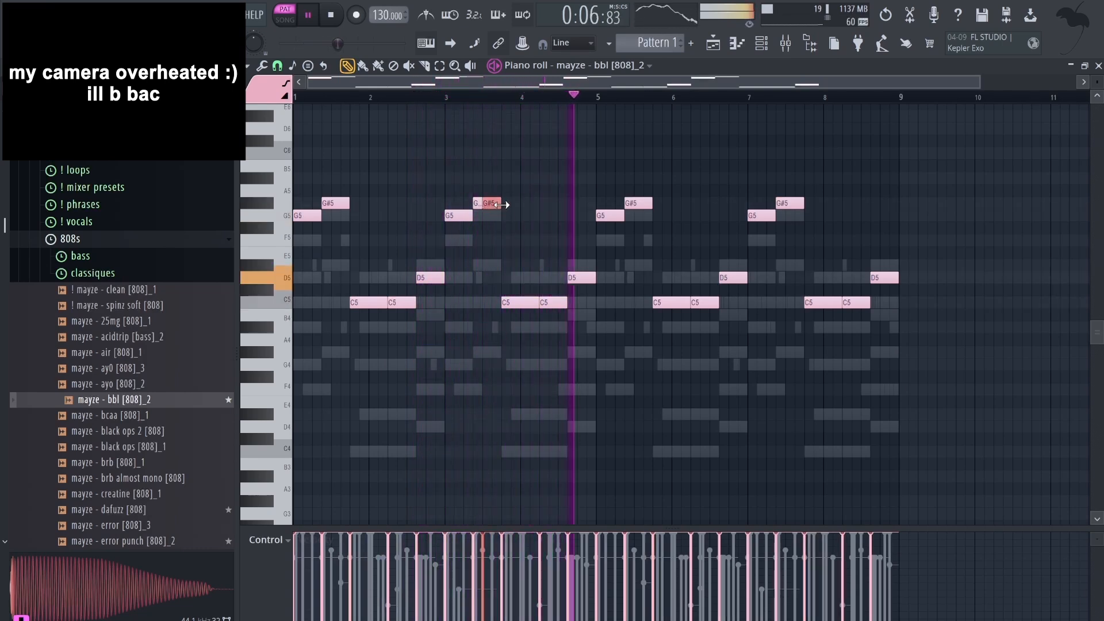
drag(803, 205, 788, 206)
click(791, 206)
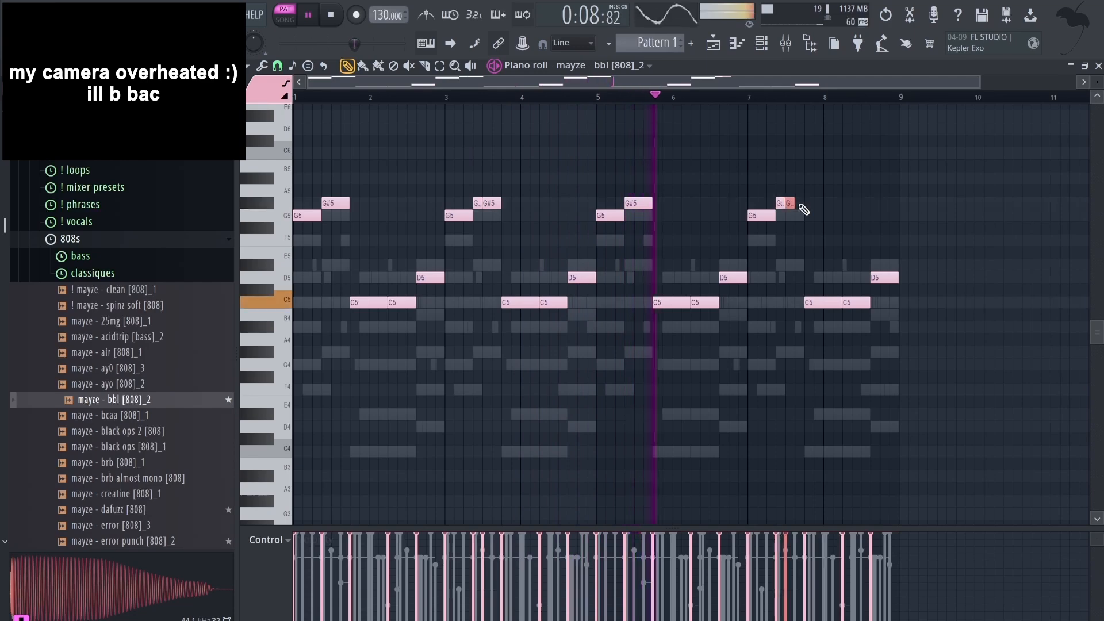
key(ctrl+a)
Cut the D5 notes at the ends of bars 4 and 8 and close the piano roll.
right_click(875, 215)
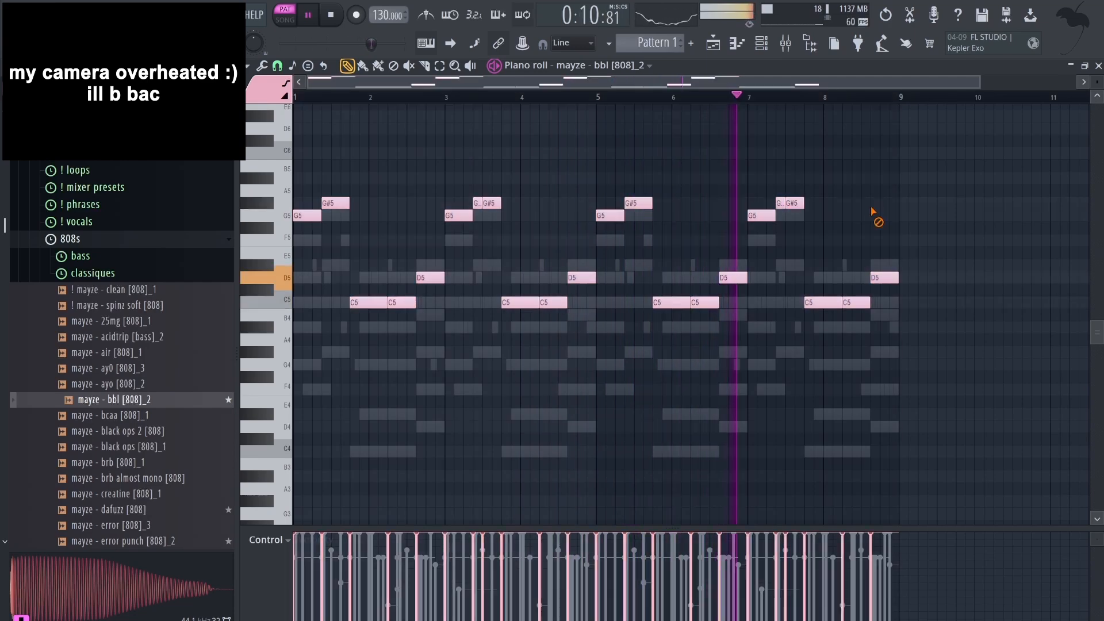
drag(927, 259, 868, 294)
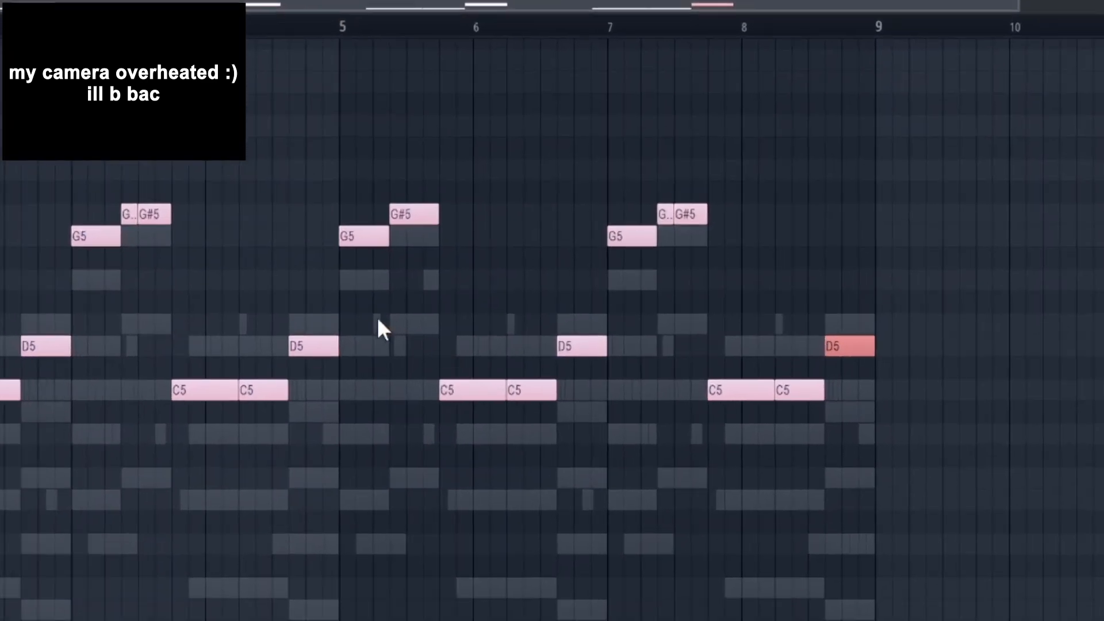
drag(618, 261, 545, 280)
key(ctrl+x)
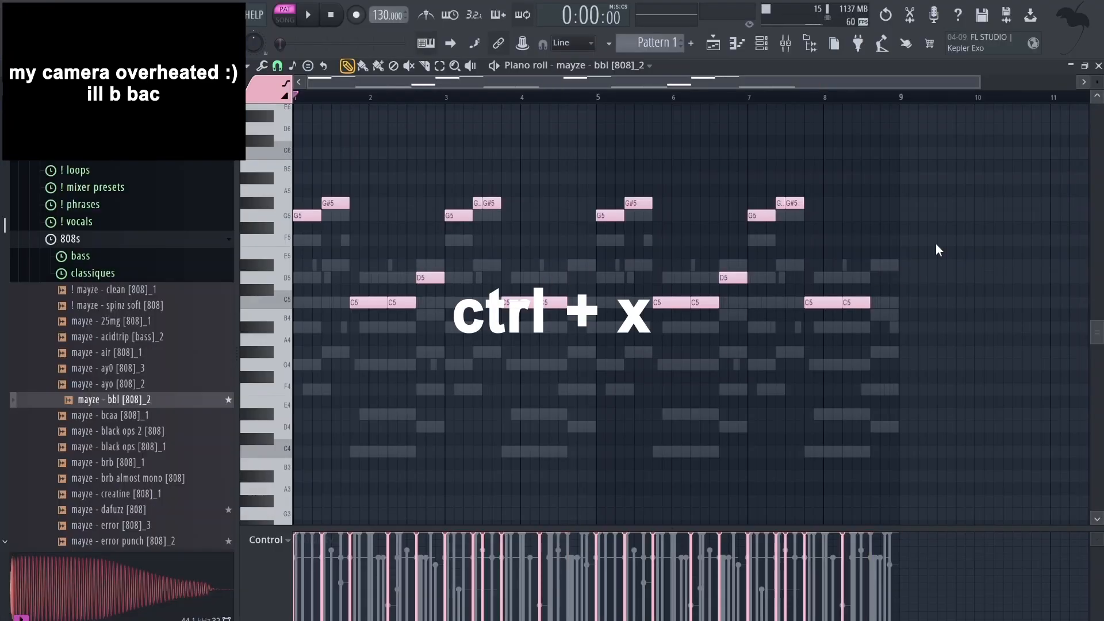
click(1098, 66)
Clone the 808 channel, swap its sample for "mayze - pennyx [808]_2" and paste in the cut D5 notes.
right_click(350, 303)
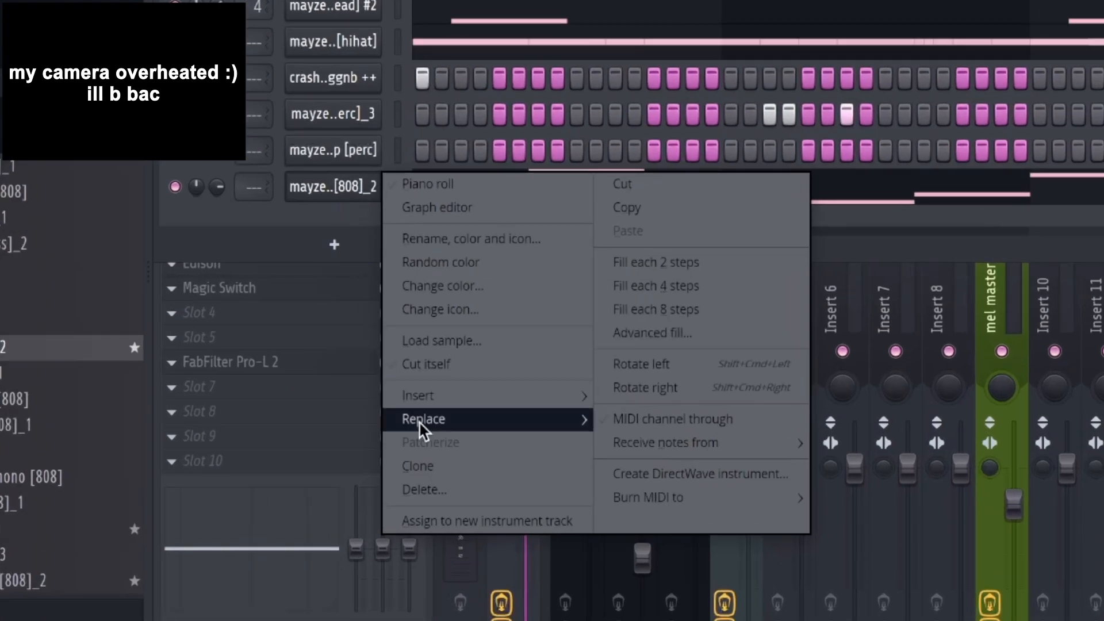
click(421, 471)
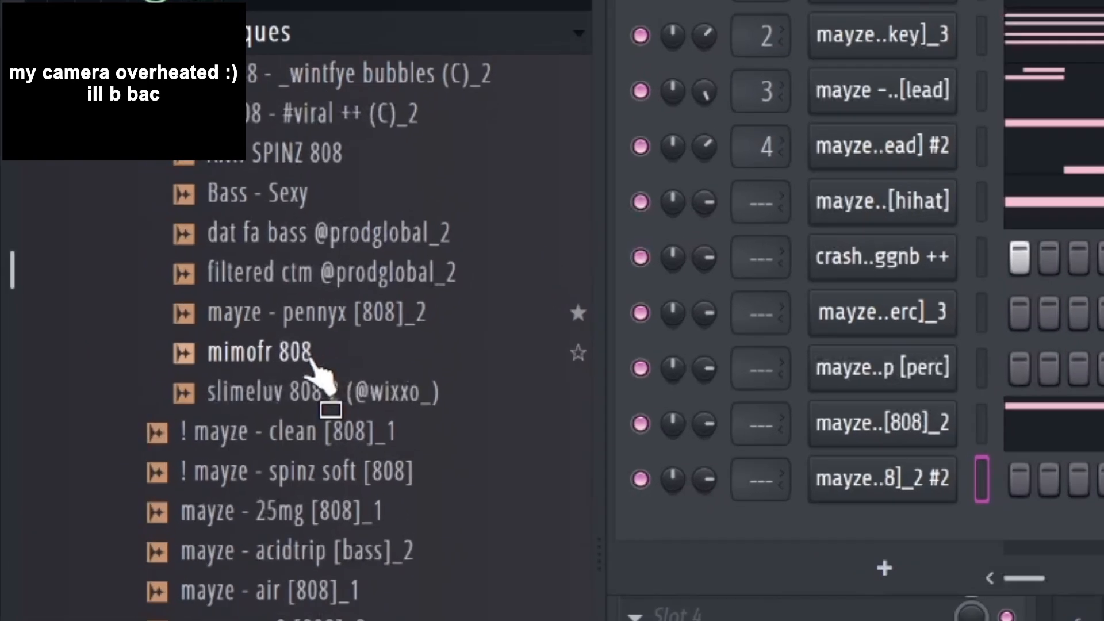
drag(135, 259, 135, 260)
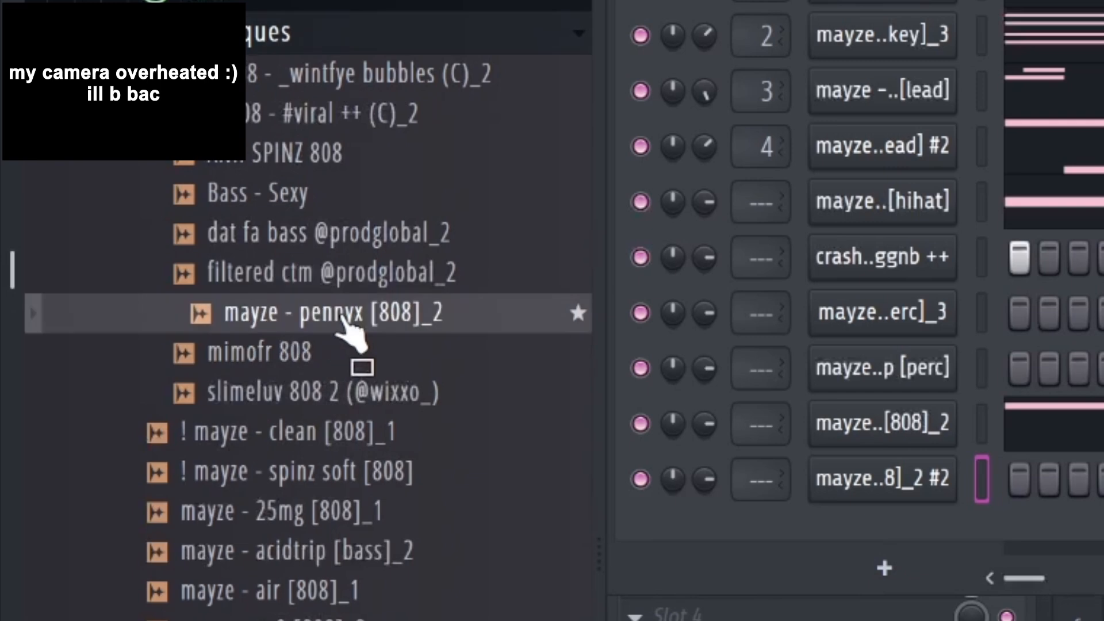
drag(136, 259, 348, 322)
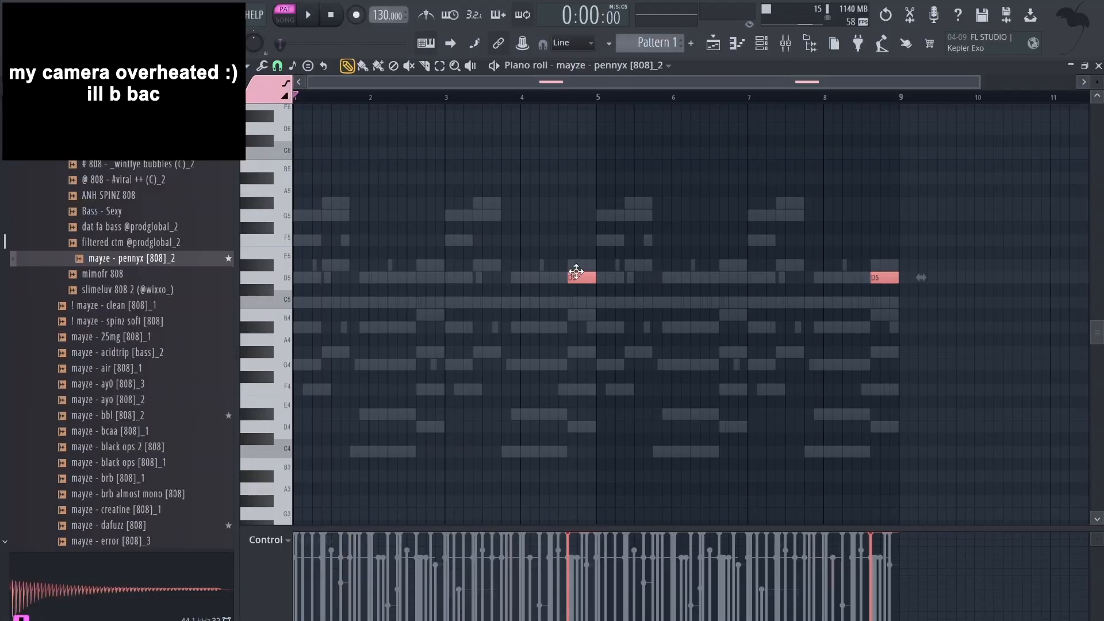
key(ctrl+a)
key(space)
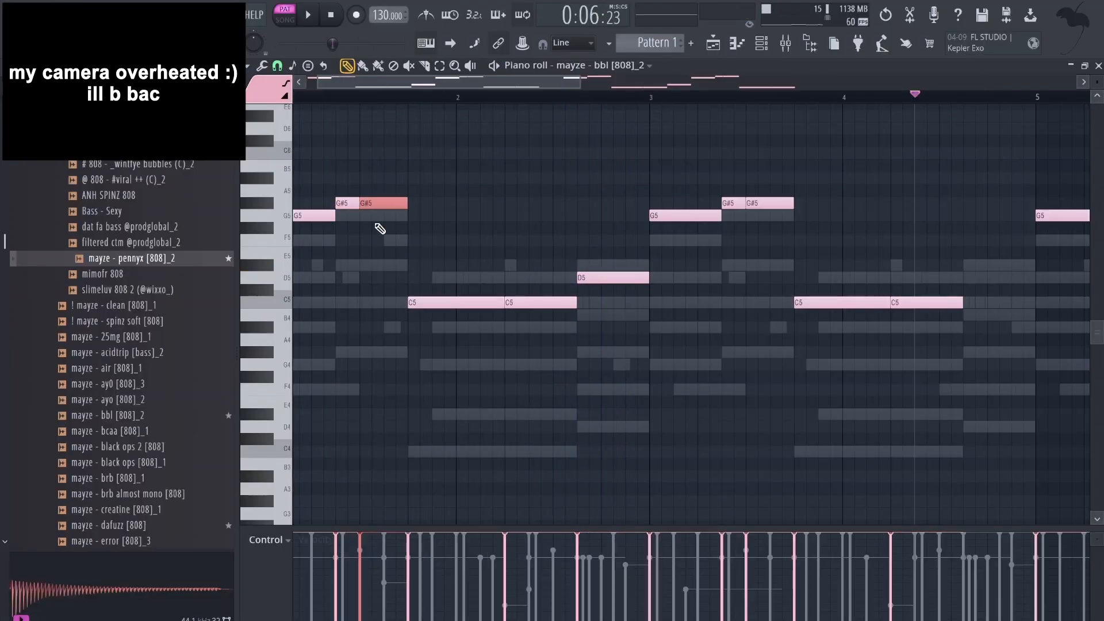
Move the short G#5 note in bar 1 from the bbl 808 to the "mayze - pennyx [808]_2" channel and play it back.
scroll(341, 189, down, 3)
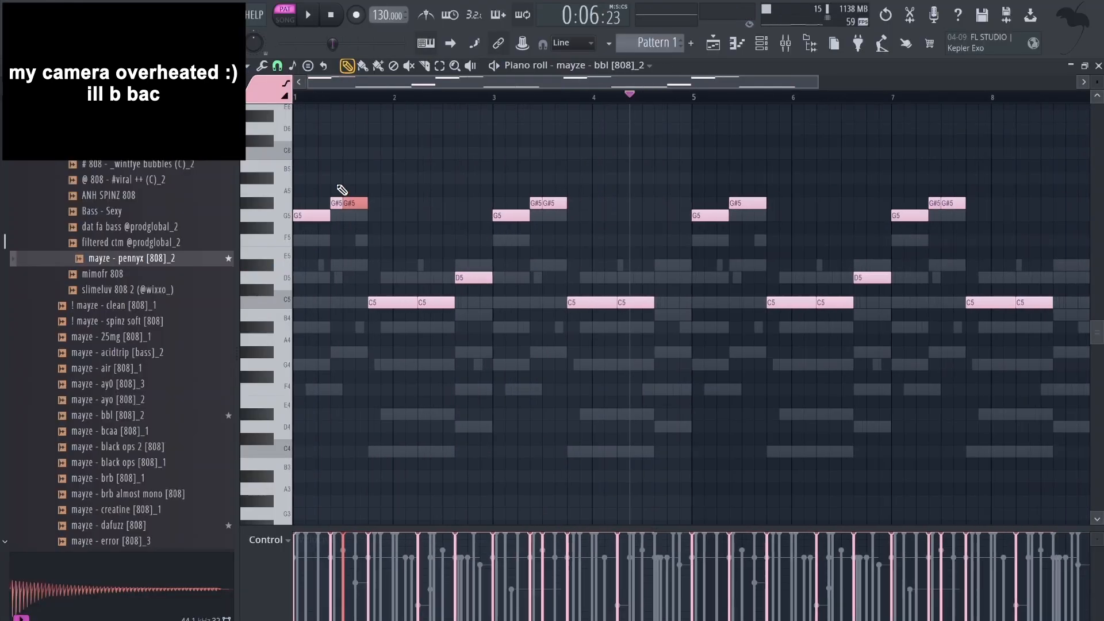
click(639, 66)
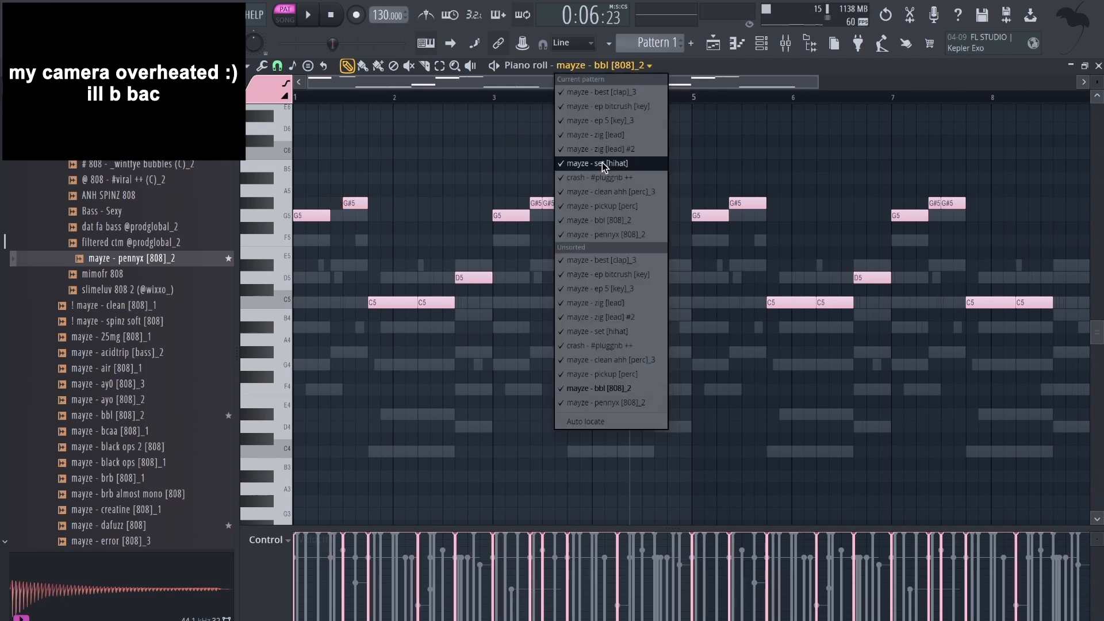
click(604, 403)
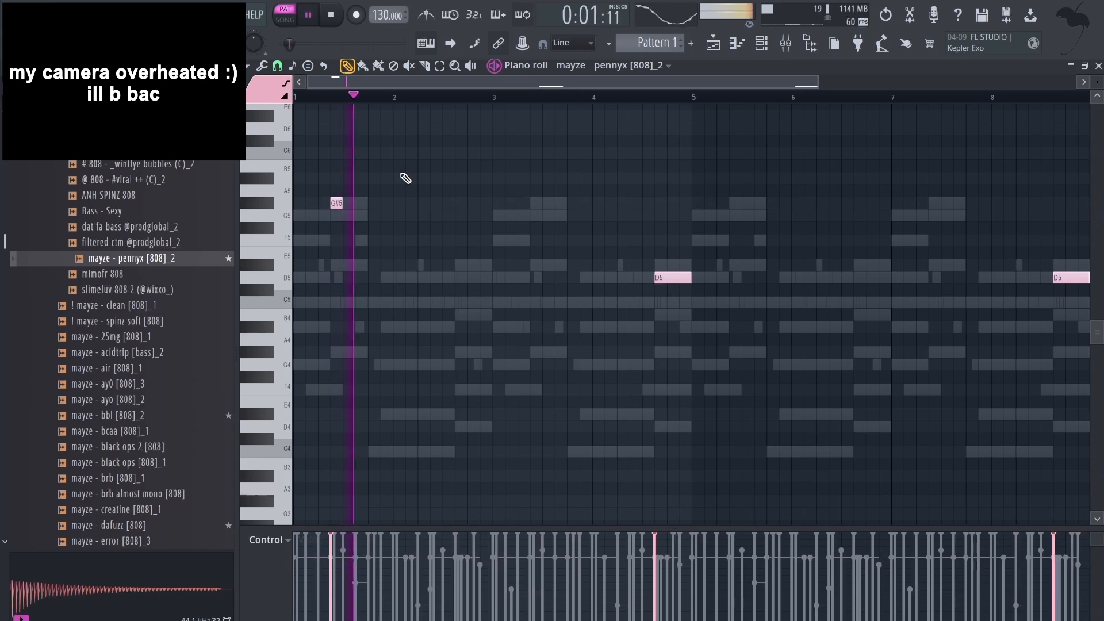
key(space)
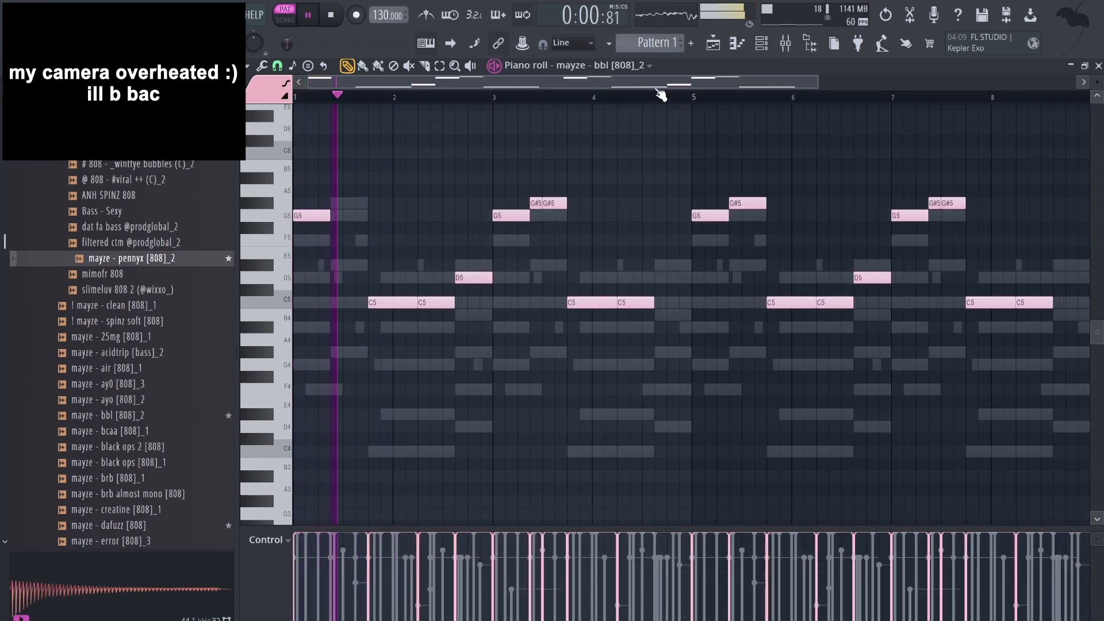
Move bar 1's second G#5 to the pennyx 808 as well, shortening the first G#5 and adjusting the second one's length.
click(648, 65)
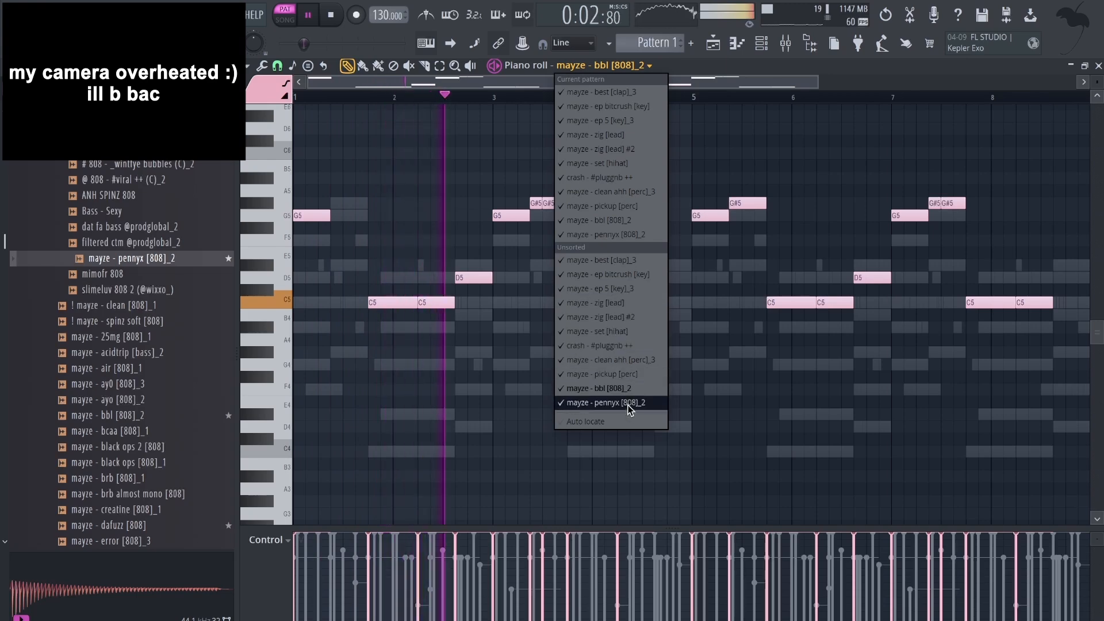
click(630, 403)
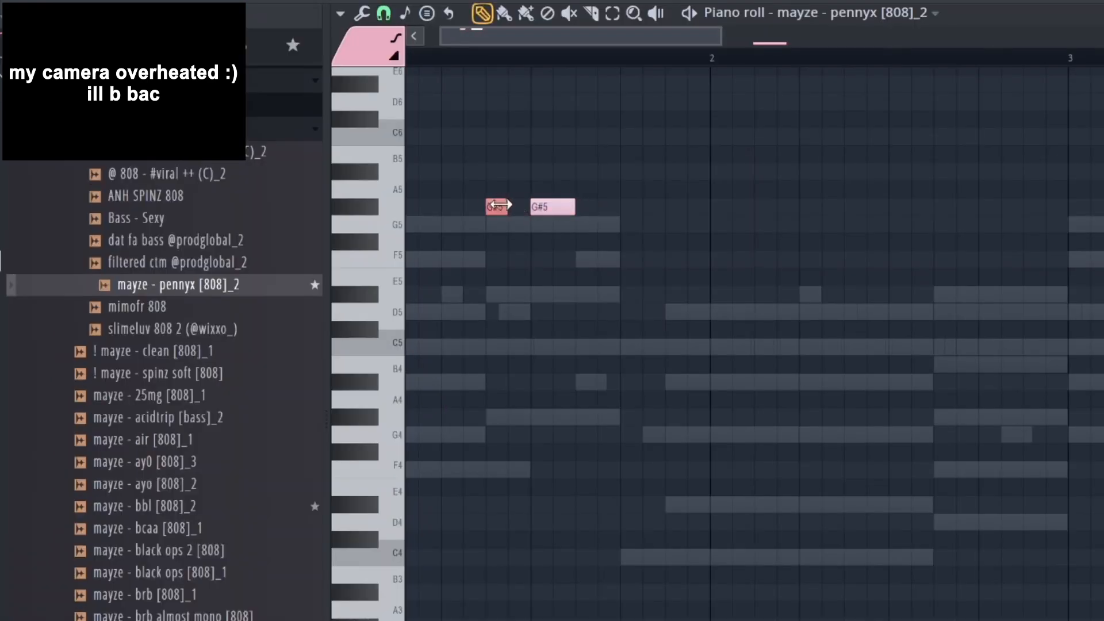
key(space)
drag(573, 207, 621, 205)
scroll(700, 242, down, 4)
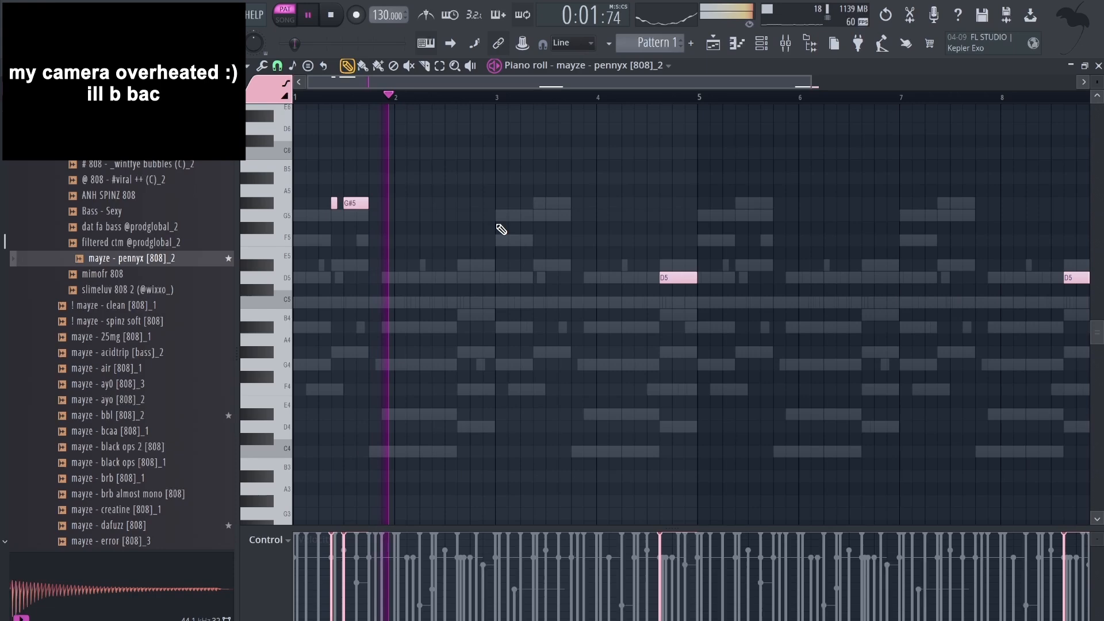
key(space)
Add a short C5 slide note beneath the end of the second G#5 in bar 1 of the pennyx 808.
scroll(308, 382, up, 3)
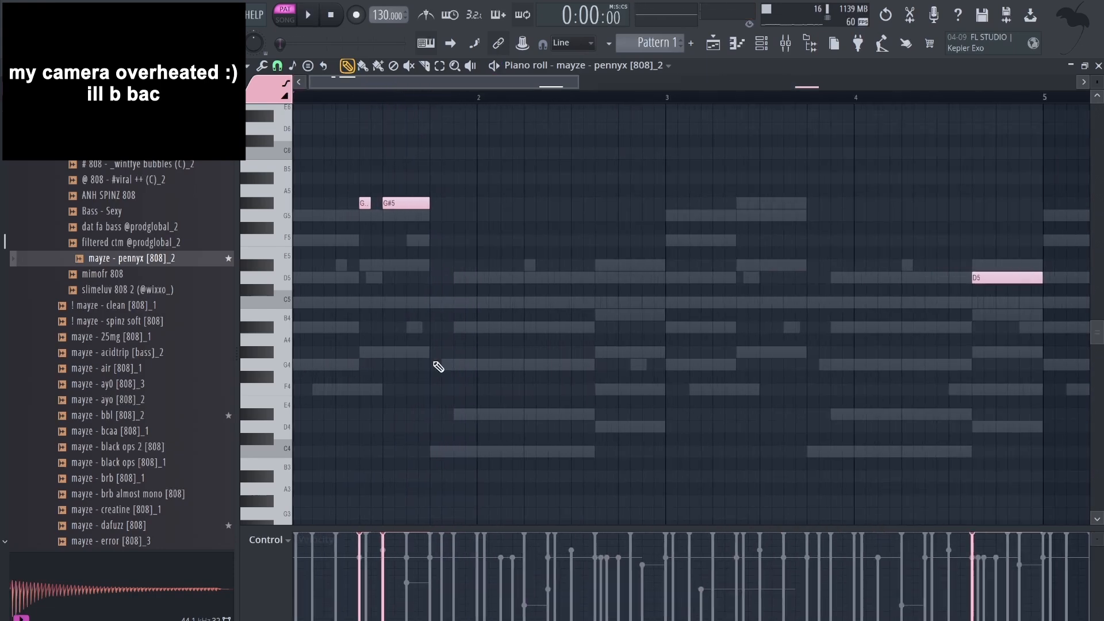
double_click(426, 451)
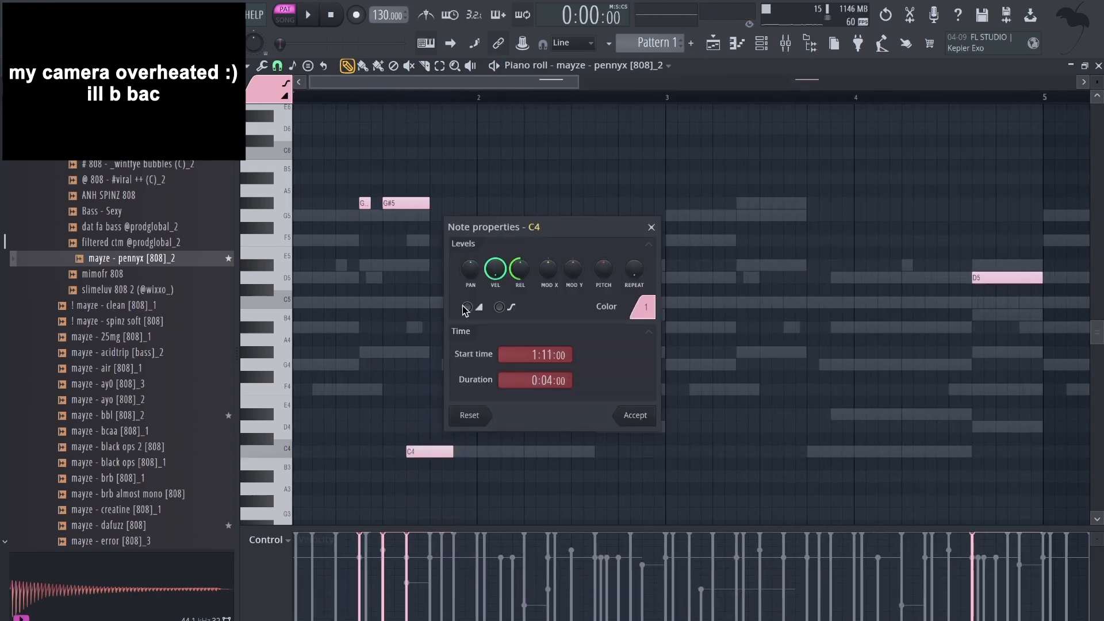
click(628, 420)
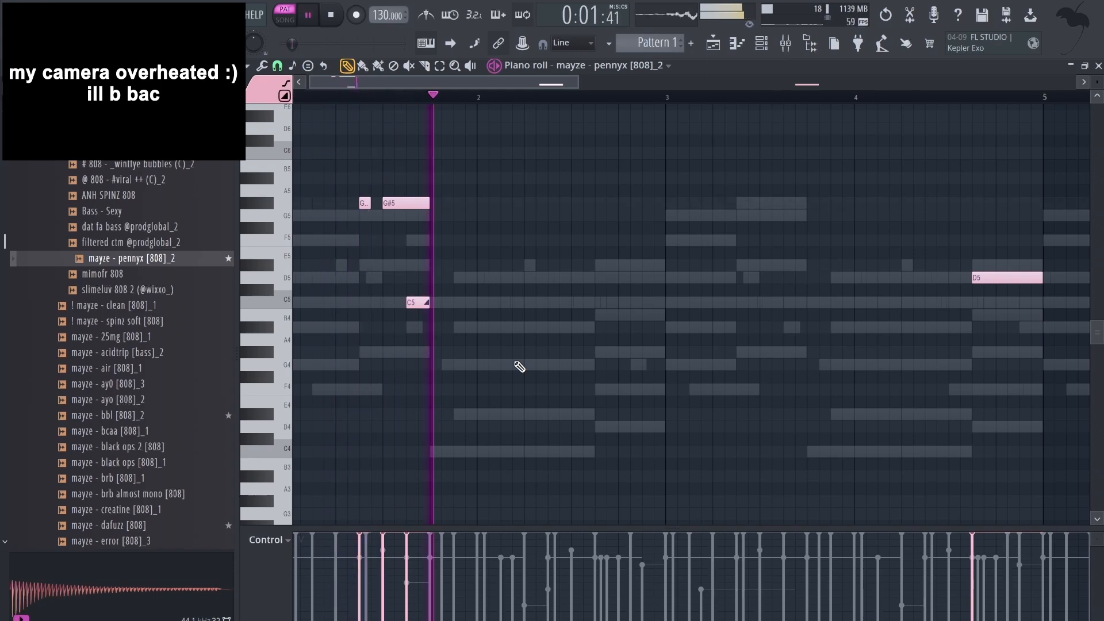
Copy the two G#5 notes and the C5 slide note from bar 1 of the pennyx 808 to bar 5.
scroll(457, 316, down, 3)
drag(303, 173, 400, 348)
drag(364, 206, 792, 206)
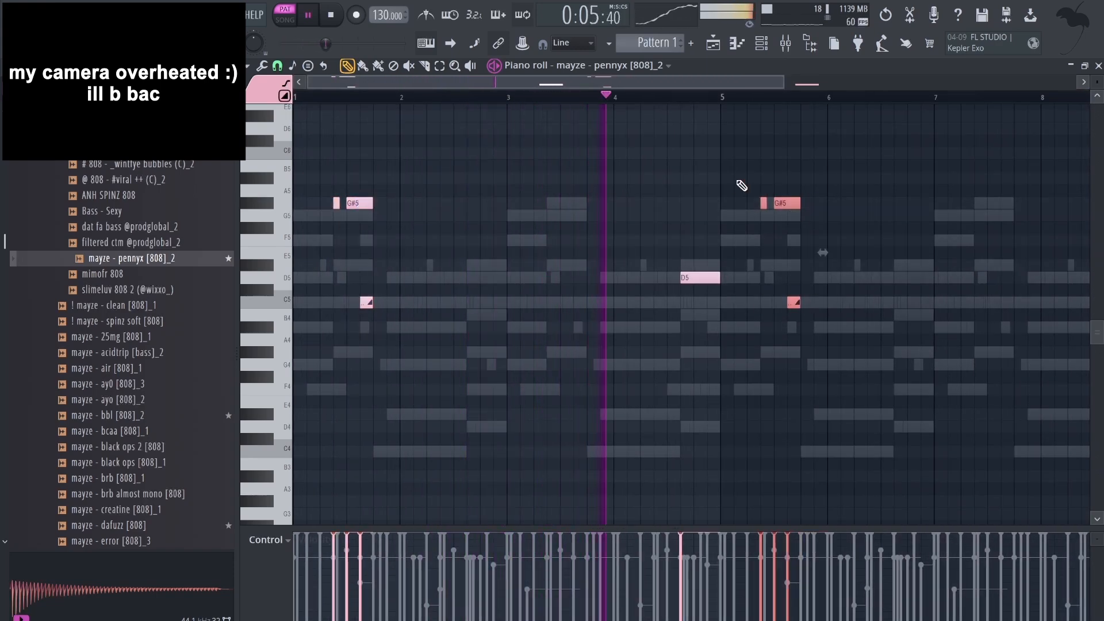
In the bbl 808, remove the G#5 in bar 5 and the second C5 in the phrases at bars 2 and 6.
click(633, 67)
click(633, 389)
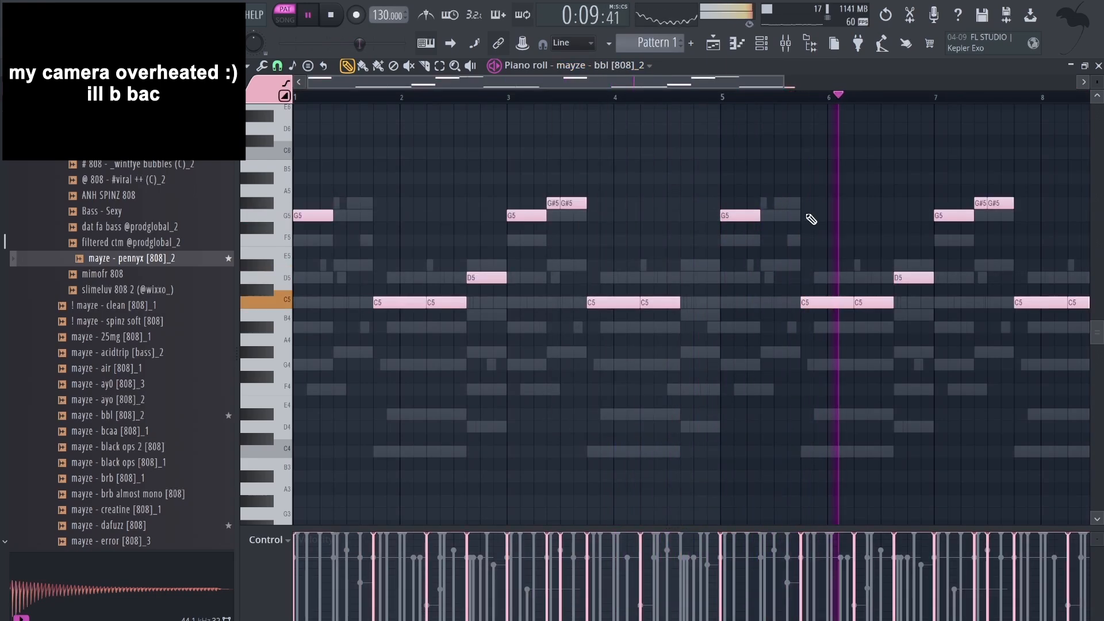
key(space)
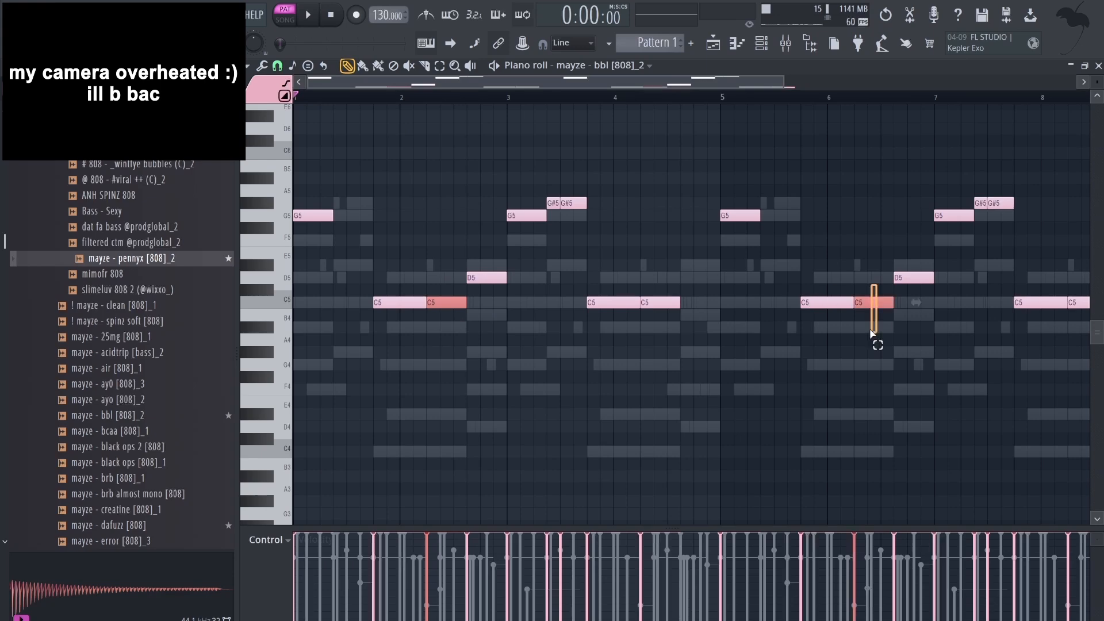
key(Delete)
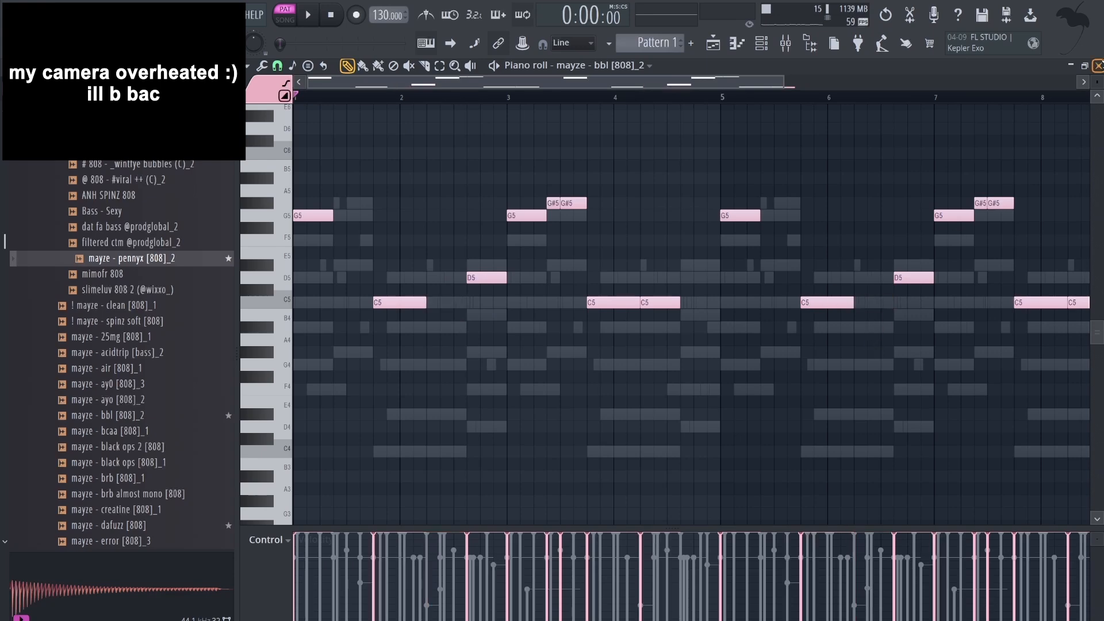
click(1098, 66)
right_click(363, 325)
click(416, 496)
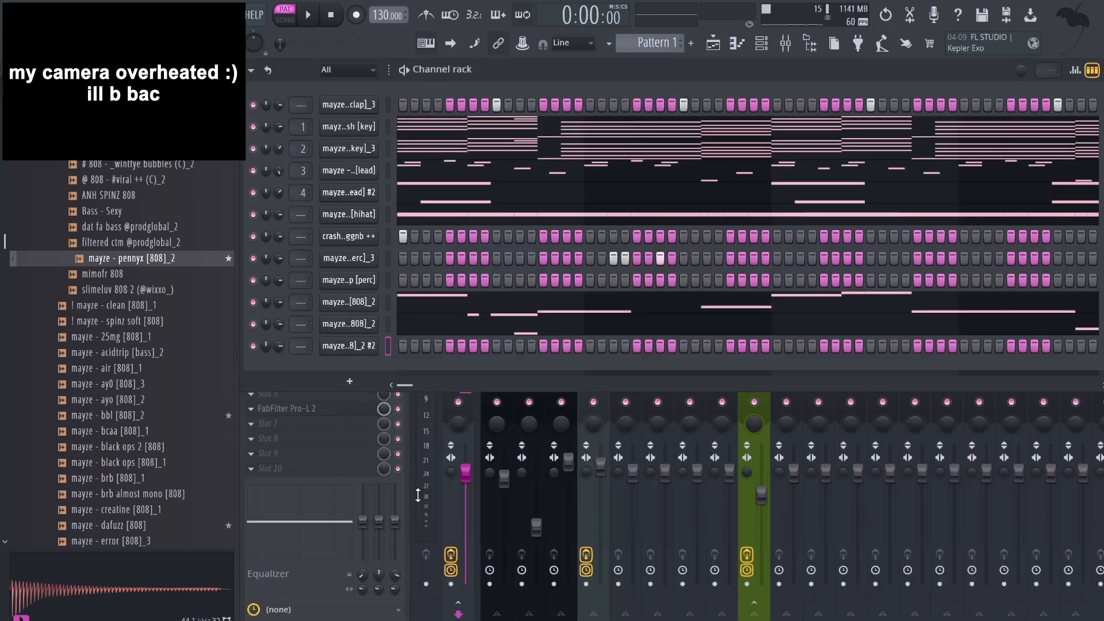
scroll(149, 270, down, 2)
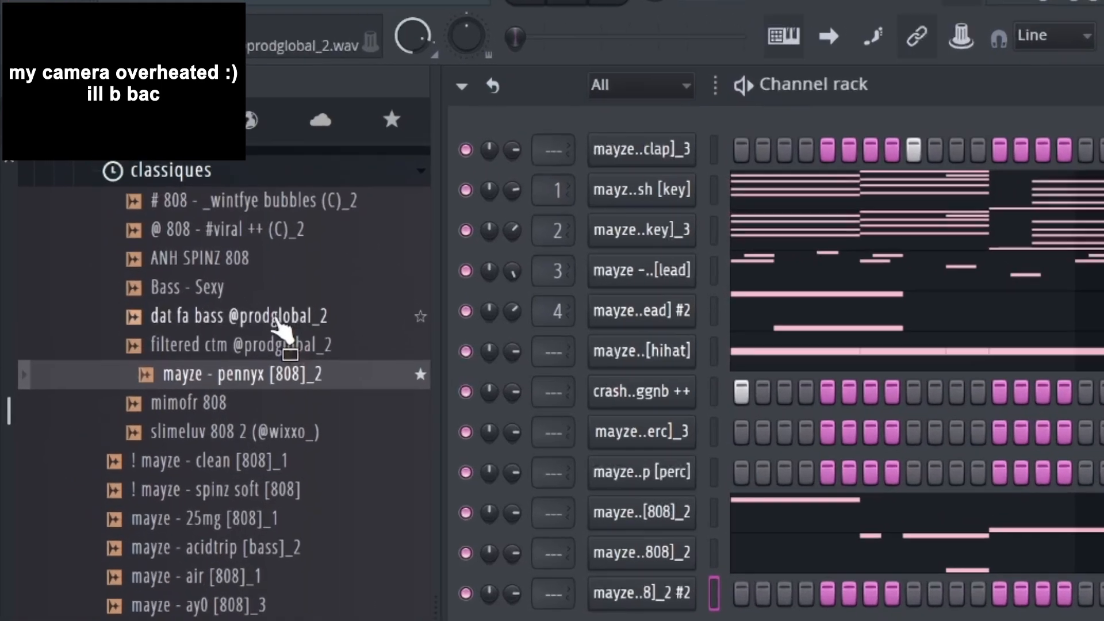
drag(156, 196, 364, 355)
click(736, 43)
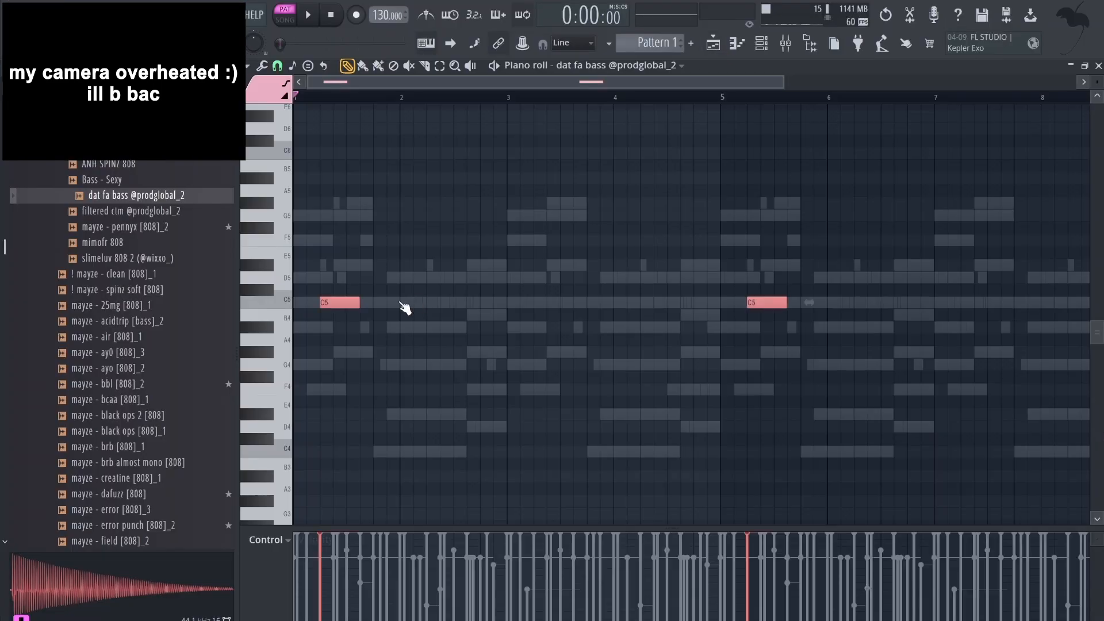
In the dat fa bass 808, place C5 notes in the middle of bars 2 and 6, each followed by a D5.
drag(405, 309, 460, 316)
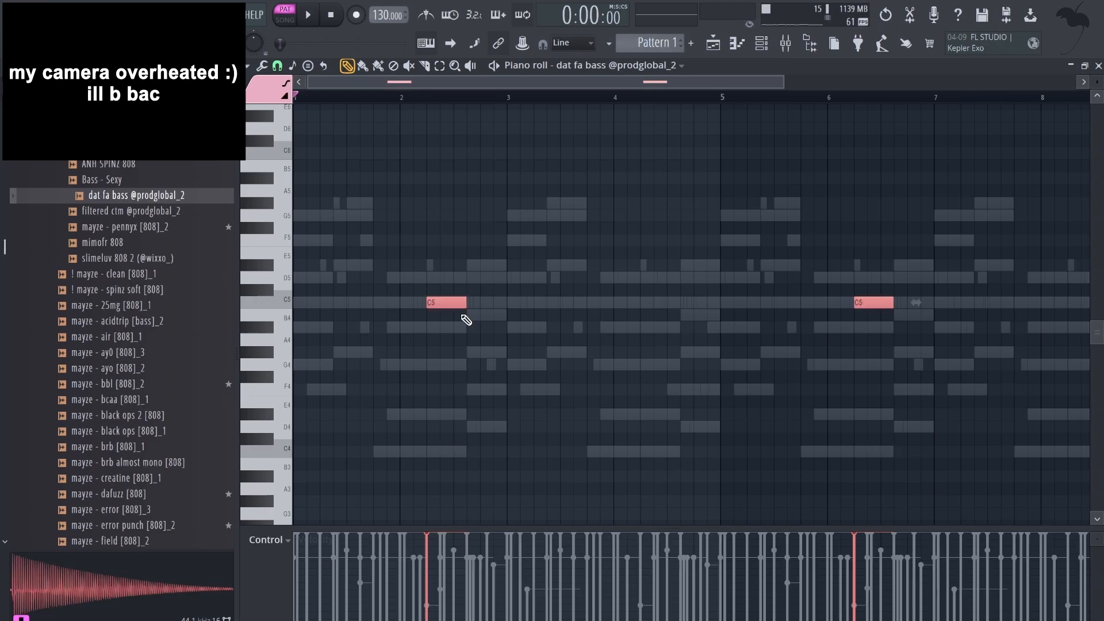
key(space)
key(space)
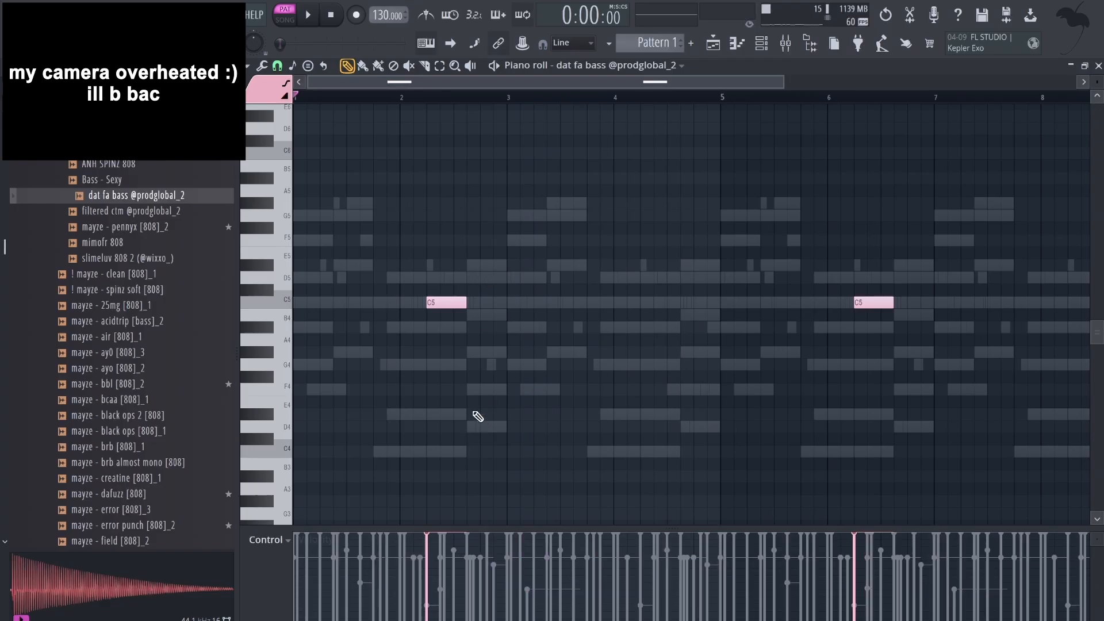
key(ctrl+Up)
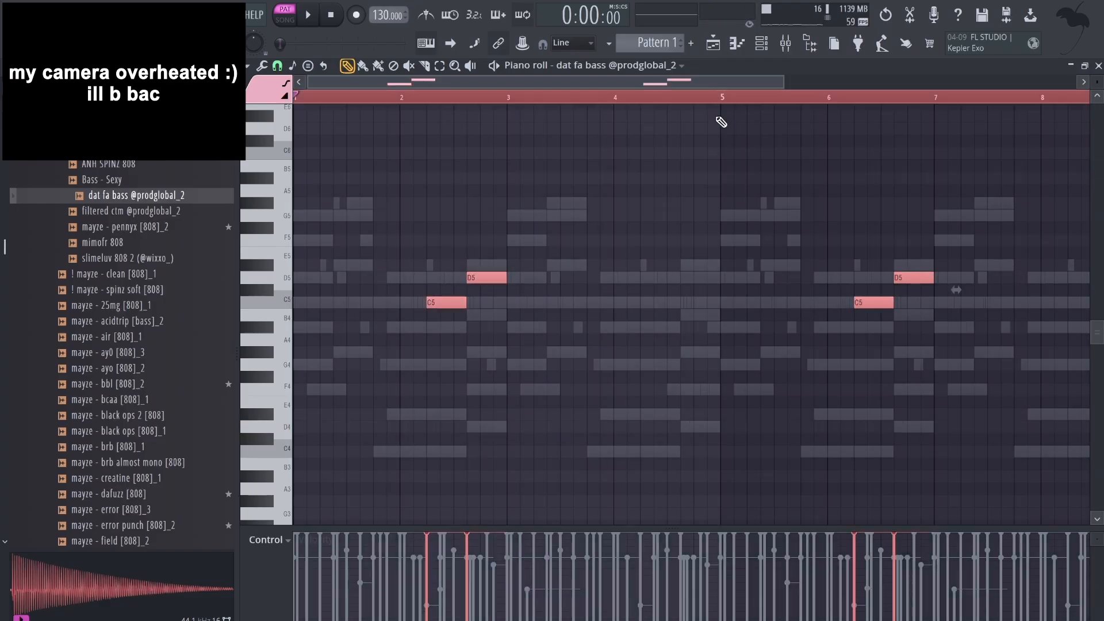
Remove the D5 notes at the ends of bars 2 and 6 from the bbl 808 and play the bassline.
click(679, 68)
click(635, 416)
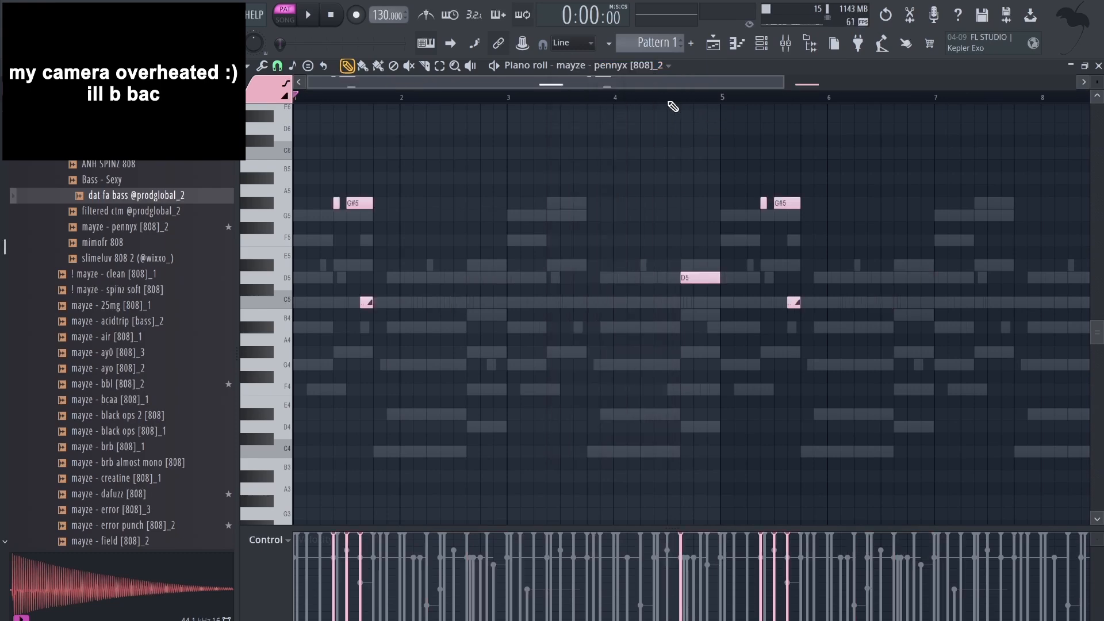
click(658, 66)
click(614, 403)
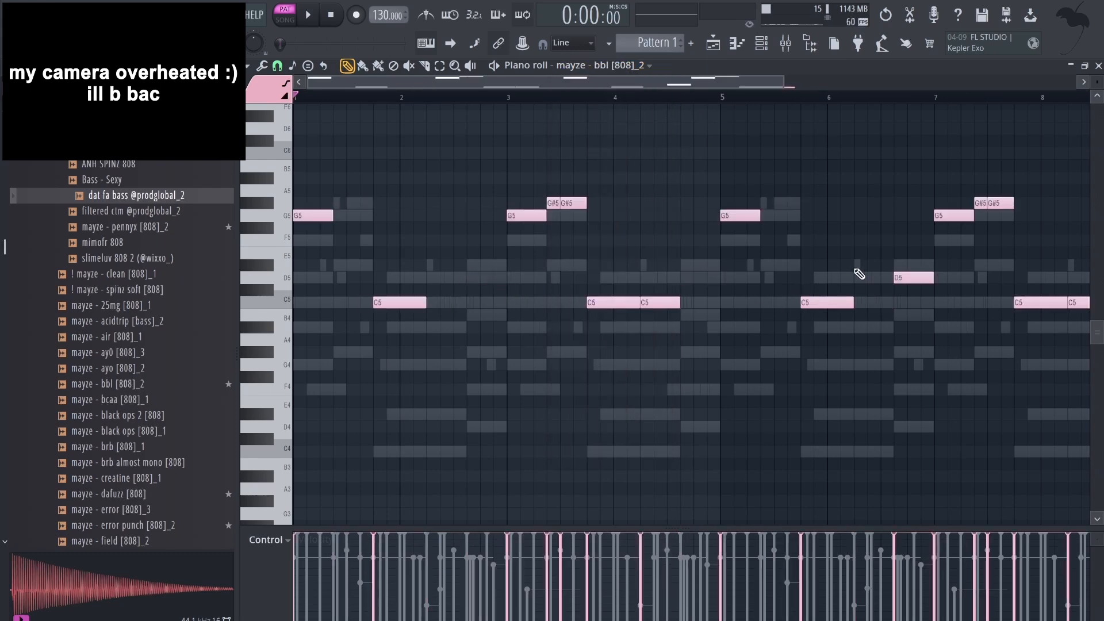
key(space)
click(656, 66)
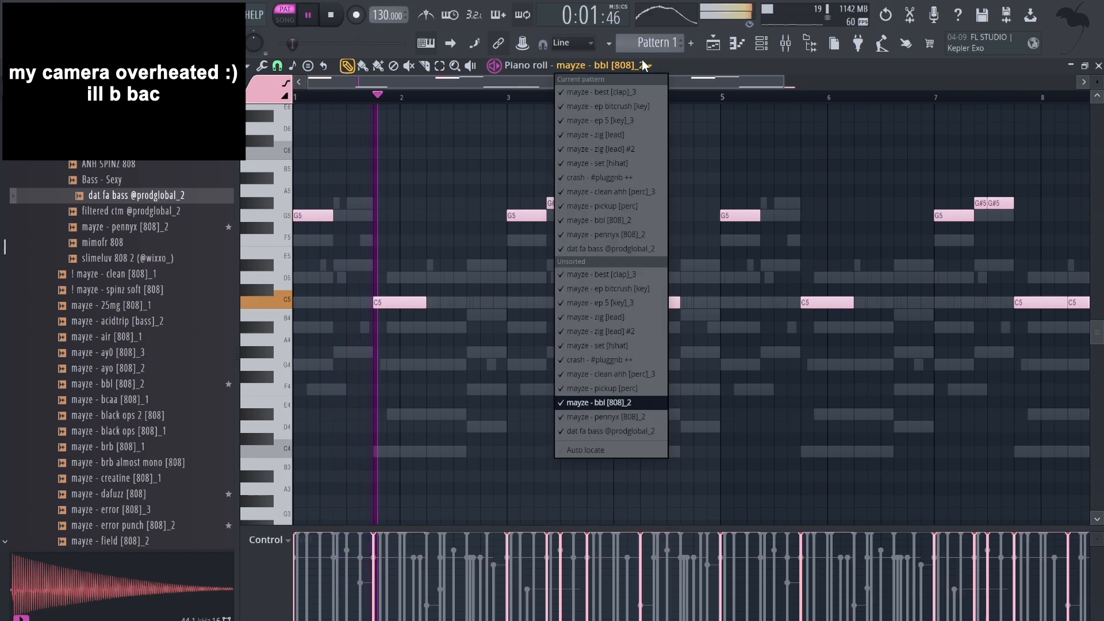
click(636, 432)
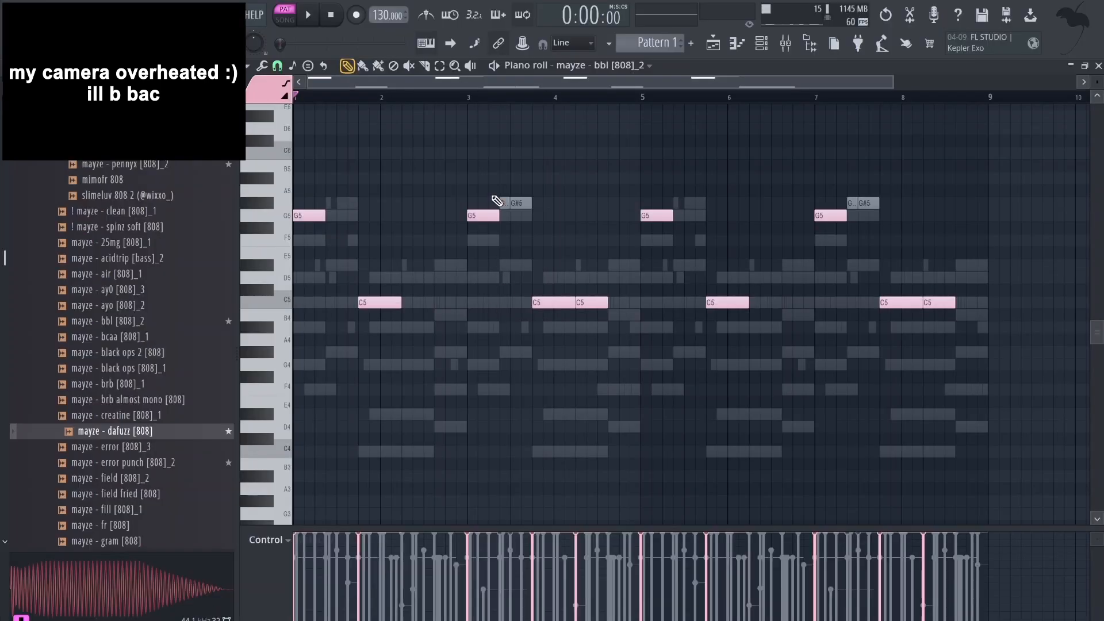
In the dafuzz 808, move the G5 notes from bars 1 and 5 to bars 3 and 7 and play them back.
click(644, 67)
click(638, 445)
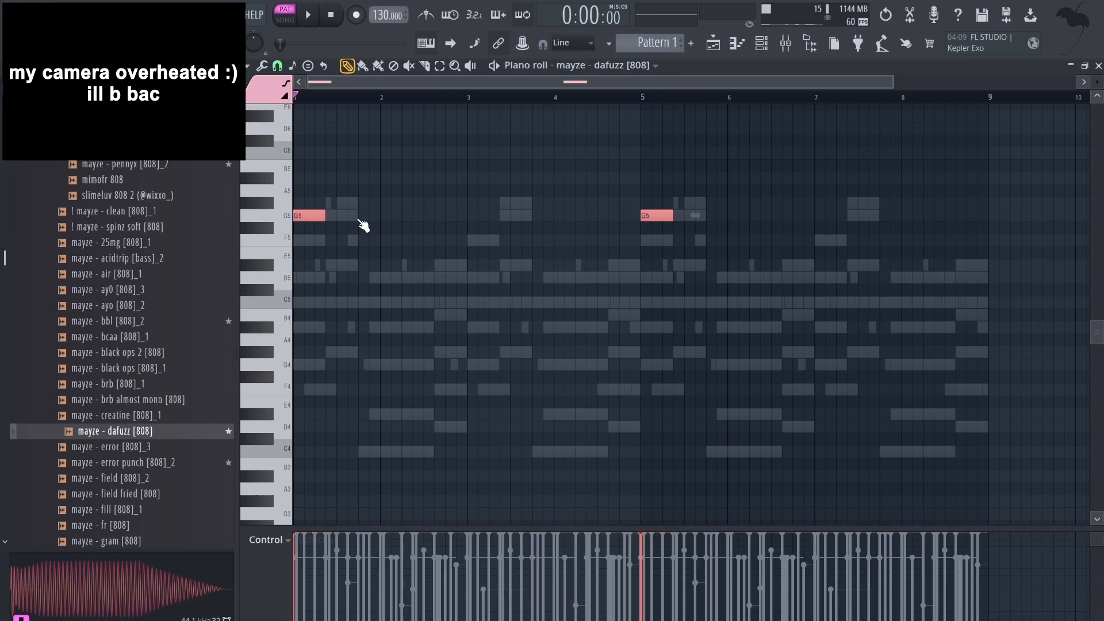
drag(500, 217, 488, 218)
key(space)
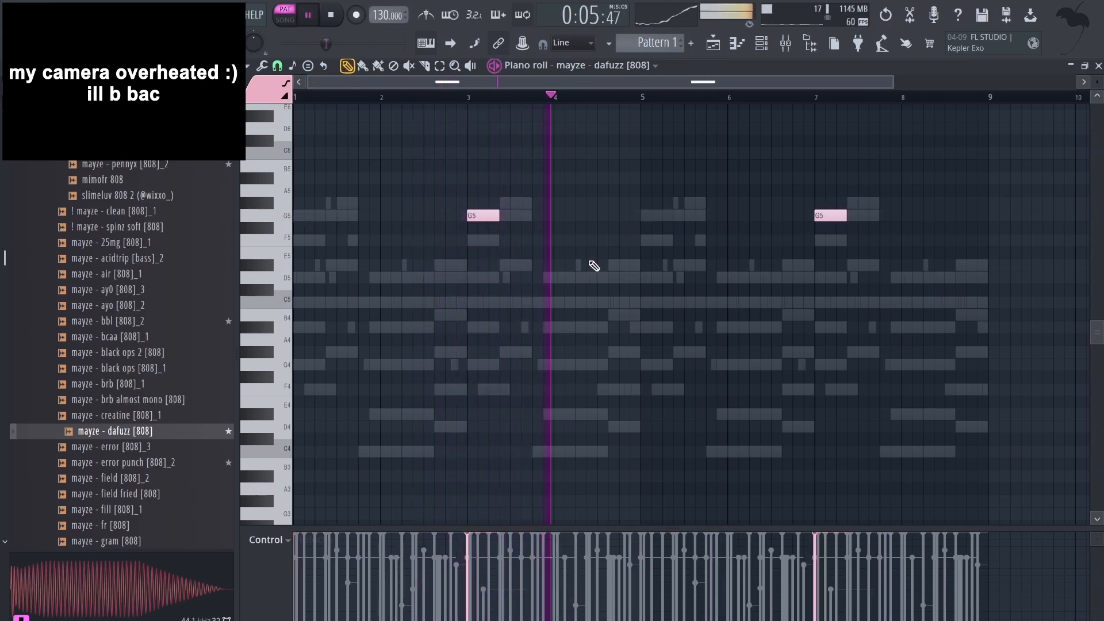
key(space)
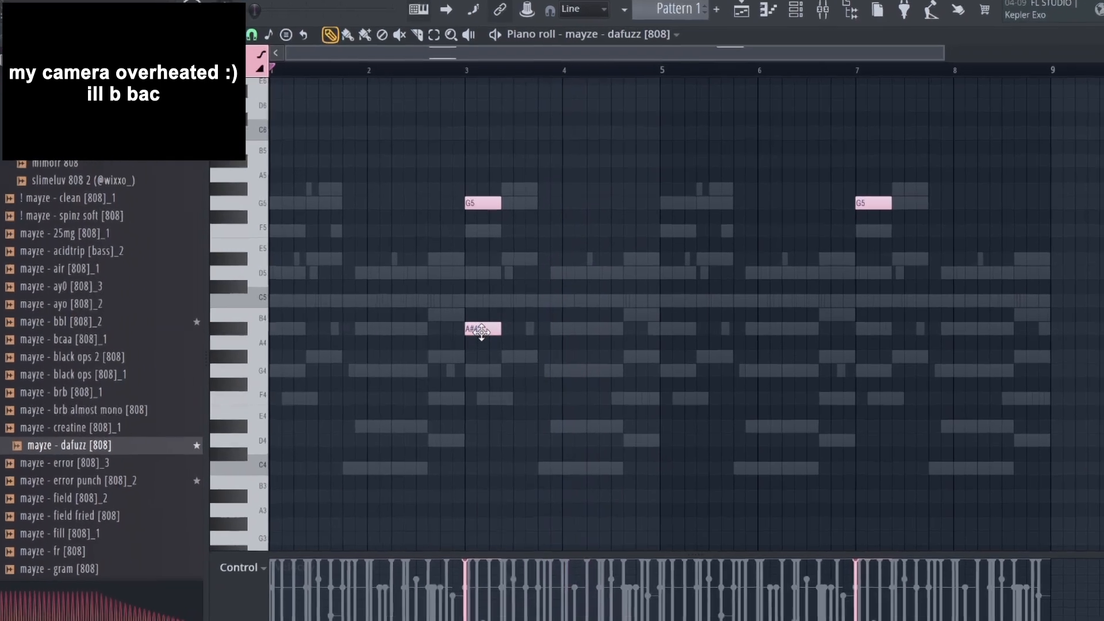
Add a G4 slide note beneath the G5 in bar 3 of the dafuzz 808 and copy it to bar 7.
drag(481, 332, 483, 366)
double_click(483, 366)
click(722, 482)
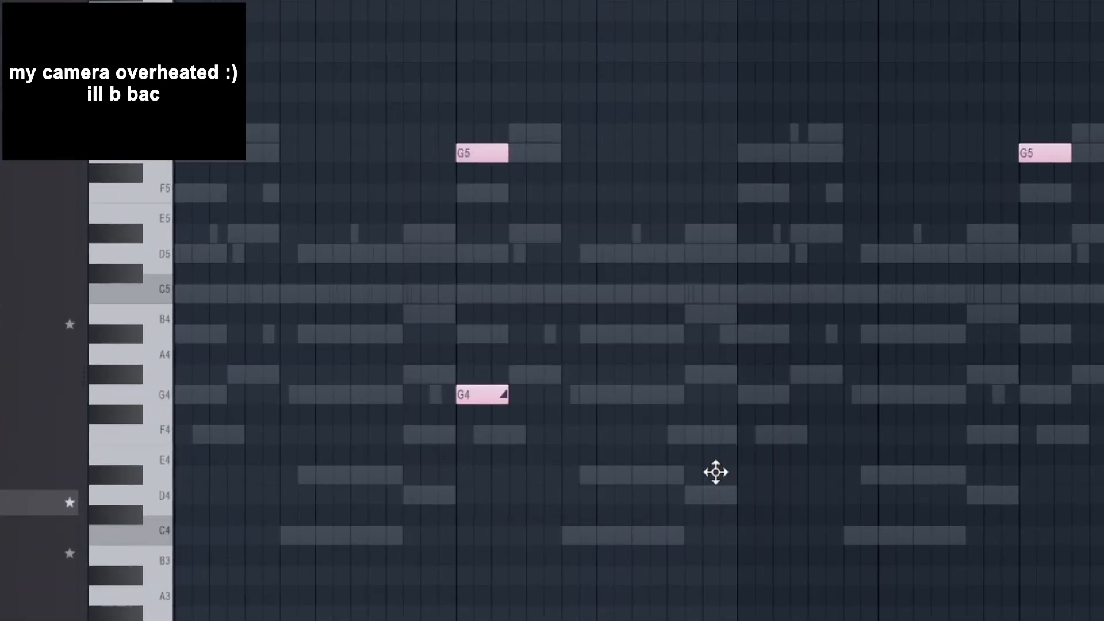
drag(507, 112, 483, 197)
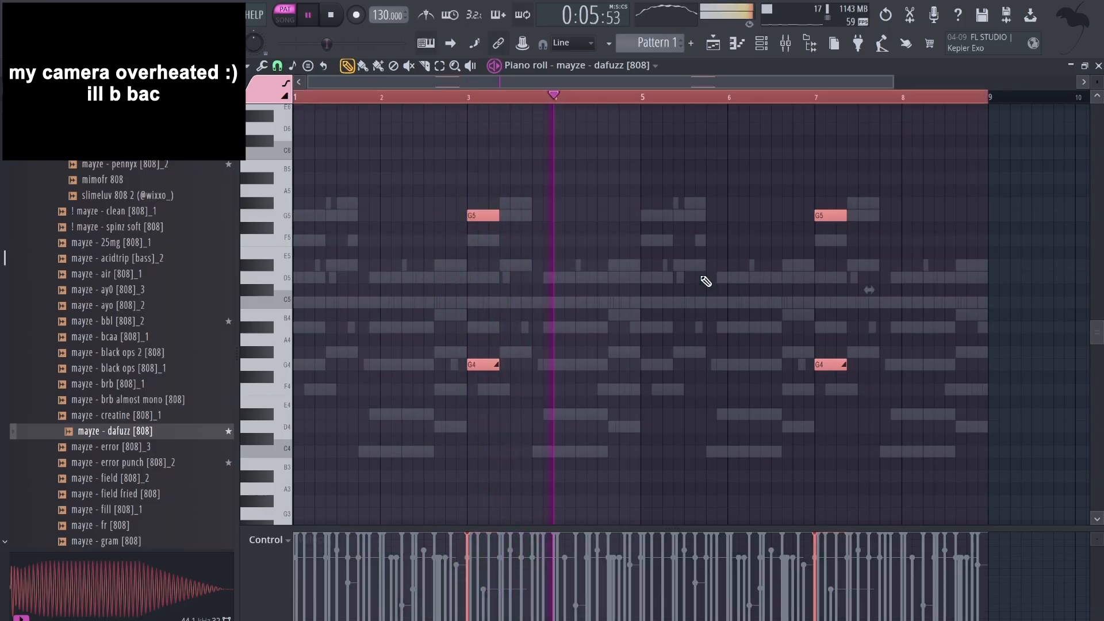
Add G#5 notes after the G5s in bars 3 and 7 of the dafuzz 808, with a shorter second G#5 in bar 3.
click(507, 216)
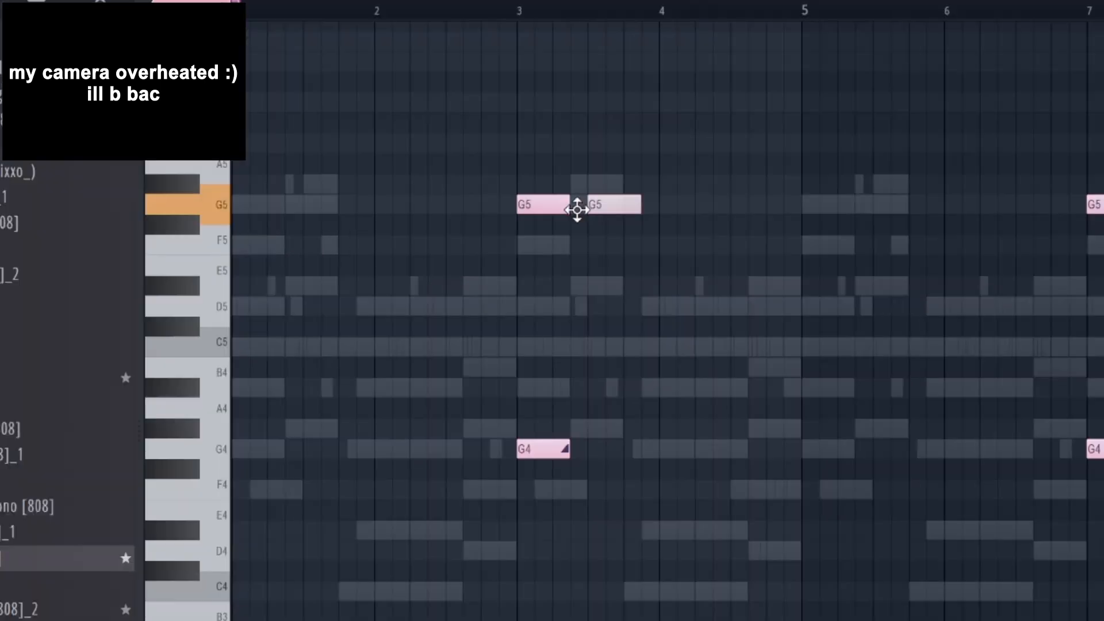
drag(577, 210, 596, 190)
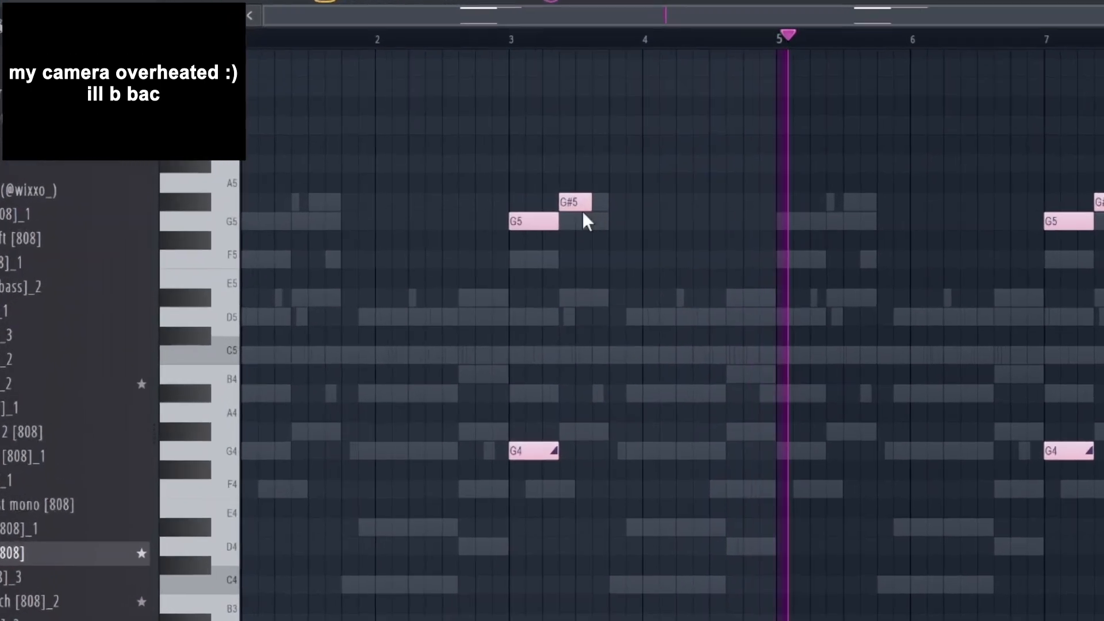
click(600, 201)
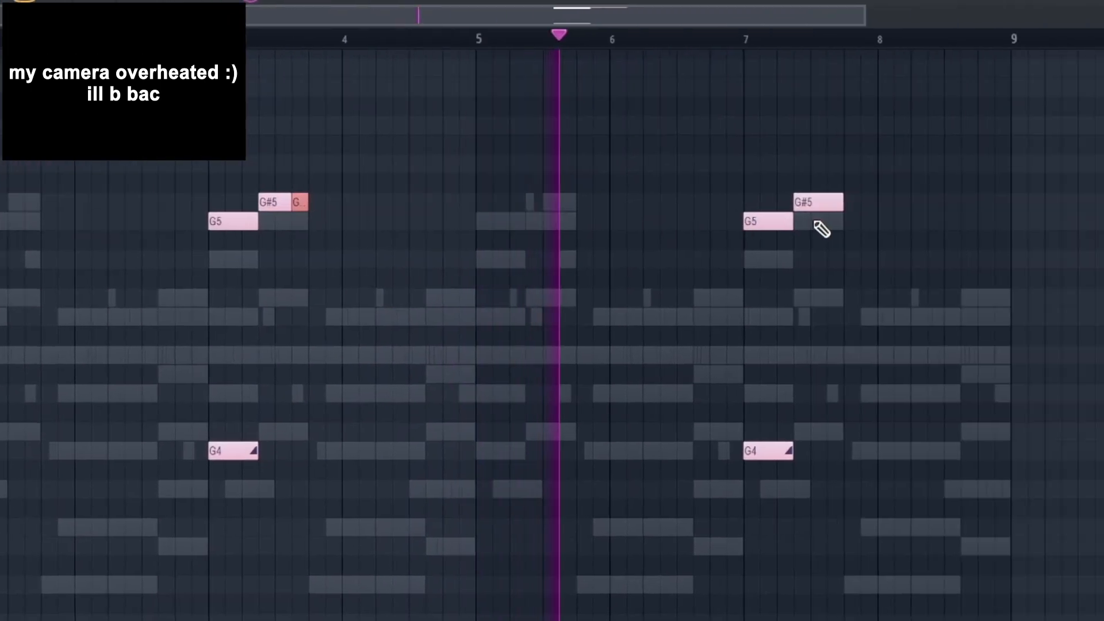
click(748, 202)
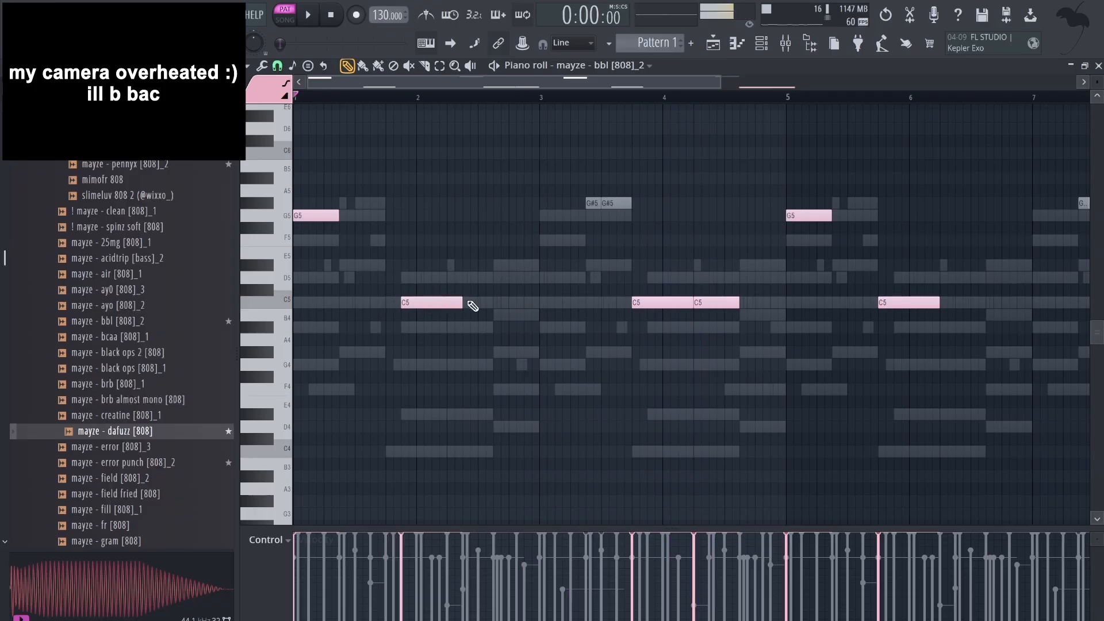
Shorten the C5 in bar 2 of the bbl 808 while the pattern plays, and adjust the matching C5 in bar 6.
key(space)
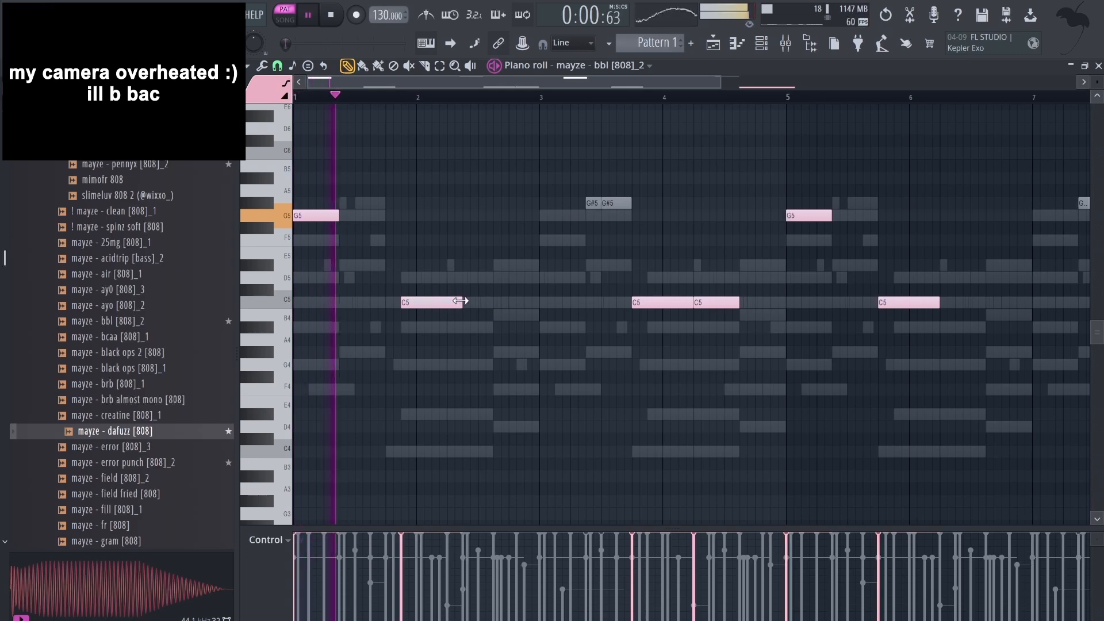
drag(460, 301, 446, 302)
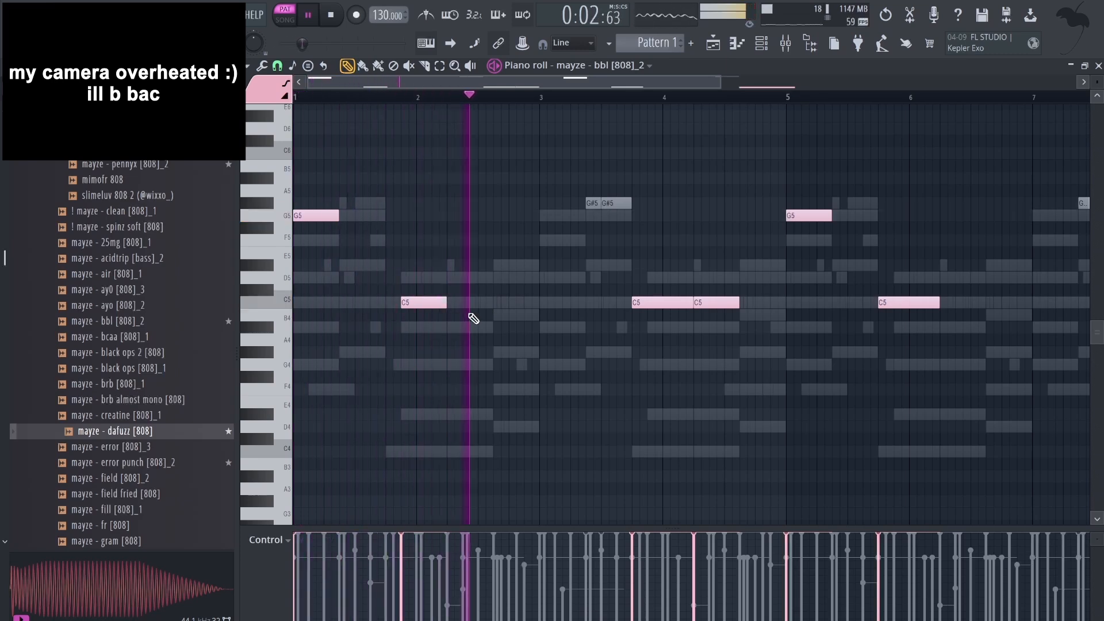
ctrl+scroll(866, 328, down, 2)
drag(708, 303, 752, 305)
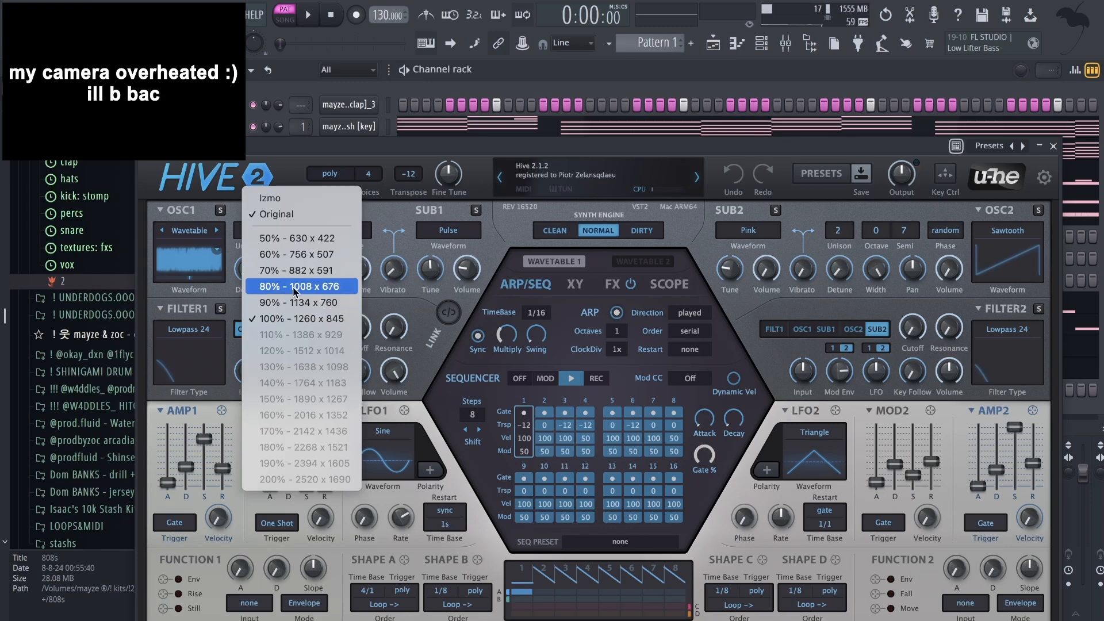
Resize the Hive interface to 80% - 1008 x 676 and try presets from the 03 Mono Leads folder.
click(302, 286)
click(702, 170)
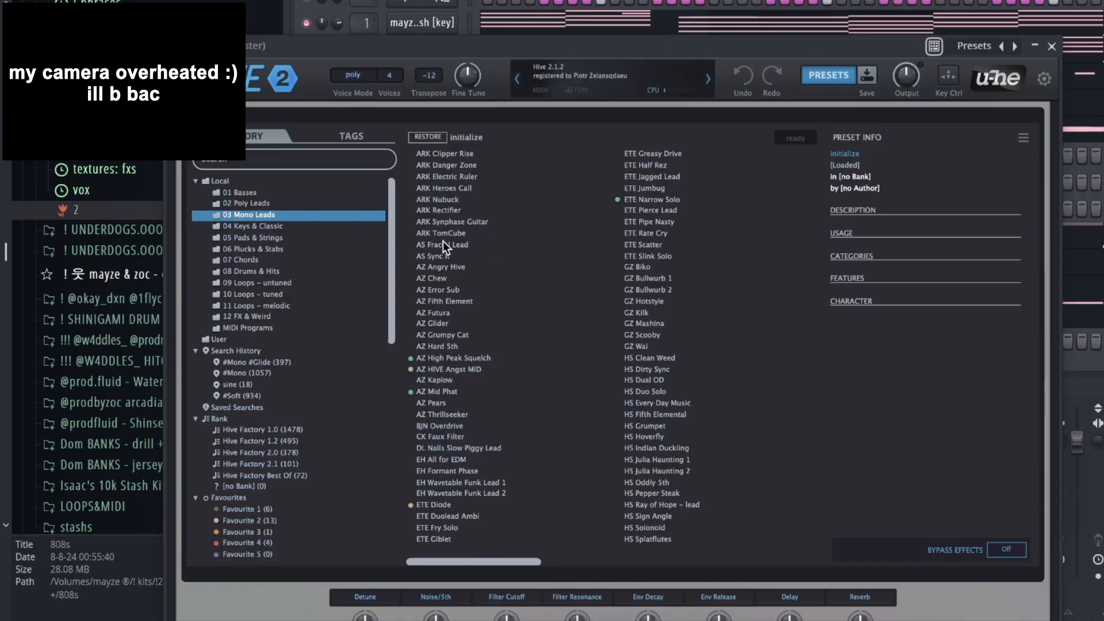
click(658, 245)
click(673, 266)
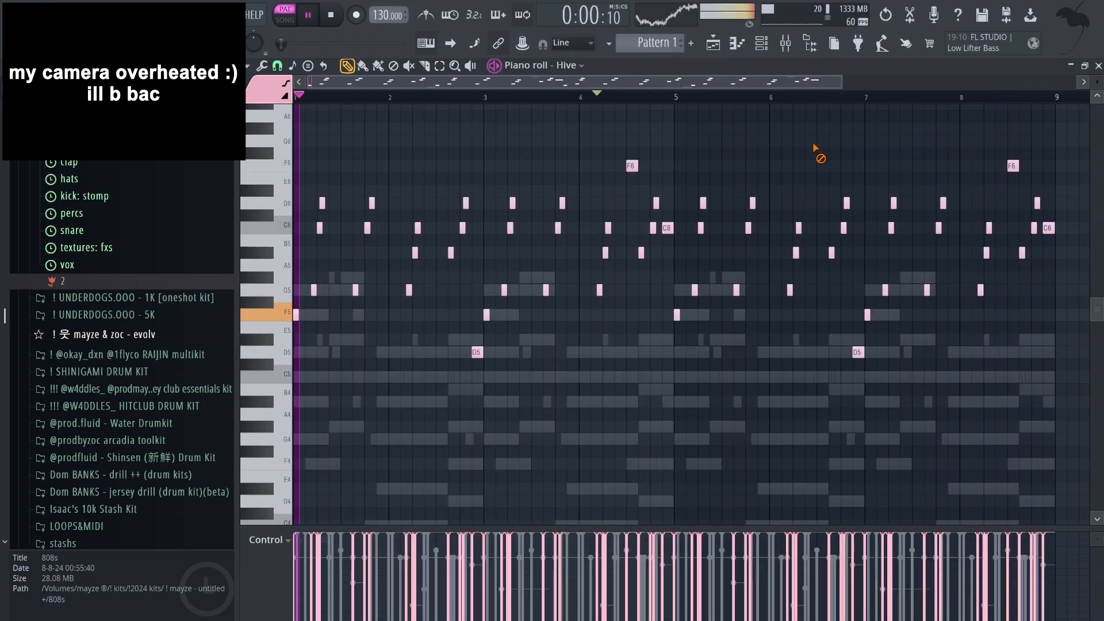
Play the Hive melody and delete its D5 note at the end of bar 2.
key(space)
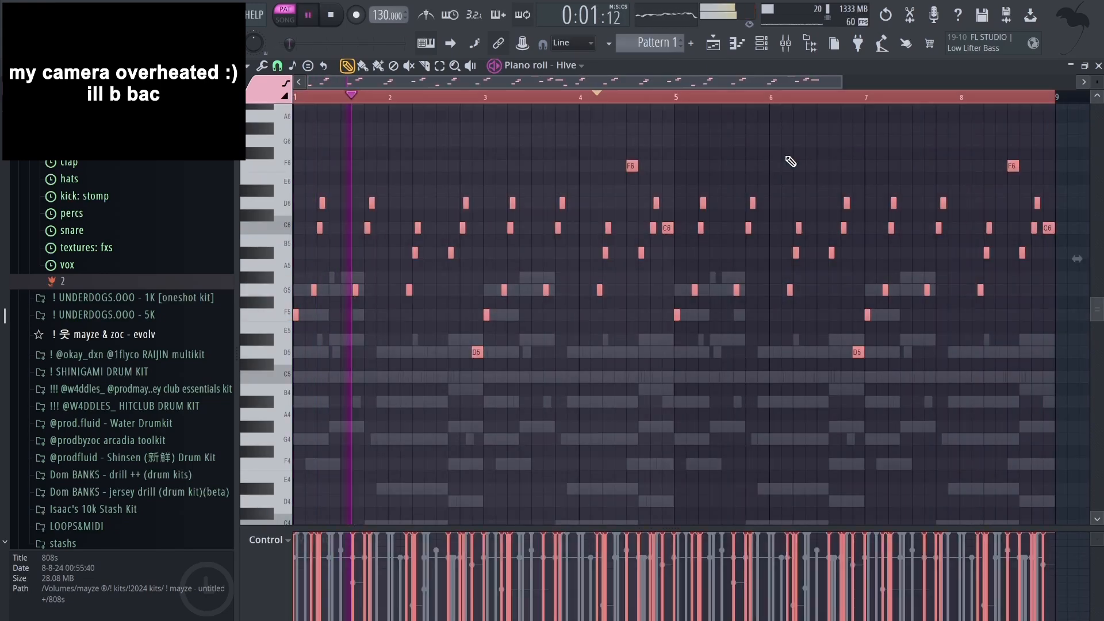
scroll(338, 253, up, 3)
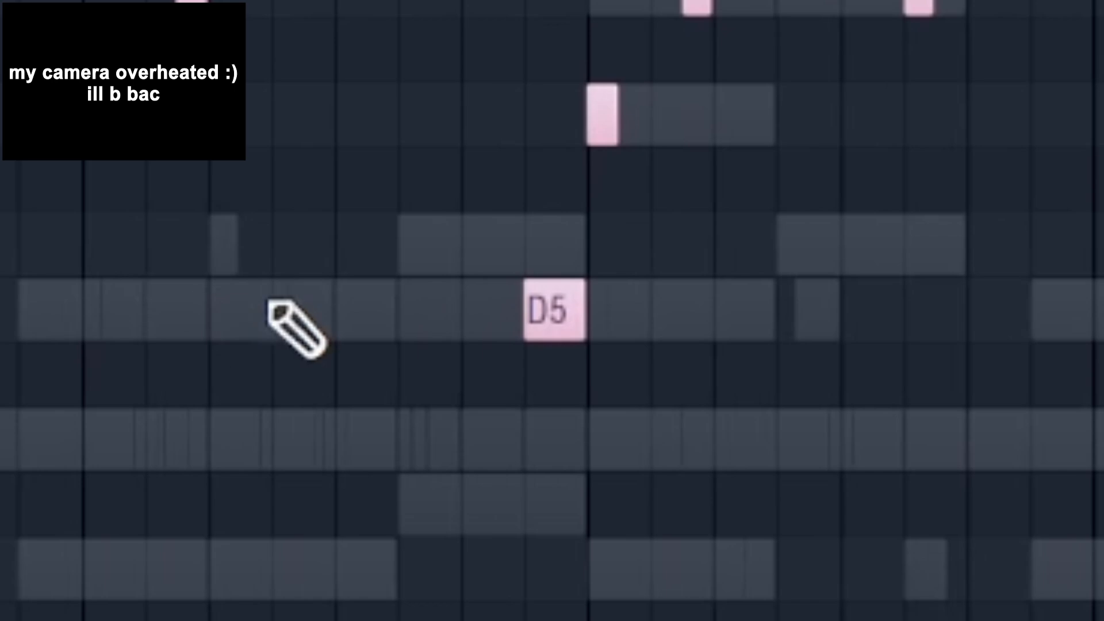
right_click(554, 309)
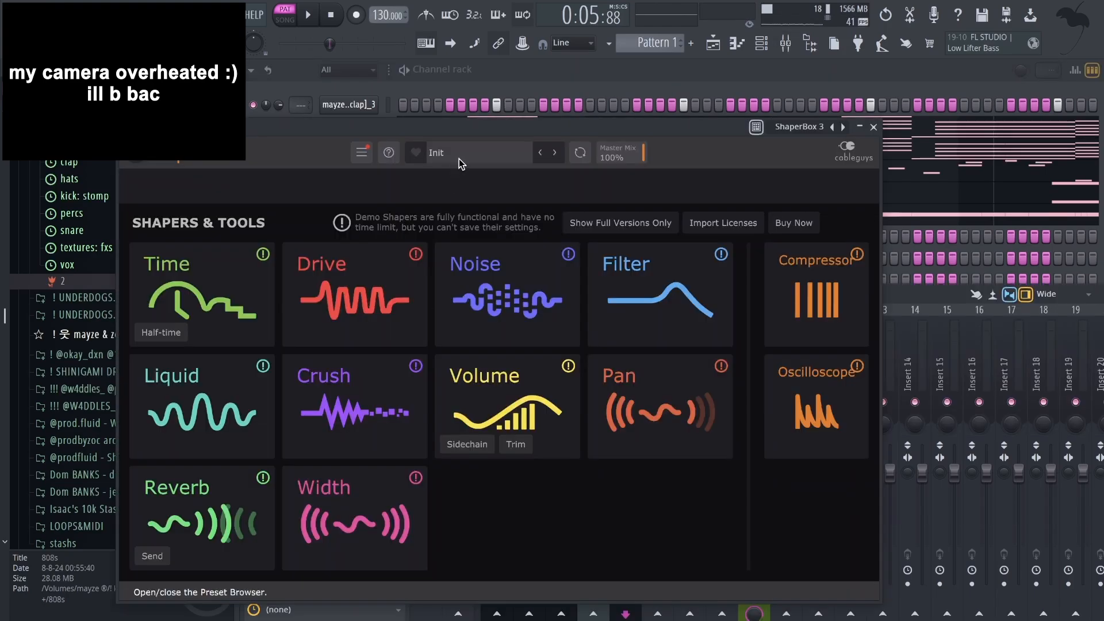
Load the Bandpass Gate Groov... preset in ShaperBox 3 on the Hive track and lower the Pan shaper's pan amount.
click(459, 156)
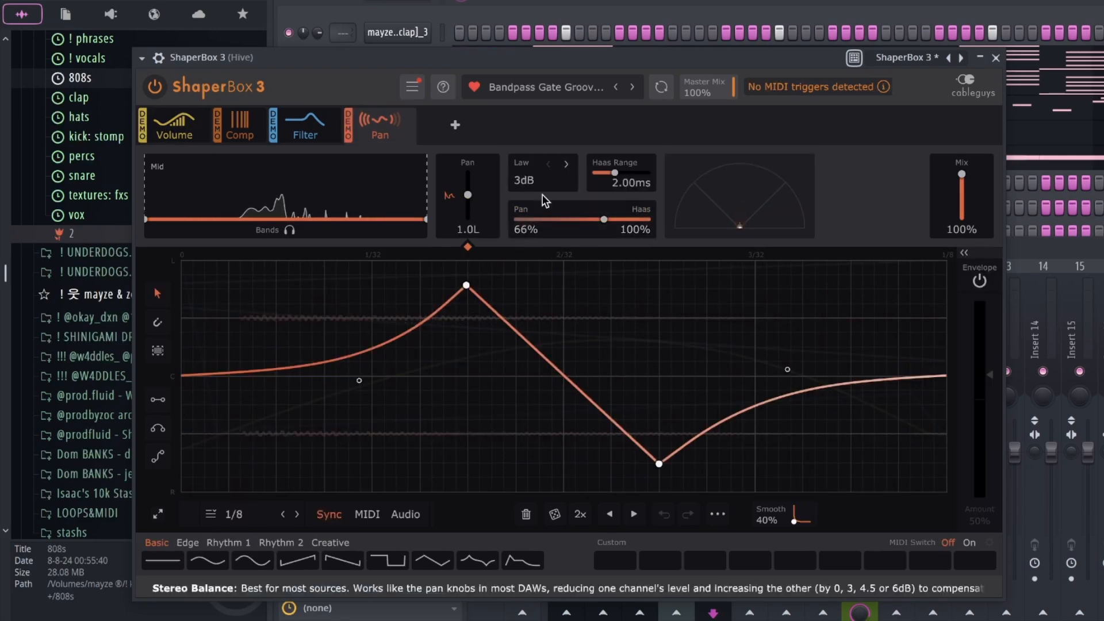
drag(609, 221, 569, 219)
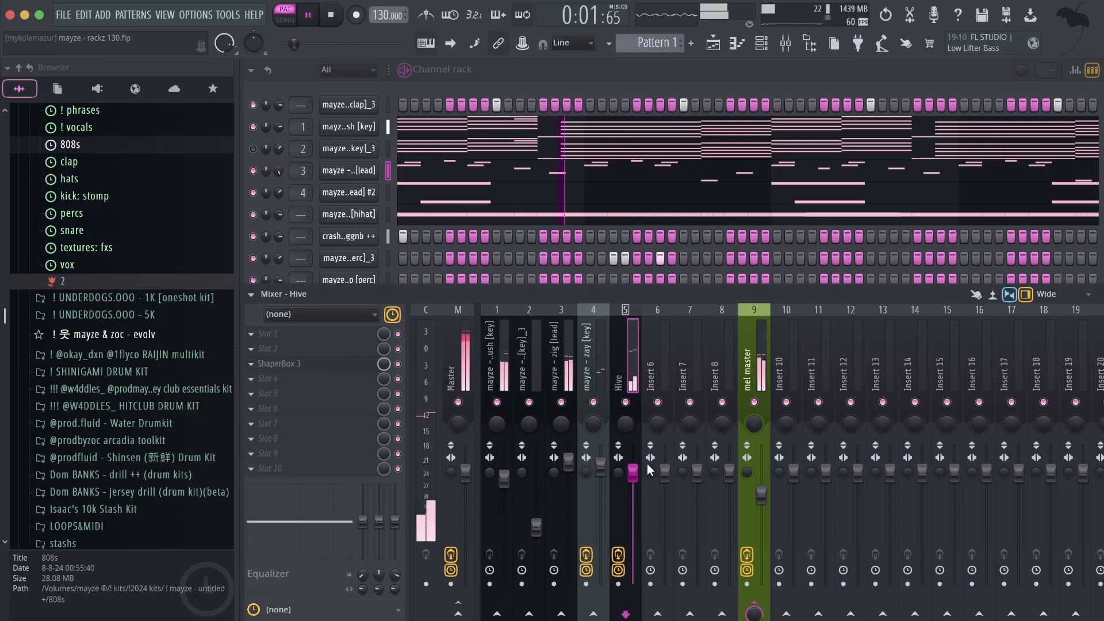
click(316, 394)
click(592, 313)
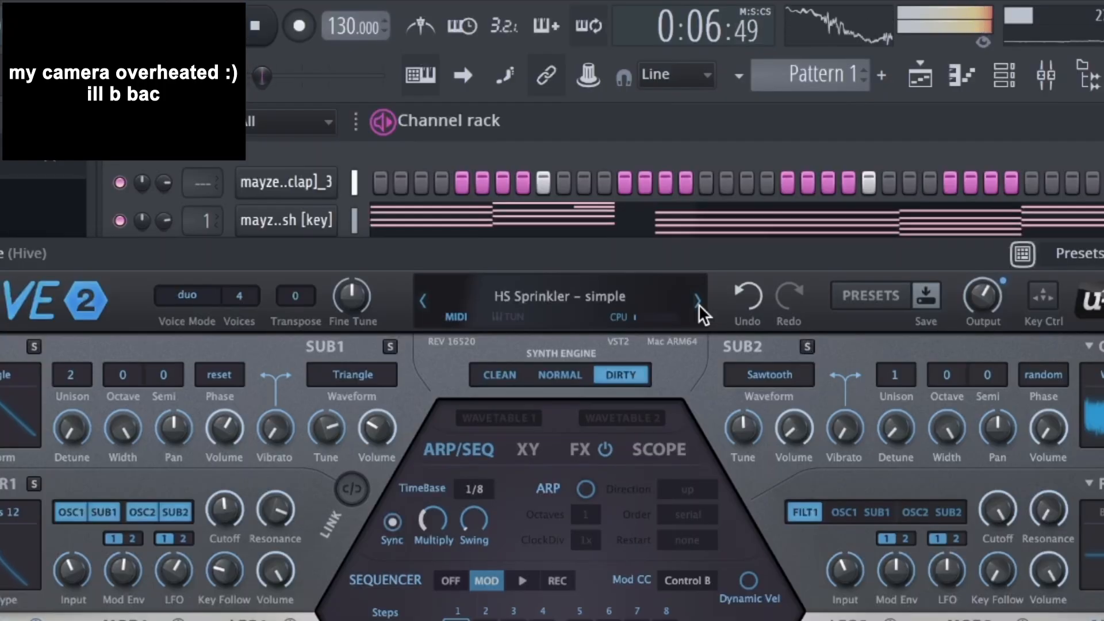
Step forward through the Hive presets from HS Sprinkler - simple past HS Third Way Duo.
click(697, 300)
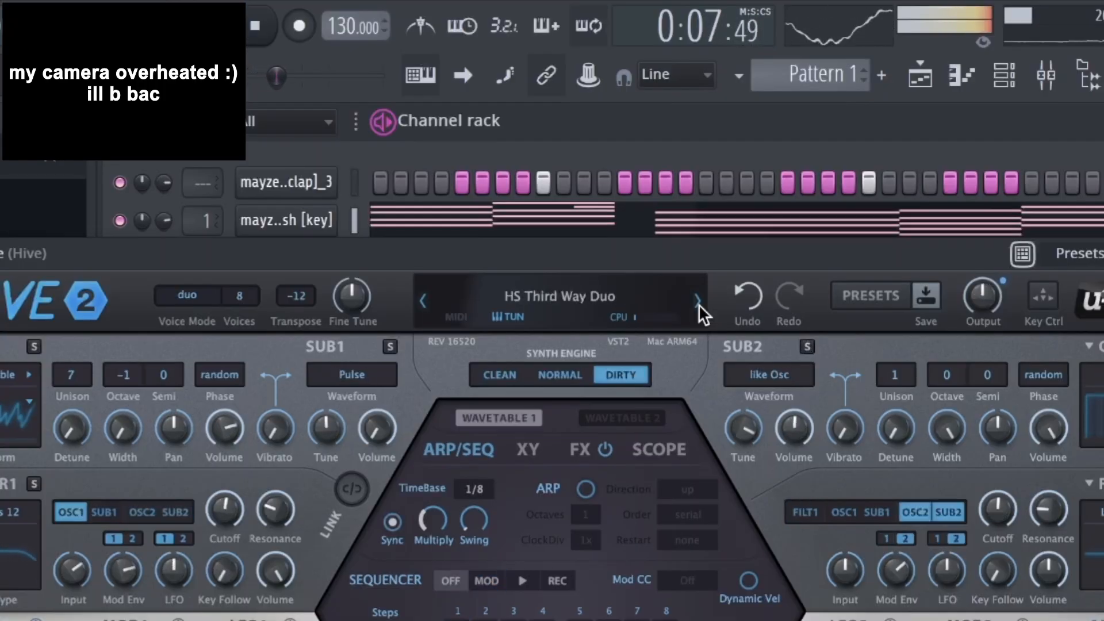
click(697, 300)
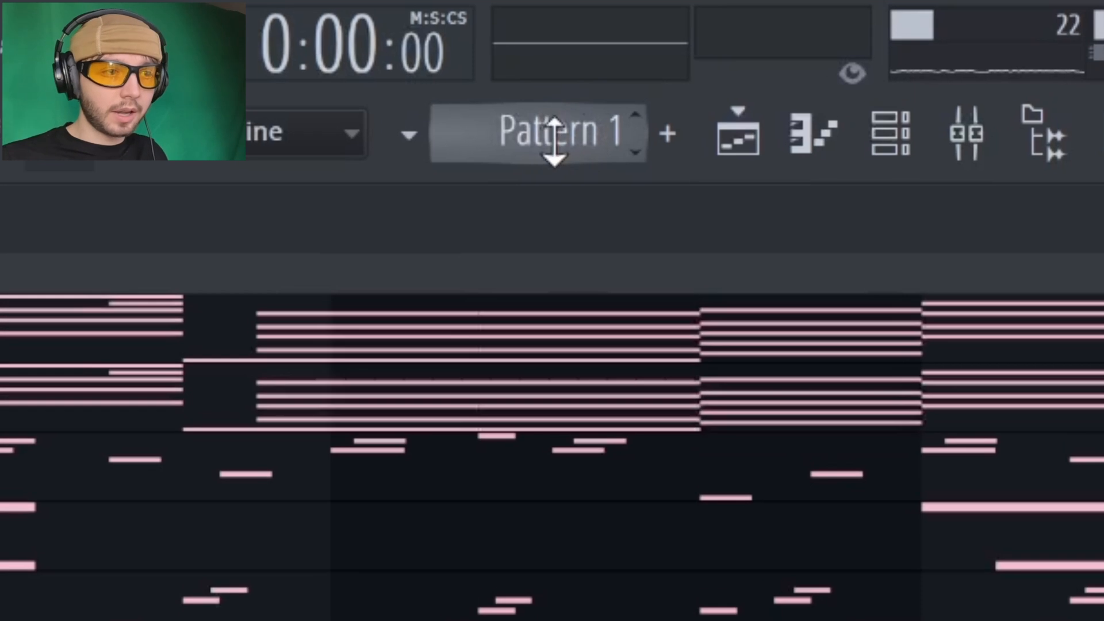
Split Pattern 1 by channel into separate patterns.
right_click(553, 141)
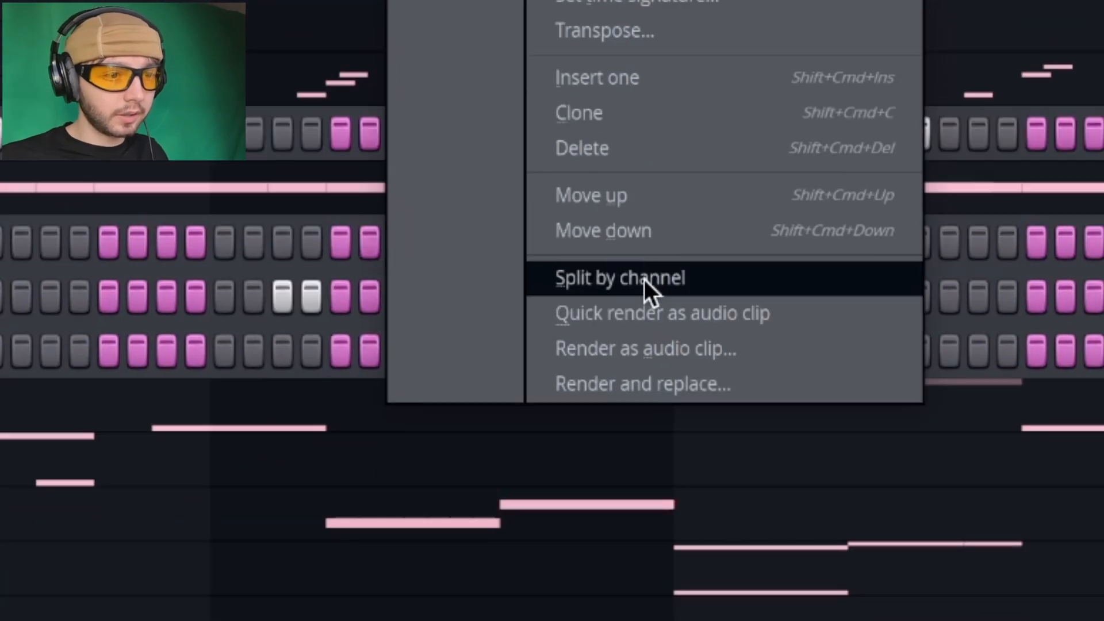
click(648, 288)
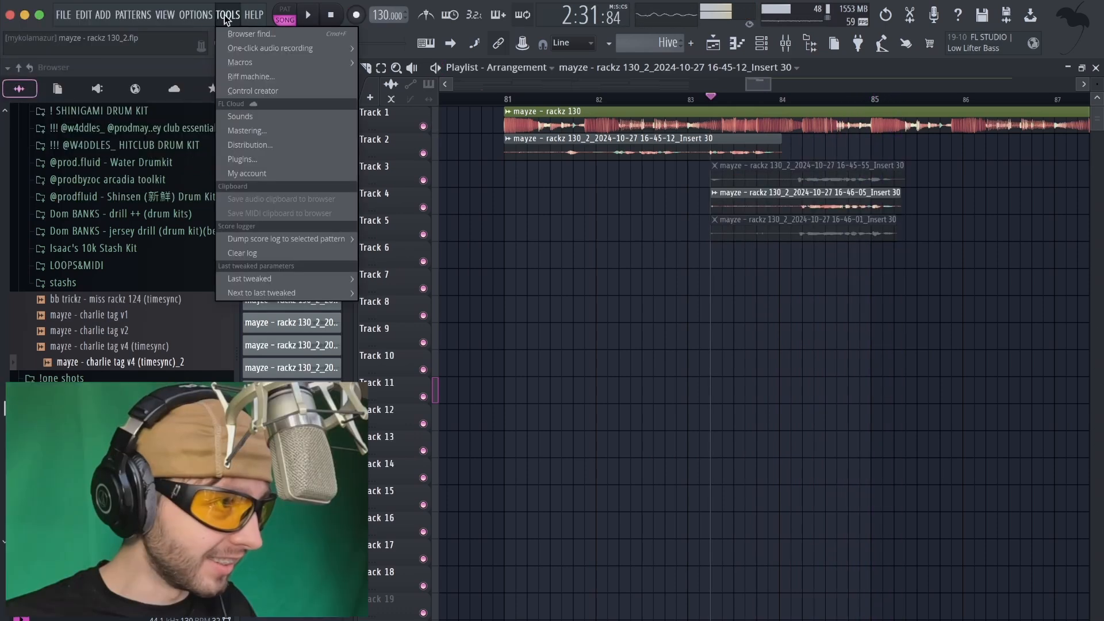
Purge the unused audio clips from the vocal project.
mouse_move(249, 62)
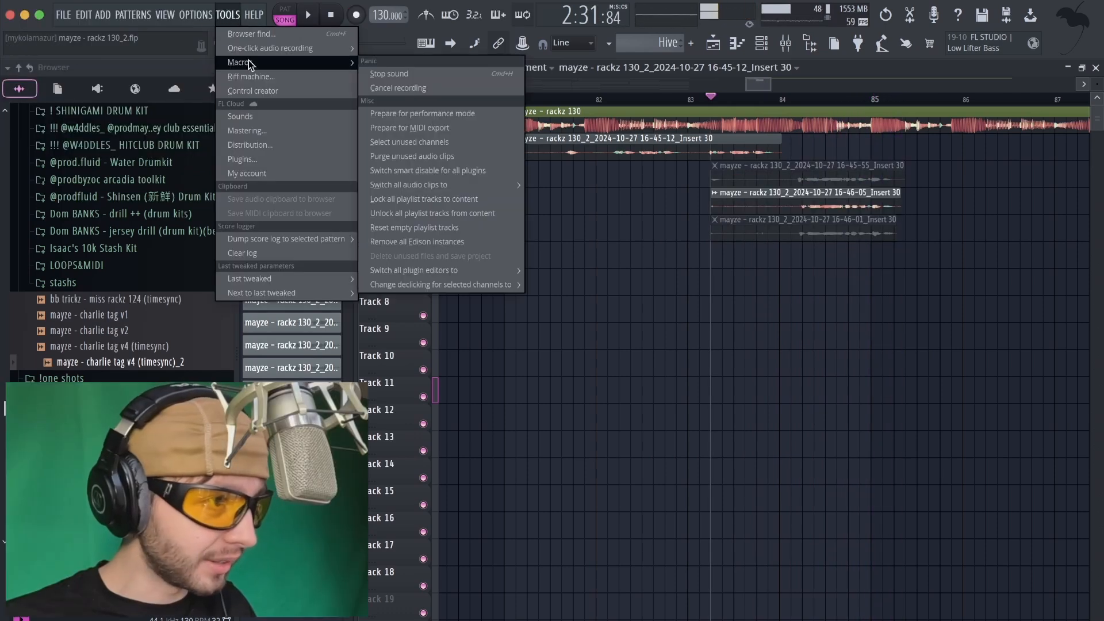
click(409, 156)
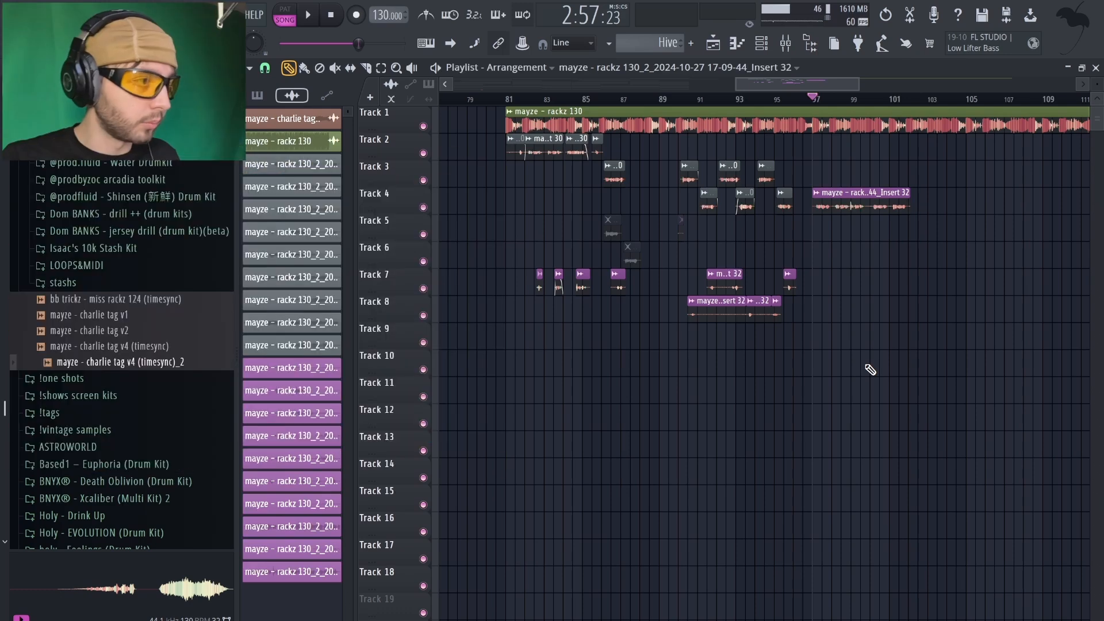
Find the kit folders for loops, mixer presets, phrases and vocals in the sample browser.
scroll(127, 294, up, 10)
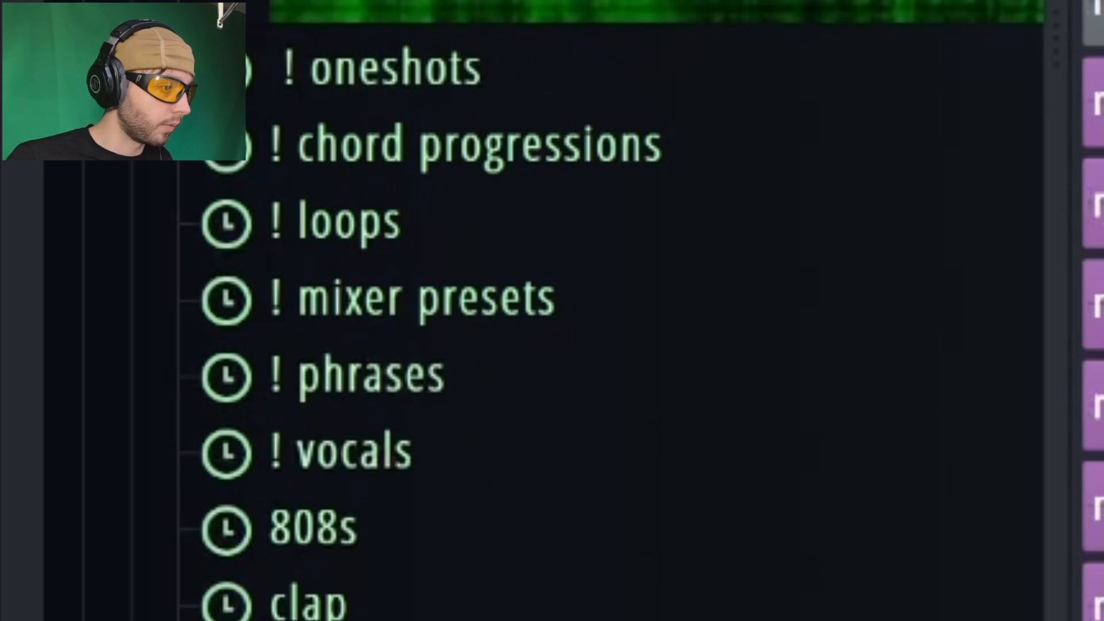